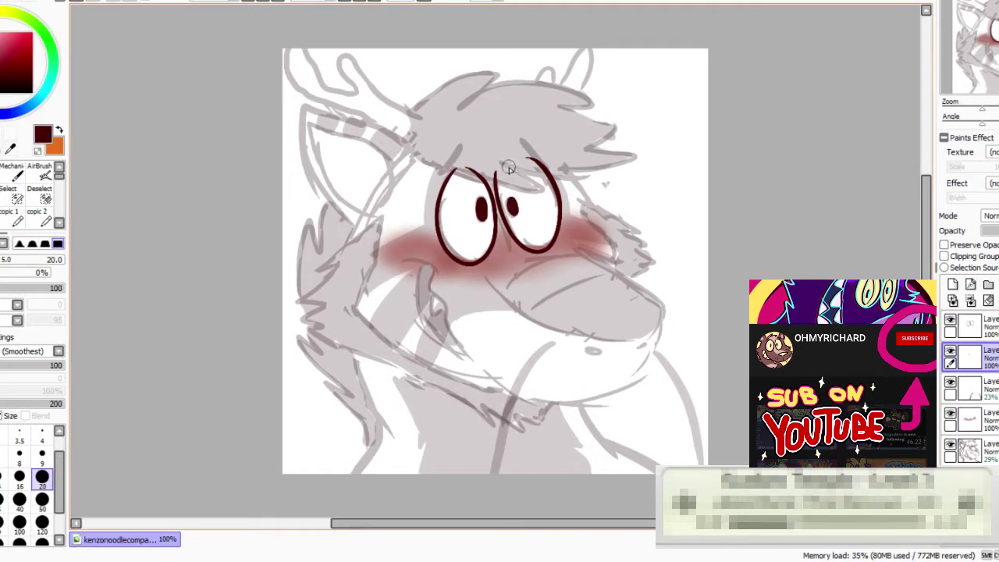
# Ink two thick, short eyebrows above the eyes in dark red and add a new layer above the current one
pyautogui.moveTo(442, 171); pyautogui.dragTo(458, 143)
pyautogui.moveTo(548, 159); pyautogui.dragTo(521, 137)
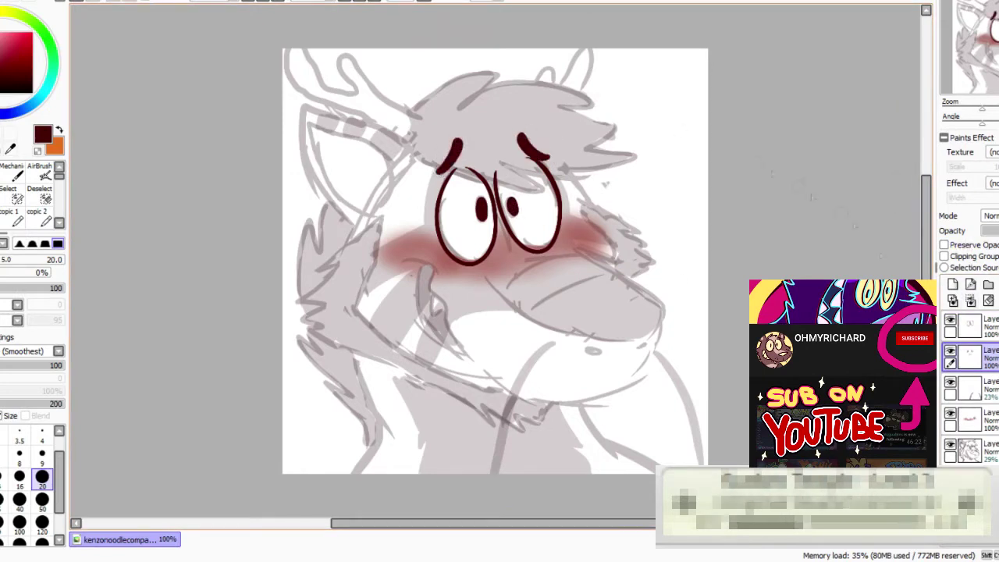
pyautogui.click(970, 326)
pyautogui.click(1, 196)
pyautogui.click(970, 357)
pyautogui.click(952, 284)
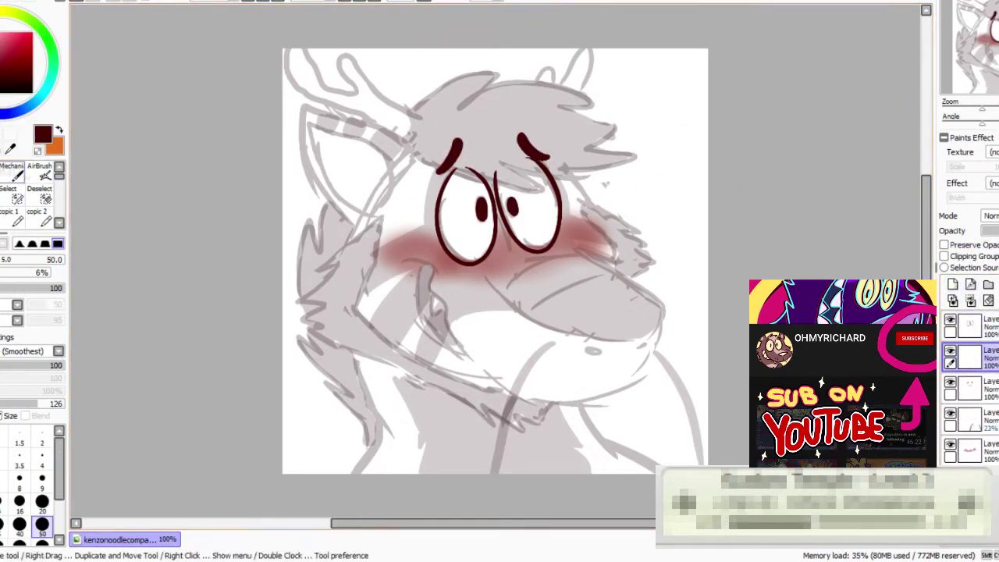
# Ink the jagged fringe and spiky top outline of the hair on the new layer in dark red
pyautogui.click(2, 173)
pyautogui.moveTo(408, 150)
pyautogui.mouseDown()
pyautogui.moveTo(494, 181)
pyautogui.moveTo(564, 168)
pyautogui.mouseUp()
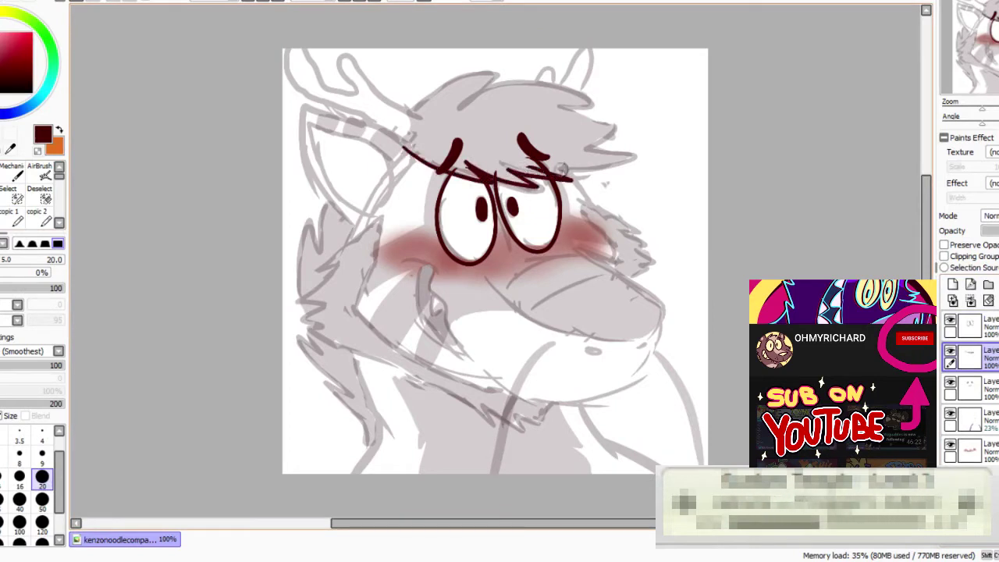
pyautogui.hotkey('ctrl', 'z')
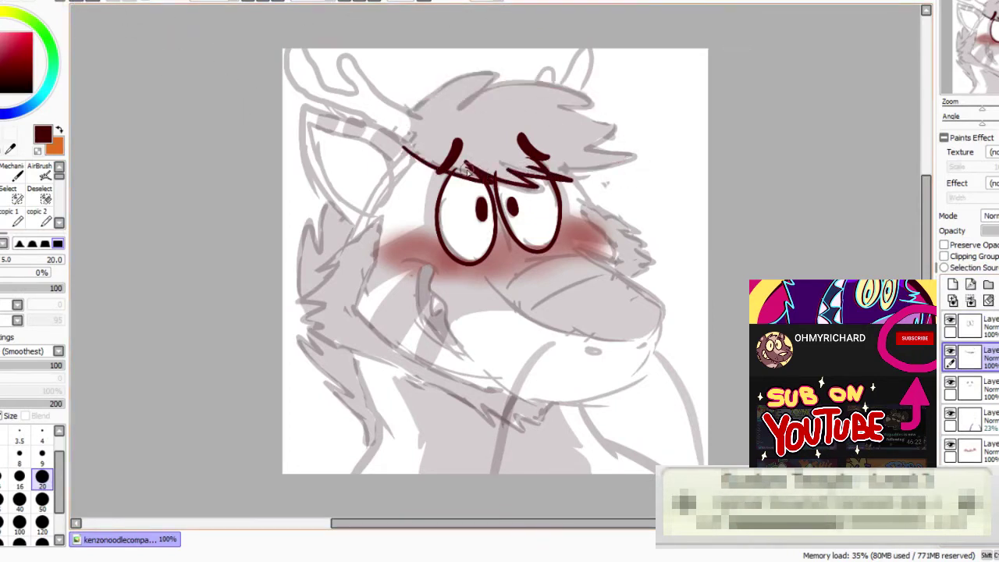
pyautogui.moveTo(402, 122); pyautogui.dragTo(456, 107)
pyautogui.hotkey('ctrl', 'z')
pyautogui.moveTo(400, 122)
pyautogui.mouseDown()
pyautogui.moveTo(425, 97)
pyautogui.moveTo(460, 109)
pyautogui.moveTo(599, 105)
pyautogui.moveTo(579, 121)
pyautogui.moveTo(574, 165)
pyautogui.mouseUp()
# Ink the jagged outer cheek fur on both sides of the face and the furry jaw edge on the eyebrow layer
pyautogui.click(970, 388)
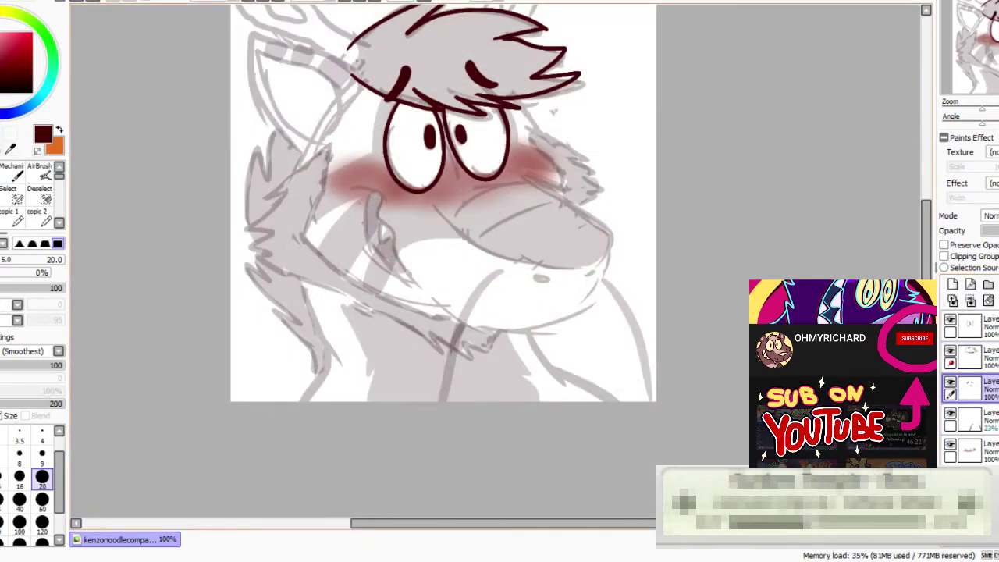
pyautogui.moveTo(332, 145)
pyautogui.mouseDown()
pyautogui.moveTo(238, 235)
pyautogui.moveTo(277, 257)
pyautogui.mouseUp()
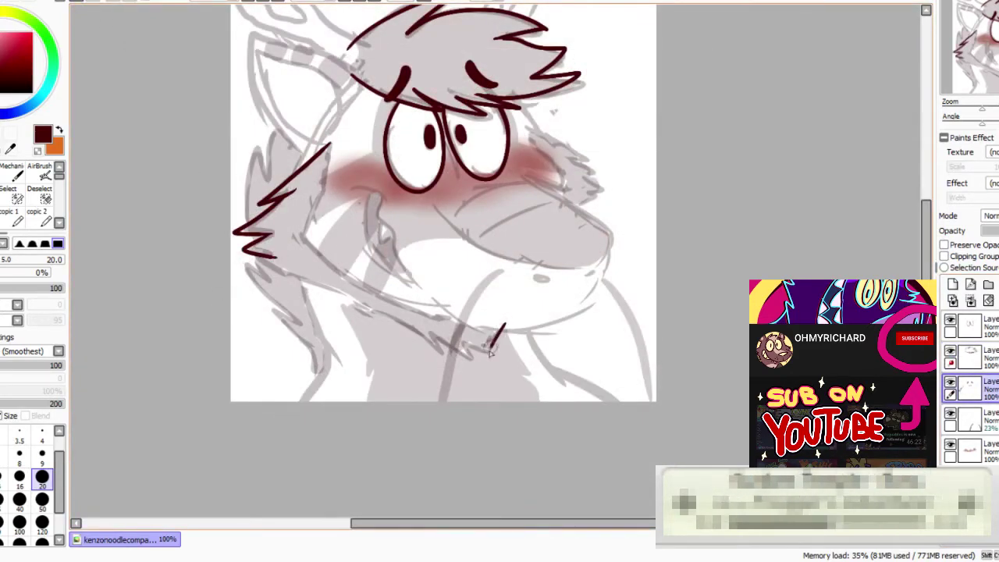
pyautogui.moveTo(473, 360)
pyautogui.mouseDown()
pyautogui.moveTo(443, 355)
pyautogui.moveTo(342, 294)
pyautogui.mouseUp()
pyautogui.hotkey('ctrl', 'z')
pyautogui.moveTo(399, 319); pyautogui.dragTo(285, 270)
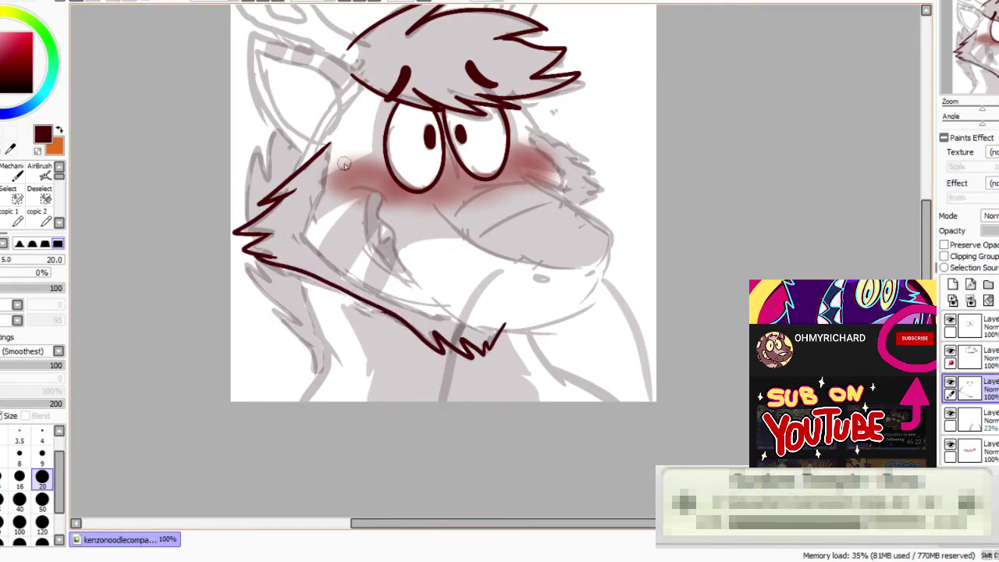
pyautogui.moveTo(527, 128); pyautogui.dragTo(591, 159)
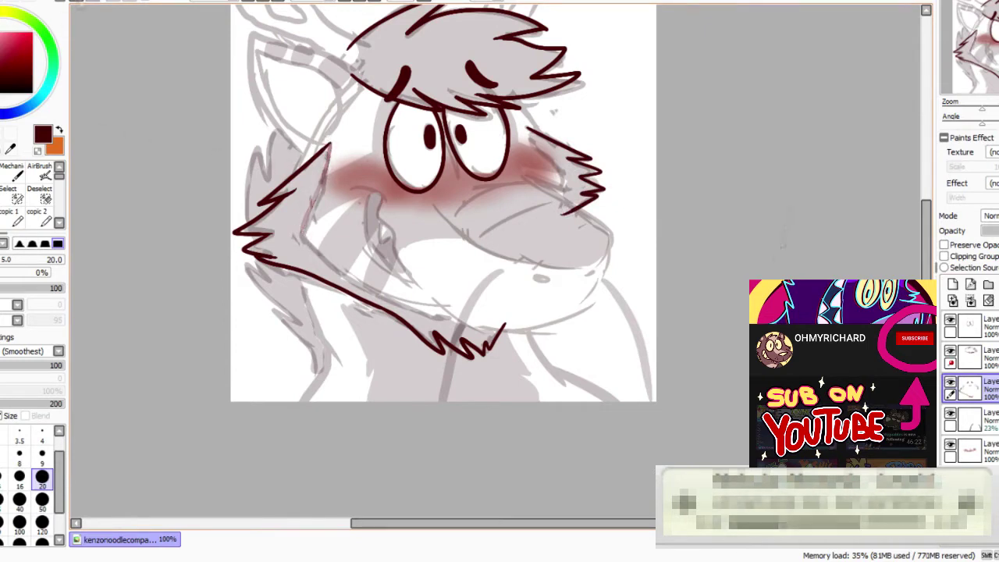
# Ink the inner edge of the near cheek fur, from its upper tip down along the jaw toward the chin
pyautogui.hotkey('ctrl', 'z')
pyautogui.moveTo(296, 221); pyautogui.dragTo(489, 315)
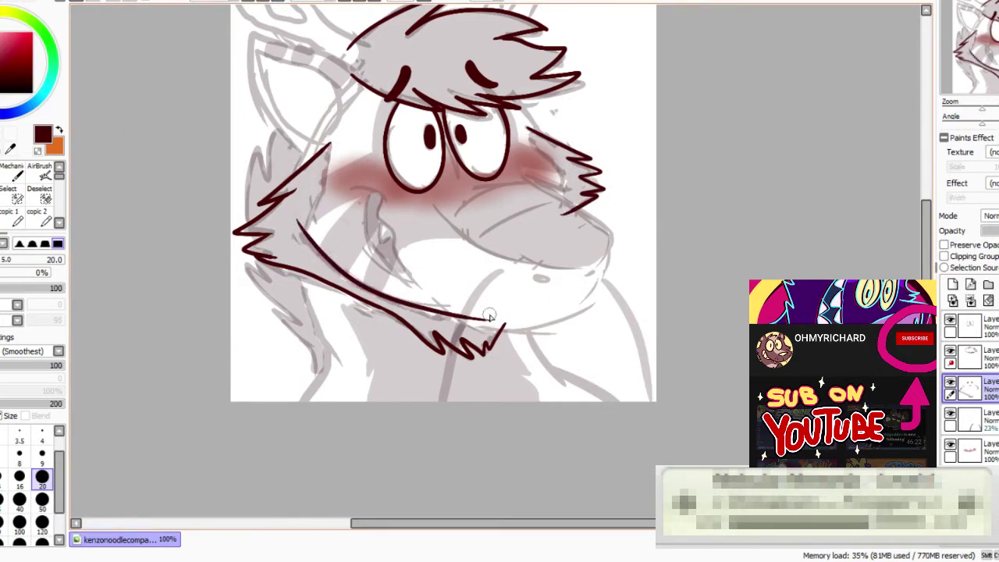
pyautogui.moveTo(308, 244)
pyautogui.mouseDown()
pyautogui.moveTo(340, 138)
pyautogui.moveTo(306, 230)
pyautogui.mouseUp()
pyautogui.hotkey('ctrl', 'z')
pyautogui.hotkey('ctrl', 'z')
pyautogui.moveTo(332, 143); pyautogui.dragTo(309, 237)
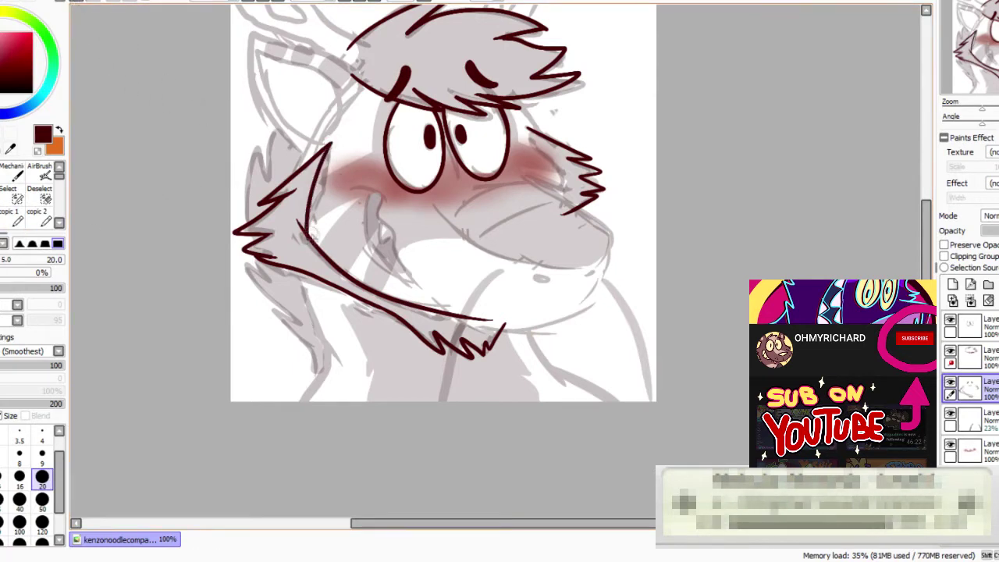
pyautogui.press('e')
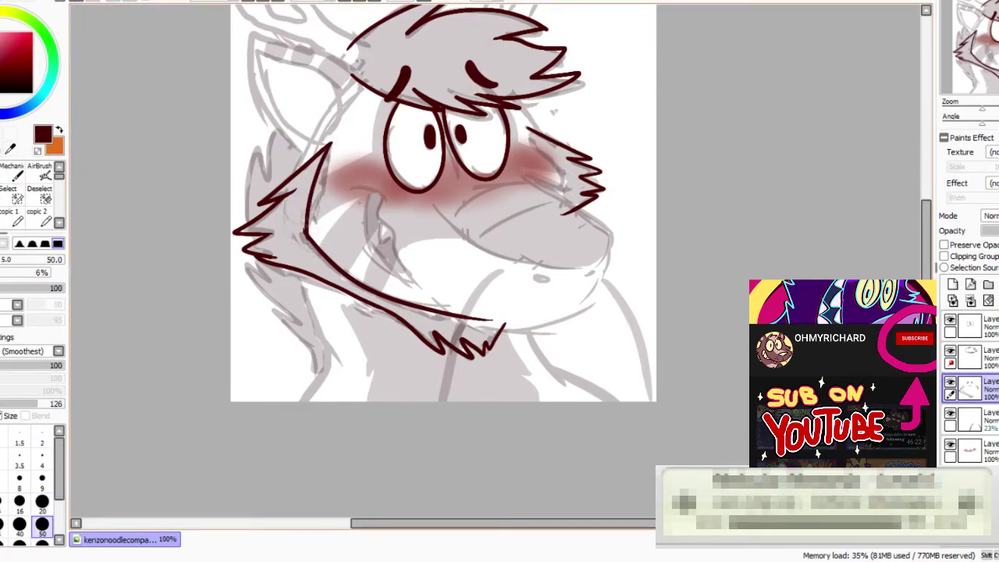
# Ink the top edge of the muzzle on the hair layer, from below the far eye to the nose tip
pyautogui.press('n')
pyautogui.click(970, 358)
pyautogui.moveTo(524, 176); pyautogui.dragTo(608, 233)
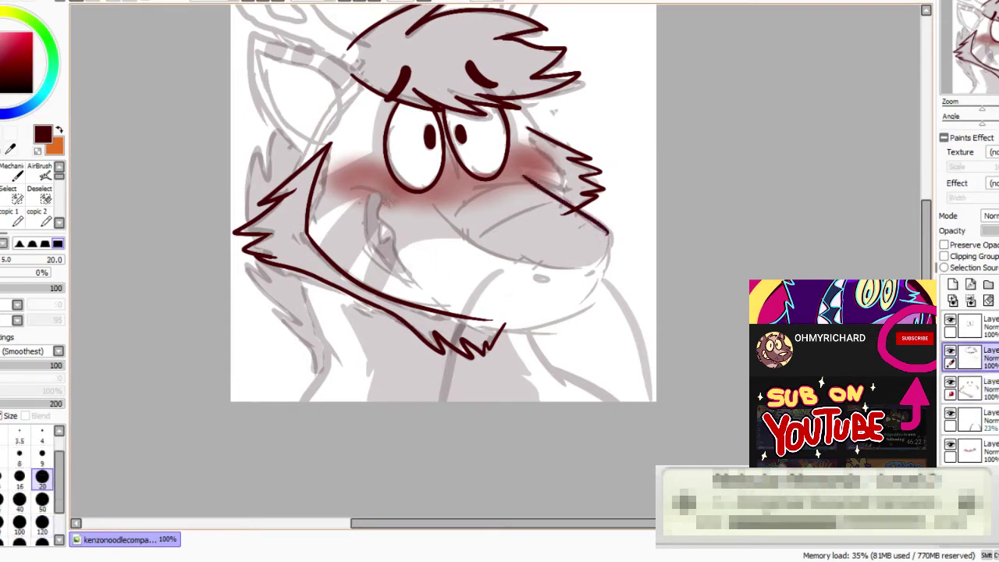
pyautogui.hotkey('ctrl', 'z')
pyautogui.moveTo(522, 173); pyautogui.dragTo(615, 233)
pyautogui.moveTo(591, 305); pyautogui.dragTo(470, 321)
pyautogui.hotkey('ctrl', 'z')
# Ink the rounded lower muzzle and chin on the topmost layer, along with the smile crease on the cheek
pyautogui.click(970, 325)
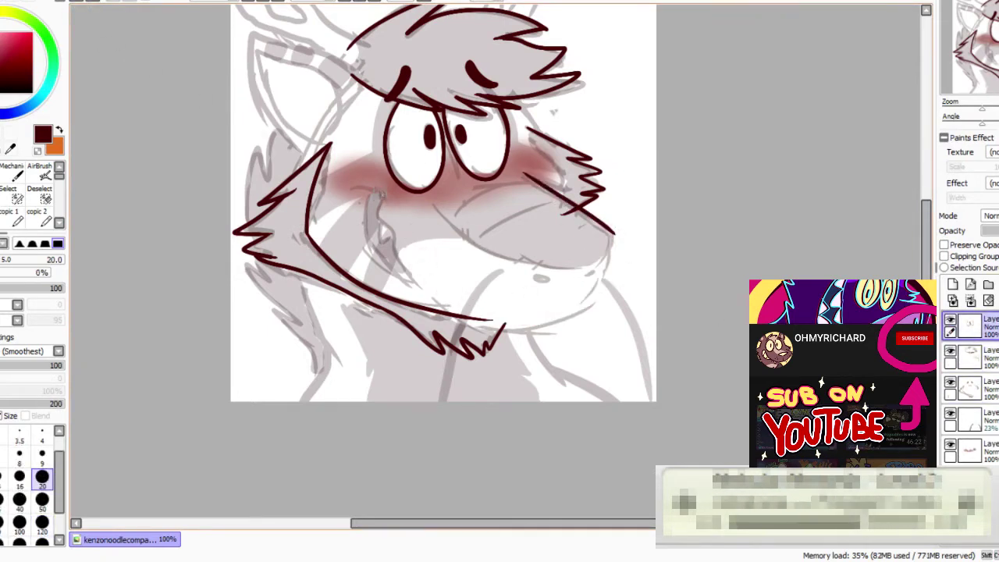
pyautogui.moveTo(382, 201); pyautogui.dragTo(490, 334)
pyautogui.hotkey('ctrl', 'z')
pyautogui.moveTo(396, 250)
pyautogui.mouseDown()
pyautogui.moveTo(609, 263)
pyautogui.moveTo(622, 227)
pyautogui.moveTo(612, 216)
pyautogui.mouseUp()
pyautogui.press('e')
pyautogui.click(970, 356)
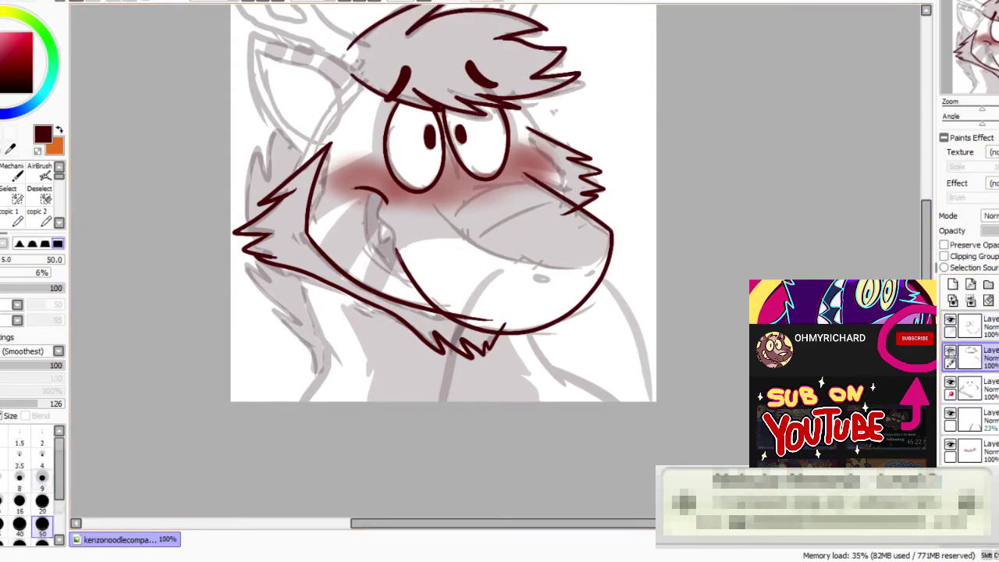
# Ink the open mouth with its pointed tooth and add a short thick mark on the lower muzzle
pyautogui.click(970, 326)
pyautogui.press('n')
pyautogui.moveTo(384, 197); pyautogui.dragTo(409, 275)
pyautogui.press('e')
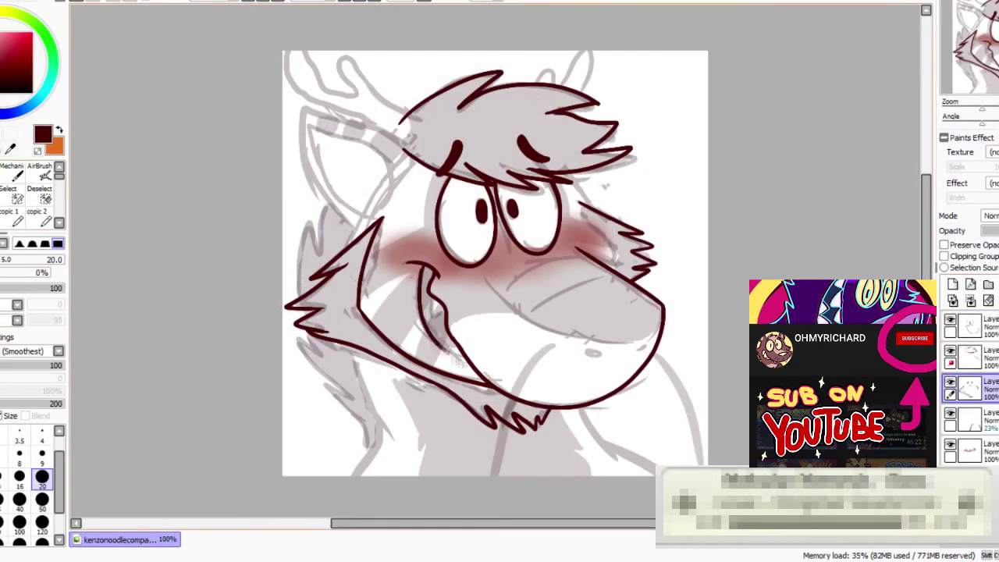
pyautogui.moveTo(458, 359); pyautogui.dragTo(466, 365)
pyautogui.hotkey('ctrl', 'z')
pyautogui.moveTo(426, 267)
pyautogui.mouseDown()
pyautogui.moveTo(446, 353)
pyautogui.moveTo(462, 358)
pyautogui.moveTo(427, 322)
pyautogui.moveTo(469, 359)
pyautogui.mouseUp()
pyautogui.hotkey('ctrl', 'z')
pyautogui.moveTo(431, 292); pyautogui.dragTo(445, 309)
pyautogui.moveTo(586, 352); pyautogui.dragTo(598, 355)
# Ink the outer outline of the near ear on the topmost layer, from the hair to the cheek fur
pyautogui.click(970, 325)
pyautogui.moveTo(414, 162); pyautogui.dragTo(355, 221)
pyautogui.hotkey('ctrl', 'z')
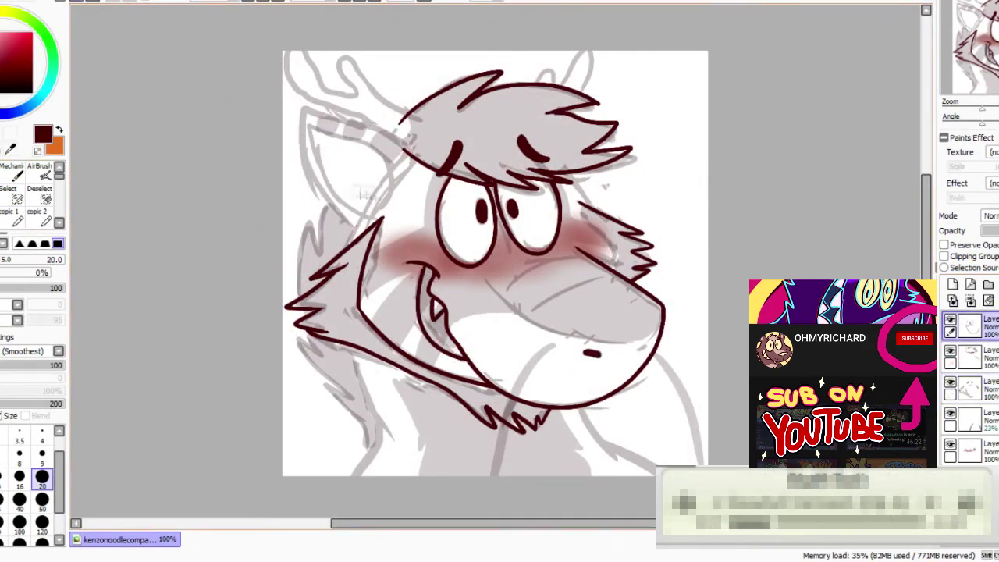
pyautogui.moveTo(412, 158)
pyautogui.mouseDown()
pyautogui.moveTo(360, 123)
pyautogui.moveTo(300, 184)
pyautogui.moveTo(367, 229)
pyautogui.moveTo(379, 227)
pyautogui.mouseUp()
pyautogui.moveTo(318, 135); pyautogui.dragTo(366, 145)
pyautogui.hotkey('ctrl', 'z')
pyautogui.moveTo(307, 124); pyautogui.dragTo(386, 171)
pyautogui.hotkey('ctrl', 'z')
pyautogui.moveTo(301, 114)
pyautogui.mouseDown()
pyautogui.moveTo(364, 146)
pyautogui.moveTo(395, 197)
pyautogui.mouseUp()
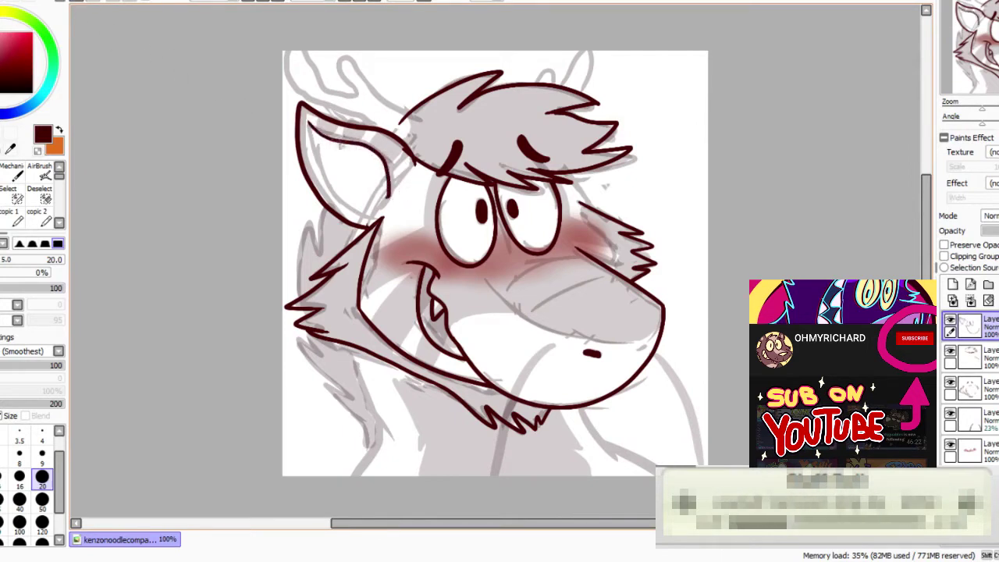
# Ink the inner contour line of the near ear, following its outer rim down to the base
pyautogui.moveTo(311, 130); pyautogui.dragTo(367, 217)
pyautogui.hotkey('ctrl', 'z')
pyautogui.moveTo(311, 130); pyautogui.dragTo(360, 213)
pyautogui.hotkey('ctrl', 'z')
pyautogui.moveTo(317, 134); pyautogui.dragTo(370, 223)
pyautogui.hotkey('ctrl', 'z')
pyautogui.moveTo(306, 117); pyautogui.dragTo(312, 132)
pyautogui.hotkey('ctrl', 'z')
pyautogui.moveTo(398, 190)
pyautogui.mouseDown()
pyautogui.moveTo(390, 167)
pyautogui.moveTo(359, 143)
pyautogui.moveTo(367, 222)
pyautogui.moveTo(383, 213)
pyautogui.mouseUp()
pyautogui.press('e')
pyautogui.click(950, 321)
pyautogui.click(950, 321)
pyautogui.click(950, 362)
# Ink both branching antlers on the cheek fur layer, closing the near antler's base at the hair
pyautogui.click(970, 388)
pyautogui.press('n')
pyautogui.moveTo(411, 132)
pyautogui.mouseDown()
pyautogui.moveTo(360, 68)
pyautogui.moveTo(354, 90)
pyautogui.mouseUp()
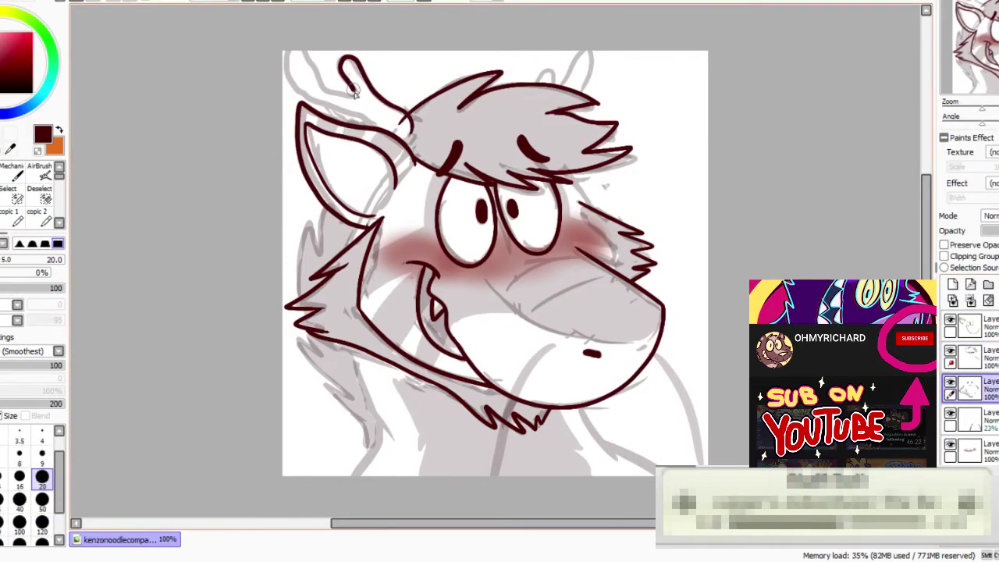
pyautogui.hotkey('ctrl', 'z')
pyautogui.hotkey('ctrl', 'z')
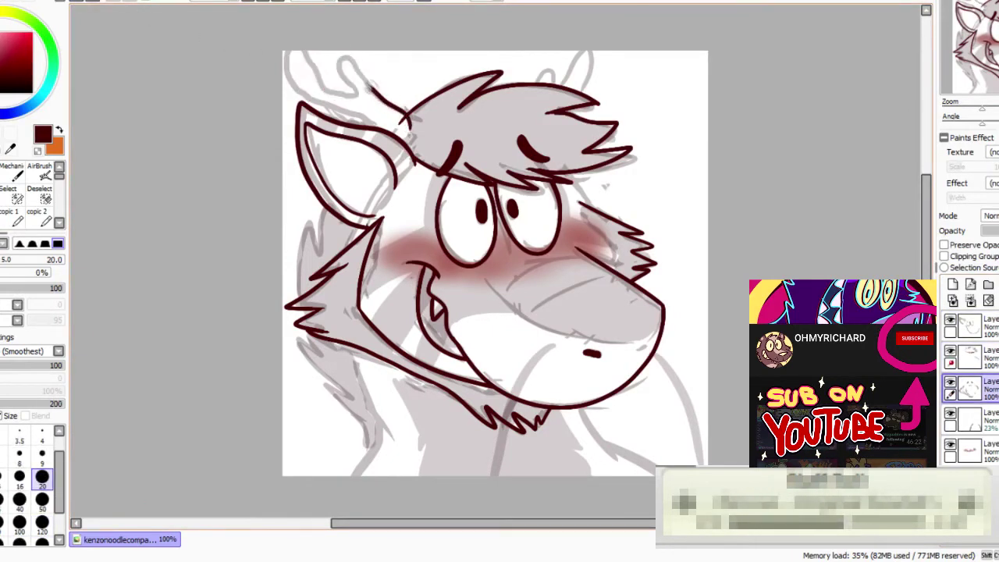
pyautogui.moveTo(342, 94); pyautogui.dragTo(295, 46)
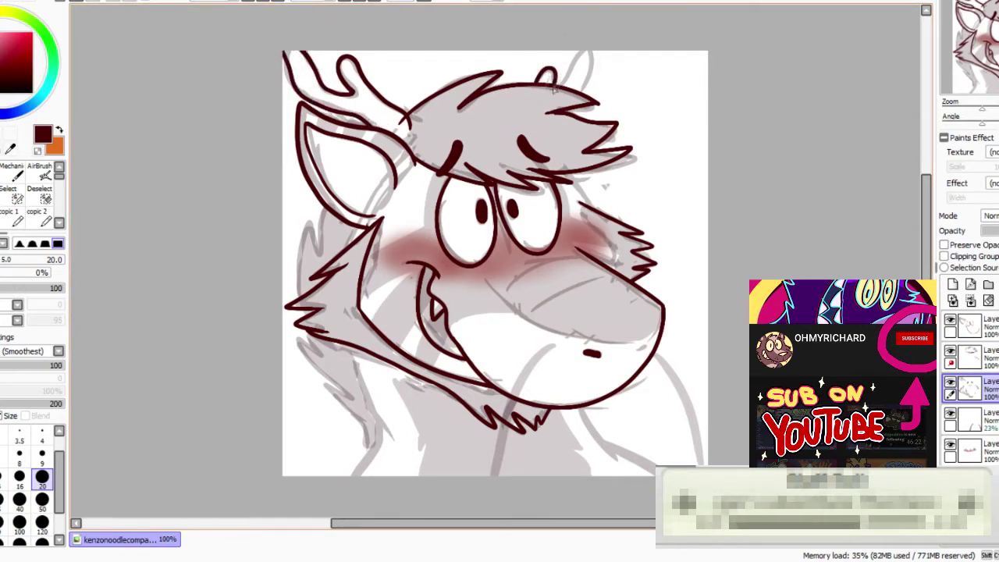
pyautogui.moveTo(572, 58); pyautogui.dragTo(576, 48)
pyautogui.click(81, 2)
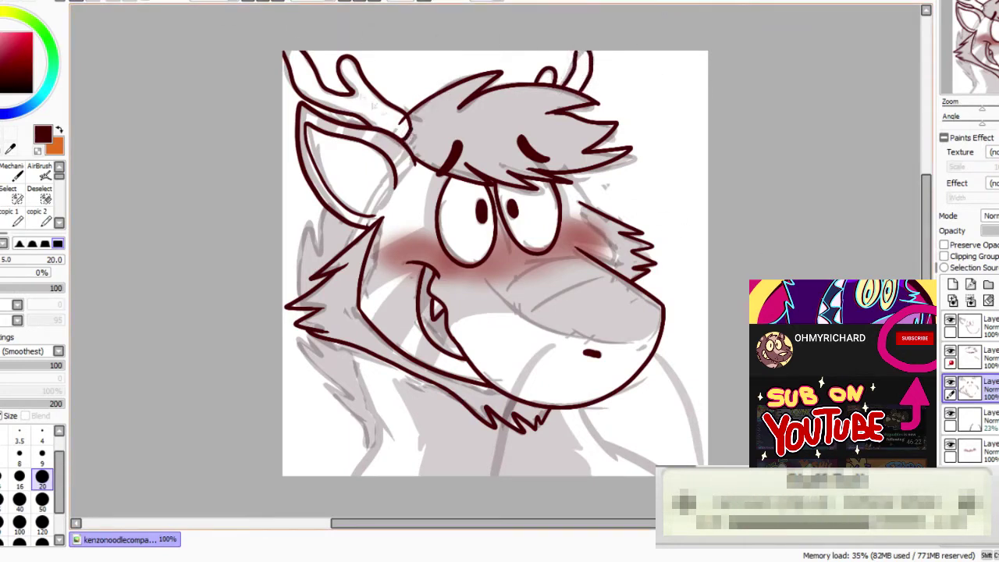
pyautogui.moveTo(410, 124); pyautogui.dragTo(400, 139)
# Ink the inner edge of the far cheek fur, then the neck, chest and spiky mane lines behind the head
pyautogui.click(970, 326)
pyautogui.moveTo(580, 203); pyautogui.dragTo(618, 270)
pyautogui.click(81, 3)
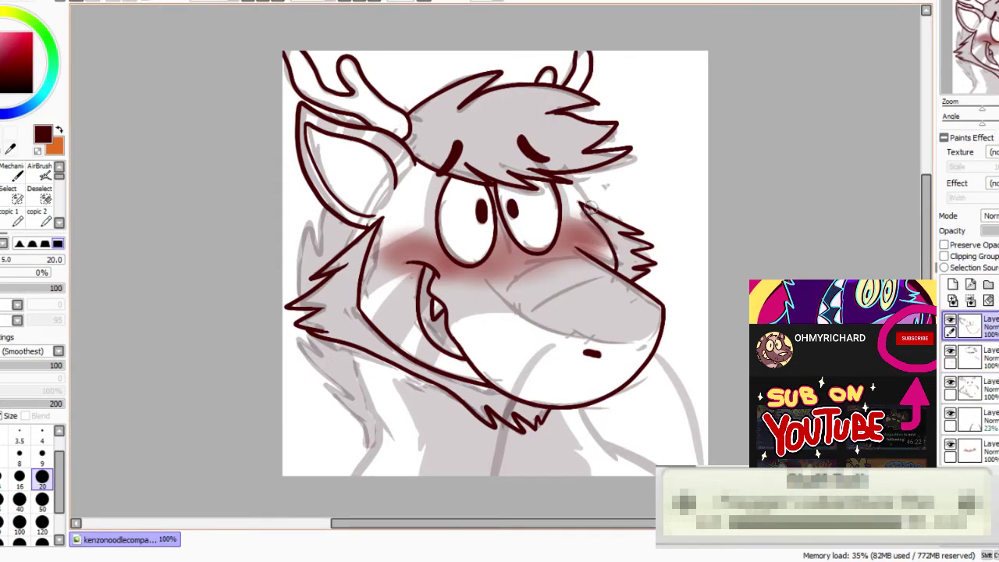
pyautogui.moveTo(610, 165); pyautogui.dragTo(602, 90)
pyautogui.click(971, 357)
pyautogui.moveTo(575, 333)
pyautogui.mouseDown()
pyautogui.moveTo(598, 375)
pyautogui.moveTo(658, 401)
pyautogui.mouseUp()
pyautogui.moveTo(341, 272); pyautogui.dragTo(372, 348)
pyautogui.hotkey('ctrl', 'z')
pyautogui.moveTo(340, 272)
pyautogui.mouseDown()
pyautogui.moveTo(369, 350)
pyautogui.moveTo(339, 418)
pyautogui.moveTo(356, 431)
pyautogui.moveTo(290, 264)
pyautogui.mouseUp()
pyautogui.moveTo(293, 225)
pyautogui.mouseDown()
pyautogui.moveTo(298, 148)
pyautogui.moveTo(315, 133)
pyautogui.mouseUp()
# Ink the curved body line descending from beneath the front of the muzzle on a new layer
pyautogui.click(970, 326)
pyautogui.moveTo(647, 281); pyautogui.dragTo(687, 399)
pyautogui.hotkey('ctrl', 'z')
pyautogui.click(952, 284)
pyautogui.moveTo(646, 280); pyautogui.dragTo(696, 401)
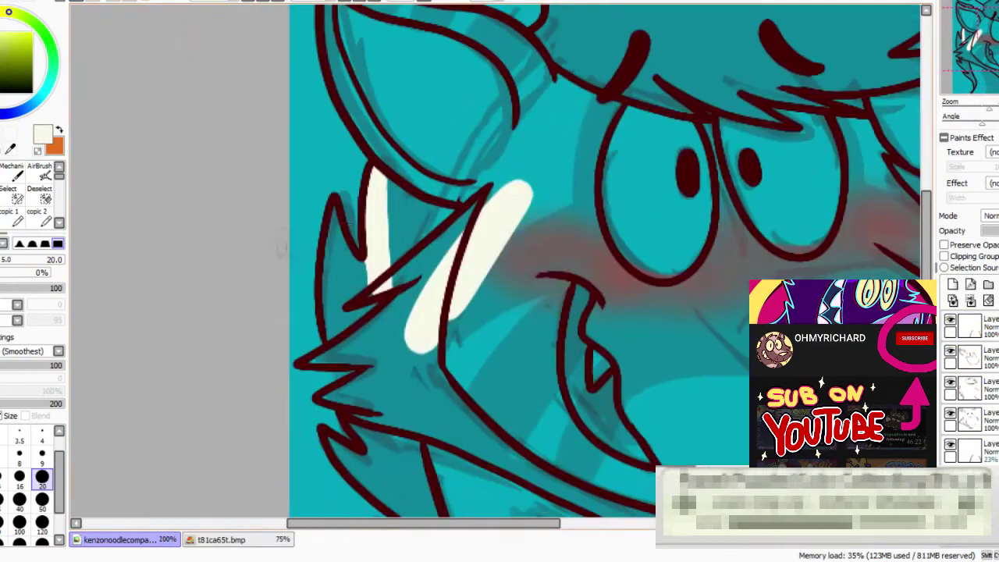
# Paint cream base colour along the inside of the near mane, neck and body outlines
pyautogui.moveTo(347, 197)
pyautogui.mouseDown()
pyautogui.moveTo(347, 259)
pyautogui.moveTo(364, 266)
pyautogui.moveTo(332, 247)
pyautogui.moveTo(332, 330)
pyautogui.moveTo(312, 364)
pyautogui.moveTo(348, 344)
pyautogui.moveTo(362, 356)
pyautogui.moveTo(328, 397)
pyautogui.moveTo(347, 390)
pyautogui.moveTo(378, 411)
pyautogui.moveTo(354, 431)
pyautogui.mouseUp()
pyautogui.moveTo(375, 433)
pyautogui.mouseDown()
pyautogui.moveTo(397, 242)
pyautogui.moveTo(421, 168)
pyautogui.mouseUp()
pyautogui.moveTo(379, 176)
pyautogui.mouseDown()
pyautogui.moveTo(420, 196)
pyautogui.moveTo(394, 177)
pyautogui.moveTo(462, 250)
pyautogui.moveTo(478, 279)
pyautogui.moveTo(458, 283)
pyautogui.moveTo(499, 324)
pyautogui.mouseUp()
pyautogui.moveTo(475, 293); pyautogui.dragTo(512, 348)
pyautogui.moveTo(513, 365); pyautogui.dragTo(522, 392)
pyautogui.moveTo(506, 336); pyautogui.dragTo(520, 388)
pyautogui.moveTo(554, 418); pyautogui.dragTo(445, 290)
# Paint cream base colour inside the muzzle outline and the spiky far cheek fur
pyautogui.moveTo(409, 260)
pyautogui.mouseDown()
pyautogui.moveTo(390, 319)
pyautogui.moveTo(560, 303)
pyautogui.mouseUp()
pyautogui.moveTo(532, 314)
pyautogui.mouseDown()
pyautogui.moveTo(325, 325)
pyautogui.moveTo(695, 331)
pyautogui.mouseUp()
pyautogui.moveTo(678, 270)
pyautogui.mouseDown()
pyautogui.moveTo(725, 316)
pyautogui.moveTo(636, 234)
pyautogui.moveTo(605, 181)
pyautogui.moveTo(690, 131)
pyautogui.moveTo(577, 412)
pyautogui.moveTo(642, 332)
pyautogui.moveTo(659, 256)
pyautogui.mouseUp()
pyautogui.moveTo(568, 191); pyautogui.dragTo(662, 251)
pyautogui.moveTo(634, 184); pyautogui.dragTo(576, 207)
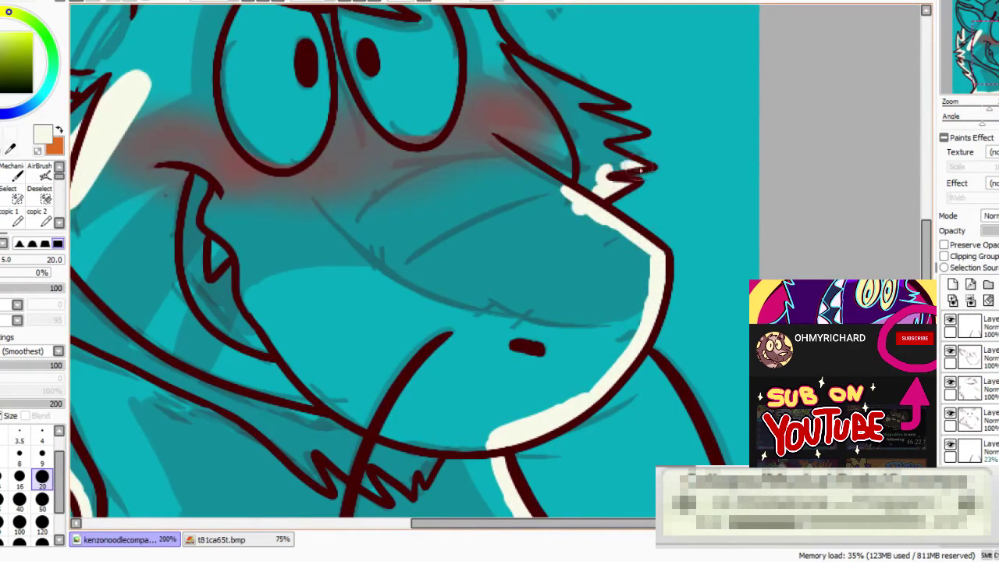
pyautogui.moveTo(616, 167)
pyautogui.mouseDown()
pyautogui.moveTo(644, 132)
pyautogui.moveTo(563, 100)
pyautogui.mouseUp()
pyautogui.moveTo(515, 60); pyautogui.dragTo(592, 98)
pyautogui.moveTo(592, 100); pyautogui.dragTo(706, 304)
pyautogui.moveTo(622, 258)
pyautogui.mouseDown()
pyautogui.moveTo(588, 147)
pyautogui.moveTo(597, 220)
pyautogui.mouseUp()
# Fill the rest of the character's head, hair, ear and body with the cream base up to the line art
pyautogui.click(11, 173)
pyautogui.click(4, 195)
pyautogui.moveTo(712, 149)
pyautogui.mouseDown()
pyautogui.moveTo(616, 167)
pyautogui.moveTo(671, 156)
pyautogui.moveTo(582, 152)
pyautogui.moveTo(678, 102)
pyautogui.moveTo(515, 79)
pyautogui.mouseUp()
pyautogui.moveTo(538, 37); pyautogui.dragTo(566, 187)
pyautogui.moveTo(670, 197)
pyautogui.mouseDown()
pyautogui.moveTo(647, 183)
pyautogui.moveTo(657, 113)
pyautogui.moveTo(636, 152)
pyautogui.moveTo(638, 144)
pyautogui.mouseUp()
pyautogui.moveTo(587, 172); pyautogui.dragTo(575, 164)
pyautogui.moveTo(432, 197)
pyautogui.mouseDown()
pyautogui.moveTo(478, 175)
pyautogui.moveTo(552, 175)
pyautogui.mouseUp()
pyautogui.moveTo(482, 141)
pyautogui.mouseDown()
pyautogui.moveTo(394, 220)
pyautogui.moveTo(304, 227)
pyautogui.moveTo(449, 150)
pyautogui.moveTo(312, 231)
pyautogui.moveTo(387, 234)
pyautogui.mouseUp()
pyautogui.moveTo(387, 234)
pyautogui.mouseDown()
pyautogui.moveTo(557, 204)
pyautogui.moveTo(565, 228)
pyautogui.mouseUp()
pyautogui.moveTo(359, 114)
pyautogui.mouseDown()
pyautogui.moveTo(379, 168)
pyautogui.moveTo(367, 126)
pyautogui.moveTo(422, 193)
pyautogui.moveTo(521, 248)
pyautogui.mouseUp()
pyautogui.moveTo(261, 91)
pyautogui.mouseDown()
pyautogui.moveTo(248, 106)
pyautogui.moveTo(280, 181)
pyautogui.moveTo(414, 230)
pyautogui.mouseUp()
pyautogui.moveTo(267, 106)
pyautogui.mouseDown()
pyautogui.moveTo(314, 177)
pyautogui.moveTo(477, 260)
pyautogui.moveTo(437, 264)
pyautogui.mouseUp()
pyautogui.moveTo(264, 206)
pyautogui.mouseDown()
pyautogui.moveTo(324, 244)
pyautogui.moveTo(431, 260)
pyautogui.mouseUp()
pyautogui.moveTo(323, 407)
pyautogui.mouseDown()
pyautogui.moveTo(286, 322)
pyautogui.moveTo(272, 228)
pyautogui.moveTo(284, 273)
pyautogui.mouseUp()
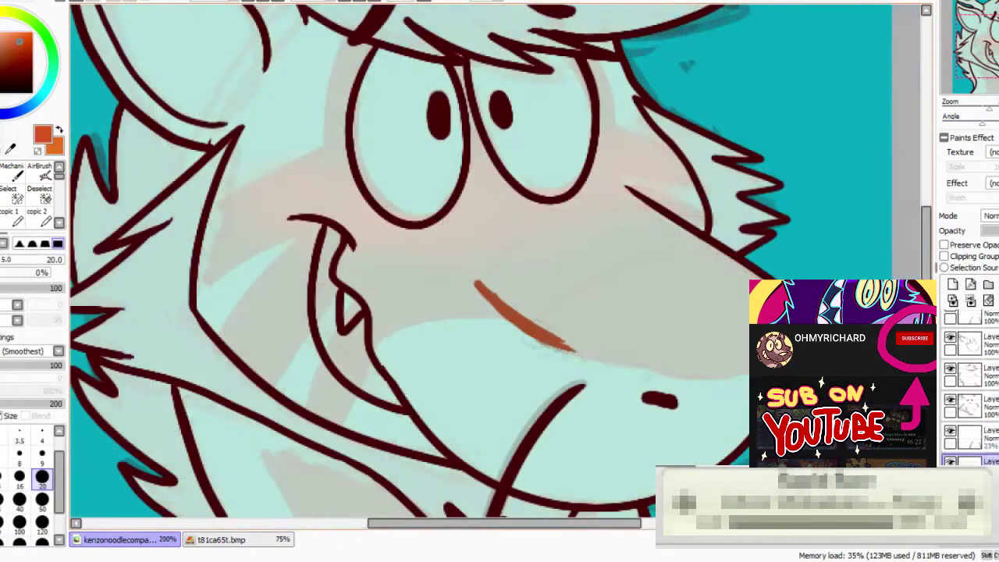
# Paint an orange border for the muzzle marking along its lower edge, the nose tip and the muzzle's top edge
pyautogui.moveTo(531, 337); pyautogui.dragTo(648, 359)
pyautogui.hotkey('ctrl', 'z')
pyautogui.hotkey('ctrl', 'z')
pyautogui.moveTo(474, 283); pyautogui.dragTo(720, 362)
pyautogui.moveTo(747, 286); pyautogui.dragTo(747, 313)
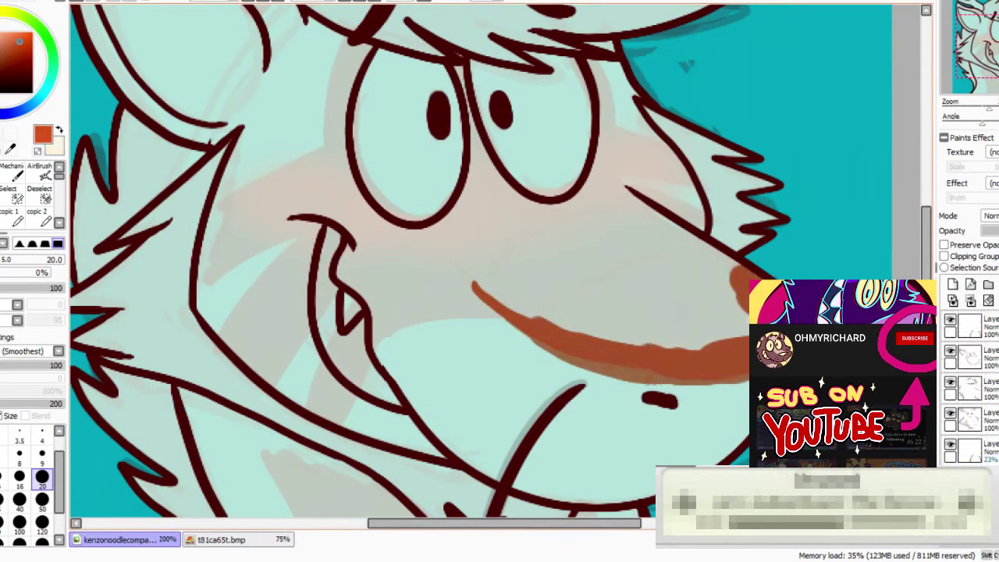
pyautogui.moveTo(737, 277); pyautogui.dragTo(632, 205)
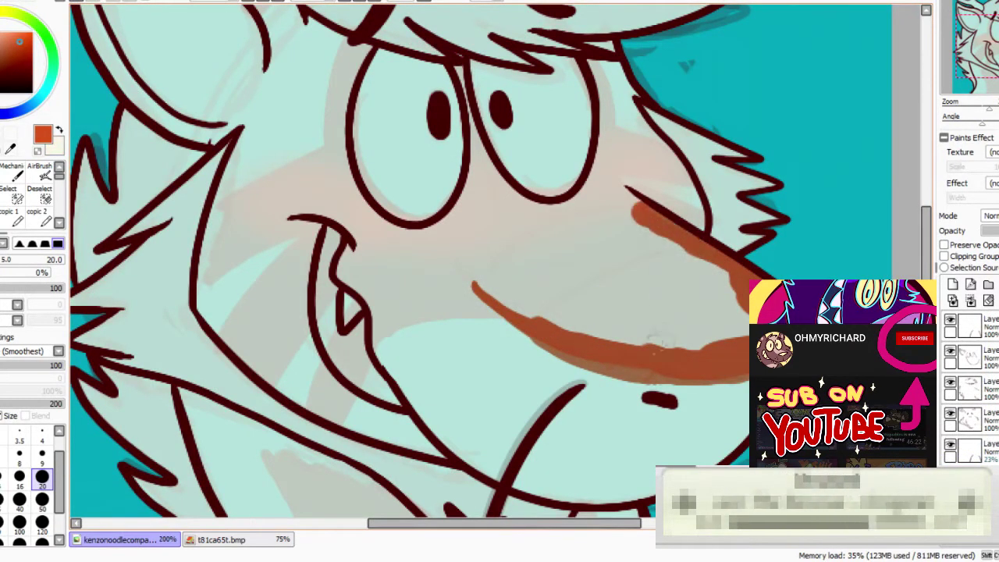
# Smooth the lower edge of the orange muzzle marking with cream
pyautogui.press('x')
pyautogui.moveTo(526, 346); pyautogui.dragTo(665, 388)
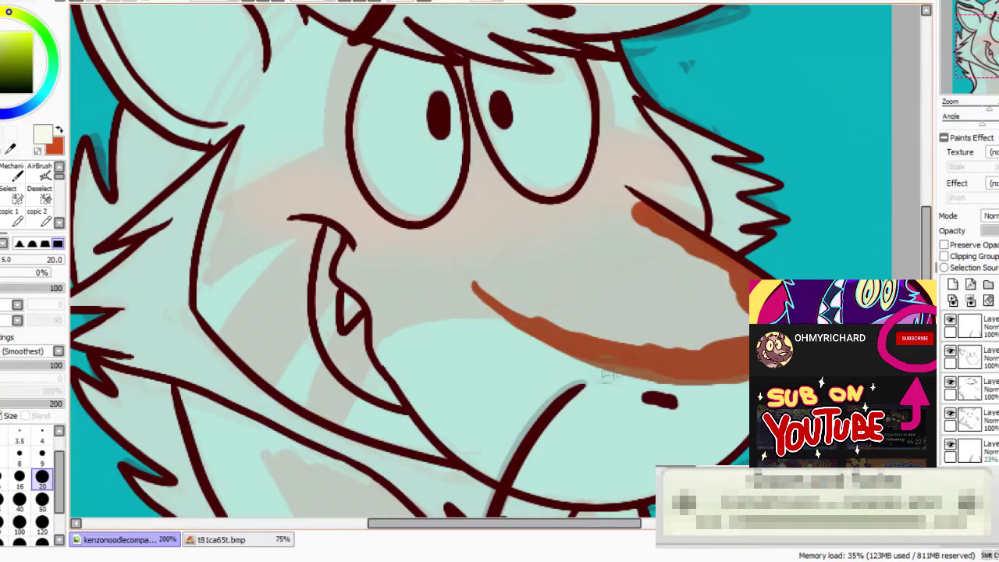
pyautogui.moveTo(597, 374)
pyautogui.mouseDown()
pyautogui.moveTo(705, 401)
pyautogui.moveTo(740, 388)
pyautogui.mouseUp()
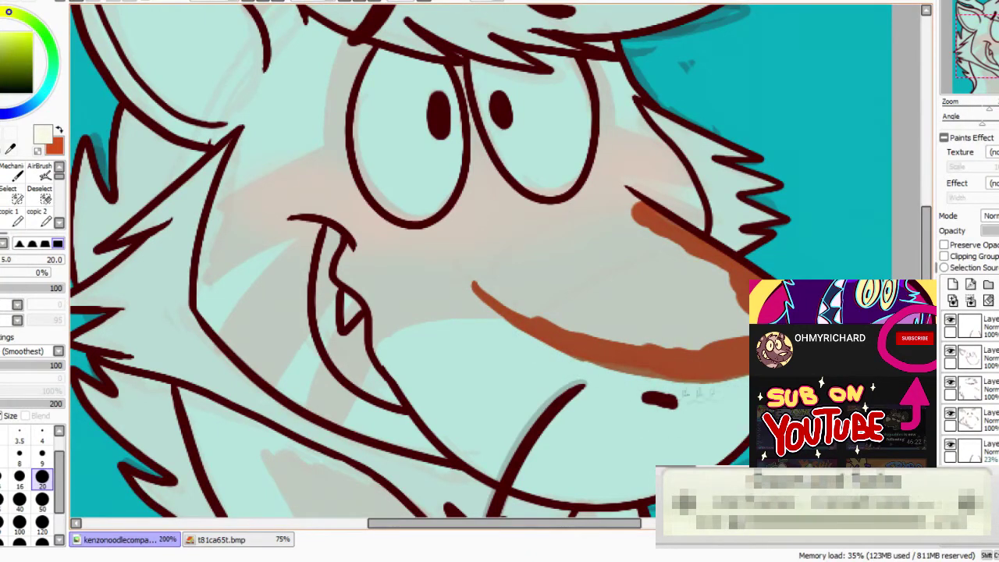
# Outline the orange face marking from the muzzle around the mouth corner and up toward the near eye
pyautogui.press('x')
pyautogui.moveTo(378, 343)
pyautogui.mouseDown()
pyautogui.moveTo(454, 302)
pyautogui.moveTo(515, 313)
pyautogui.mouseUp()
pyautogui.moveTo(344, 275)
pyautogui.mouseDown()
pyautogui.moveTo(381, 313)
pyautogui.moveTo(378, 338)
pyautogui.mouseUp()
pyautogui.moveTo(294, 207)
pyautogui.mouseDown()
pyautogui.moveTo(332, 210)
pyautogui.moveTo(331, 273)
pyautogui.mouseUp()
pyautogui.moveTo(363, 142); pyautogui.dragTo(295, 204)
pyautogui.moveTo(355, 176)
pyautogui.mouseDown()
pyautogui.moveTo(490, 212)
pyautogui.moveTo(466, 89)
pyautogui.moveTo(484, 152)
pyautogui.moveTo(576, 199)
pyautogui.mouseUp()
pyautogui.hotkey('ctrl', 'z')
# Paint the orange stripes on the far cheek and fill the face marking between the eyes and muzzle
pyautogui.moveTo(596, 64); pyautogui.dragTo(603, 153)
pyautogui.hotkey('ctrl', 'z')
pyautogui.moveTo(616, 131); pyautogui.dragTo(676, 162)
pyautogui.moveTo(696, 185)
pyautogui.mouseDown()
pyautogui.moveTo(619, 181)
pyautogui.moveTo(701, 226)
pyautogui.mouseUp()
pyautogui.moveTo(334, 193)
pyautogui.mouseDown()
pyautogui.moveTo(365, 227)
pyautogui.moveTo(499, 256)
pyautogui.mouseUp()
pyautogui.moveTo(499, 249)
pyautogui.mouseDown()
pyautogui.moveTo(550, 225)
pyautogui.moveTo(606, 159)
pyautogui.moveTo(662, 245)
pyautogui.moveTo(636, 346)
pyautogui.moveTo(468, 285)
pyautogui.moveTo(375, 316)
pyautogui.mouseUp()
pyautogui.moveTo(359, 266)
pyautogui.mouseDown()
pyautogui.moveTo(523, 238)
pyautogui.moveTo(538, 266)
pyautogui.moveTo(654, 288)
pyautogui.moveTo(732, 322)
pyautogui.mouseUp()
# Paint the upper orange stripe across the near cheek and the orange band around the outside of the near eye
pyautogui.moveTo(504, 524); pyautogui.dragTo(418, 524)
pyautogui.moveTo(468, 214); pyautogui.dragTo(593, 157)
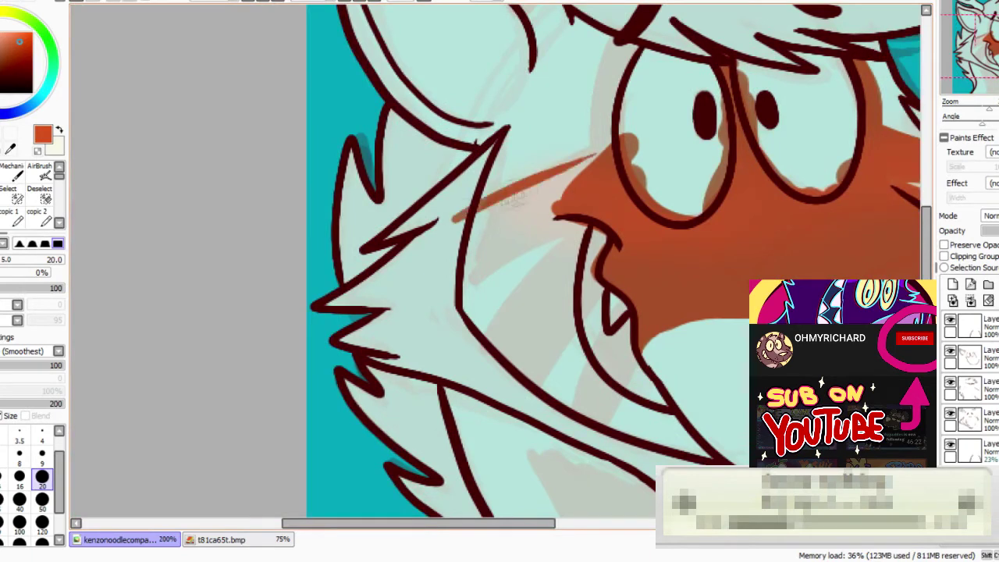
pyautogui.moveTo(498, 202); pyautogui.dragTo(592, 161)
pyautogui.moveTo(524, 178); pyautogui.dragTo(608, 139)
pyautogui.hotkey('ctrl', 'z')
pyautogui.moveTo(611, 39)
pyautogui.mouseDown()
pyautogui.moveTo(596, 125)
pyautogui.moveTo(604, 155)
pyautogui.moveTo(607, 118)
pyautogui.mouseUp()
pyautogui.moveTo(584, 228)
pyautogui.mouseDown()
pyautogui.moveTo(446, 300)
pyautogui.moveTo(573, 217)
pyautogui.moveTo(500, 211)
pyautogui.mouseUp()
pyautogui.moveTo(500, 211)
pyautogui.mouseDown()
pyautogui.moveTo(449, 262)
pyautogui.moveTo(476, 254)
pyautogui.mouseUp()
# Paint the lower orange stripes fanning from the mouth corner down the near cheek toward the jaw
pyautogui.moveTo(574, 237); pyautogui.dragTo(480, 372)
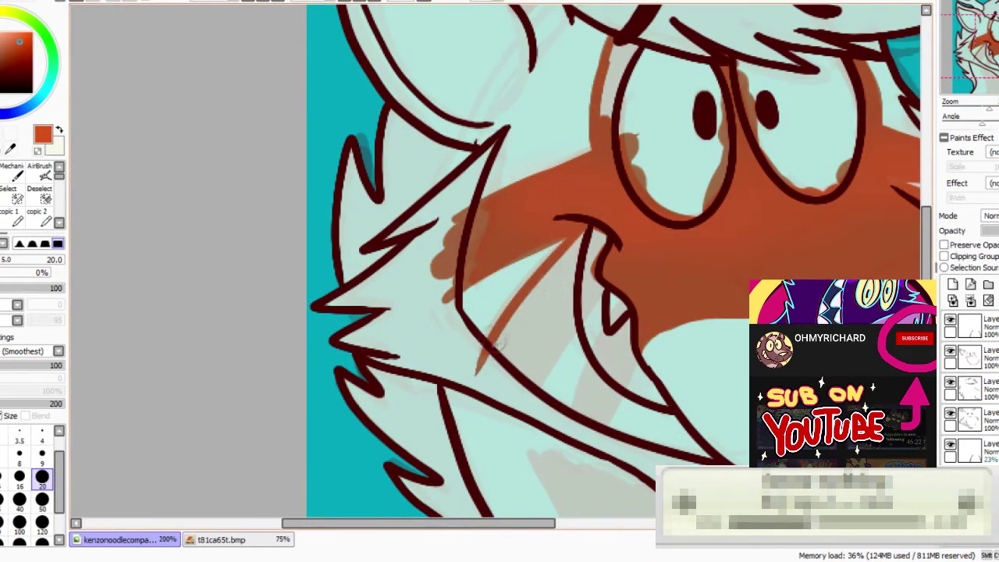
pyautogui.moveTo(530, 398); pyautogui.dragTo(596, 284)
pyautogui.moveTo(569, 419); pyautogui.dragTo(599, 332)
pyautogui.moveTo(603, 428)
pyautogui.mouseDown()
pyautogui.moveTo(633, 348)
pyautogui.moveTo(596, 391)
pyautogui.moveTo(600, 415)
pyautogui.mouseUp()
pyautogui.moveTo(532, 384)
pyautogui.mouseDown()
pyautogui.moveTo(505, 346)
pyautogui.moveTo(570, 282)
pyautogui.moveTo(590, 237)
pyautogui.mouseUp()
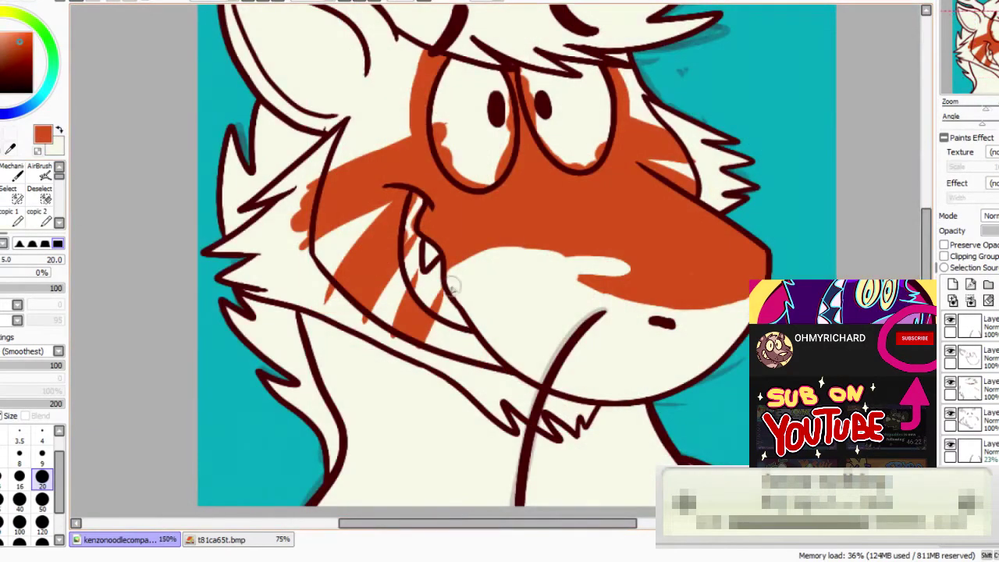
# Fill the cream gaps along the muzzle marking with orange and trim its lower edge with cream
pyautogui.moveTo(609, 266)
pyautogui.mouseDown()
pyautogui.moveTo(453, 262)
pyautogui.moveTo(513, 251)
pyautogui.mouseUp()
pyautogui.moveTo(582, 272)
pyautogui.mouseDown()
pyautogui.moveTo(553, 263)
pyautogui.moveTo(621, 267)
pyautogui.mouseUp()
pyautogui.press('x')
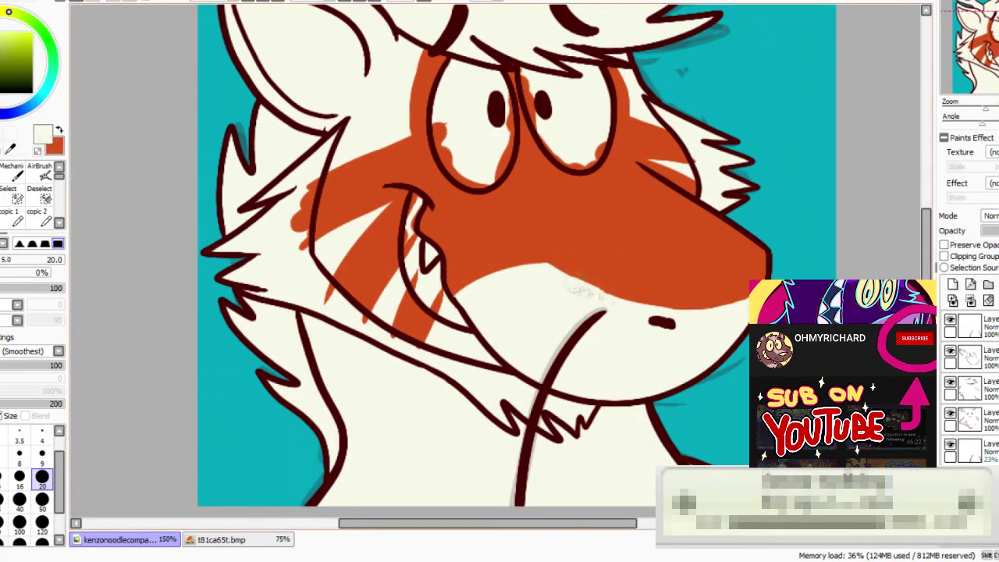
pyautogui.press('x')
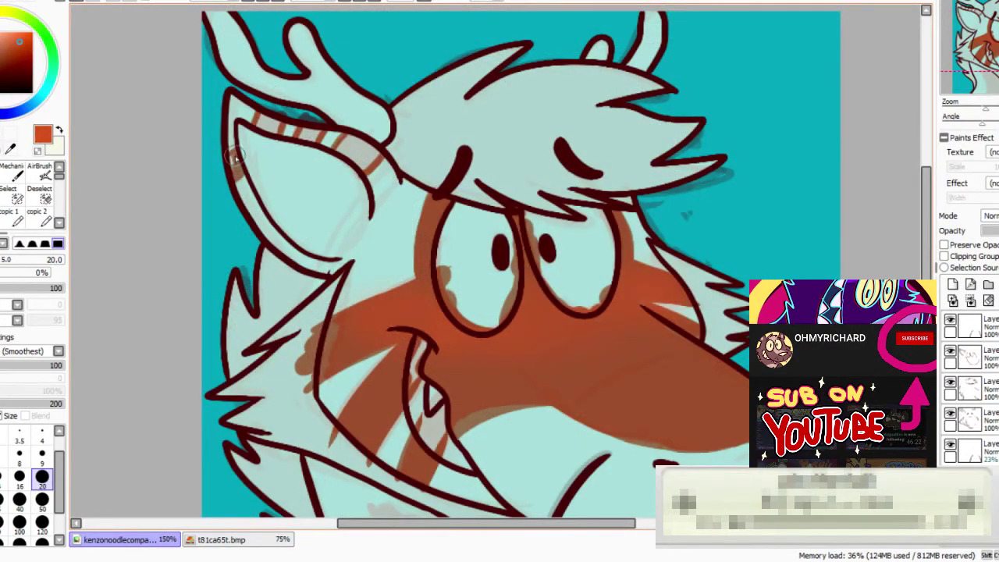
# Paint orange stripes along the upper and outer rim of the near ear with layer opacity preserved
pyautogui.click(945, 246)
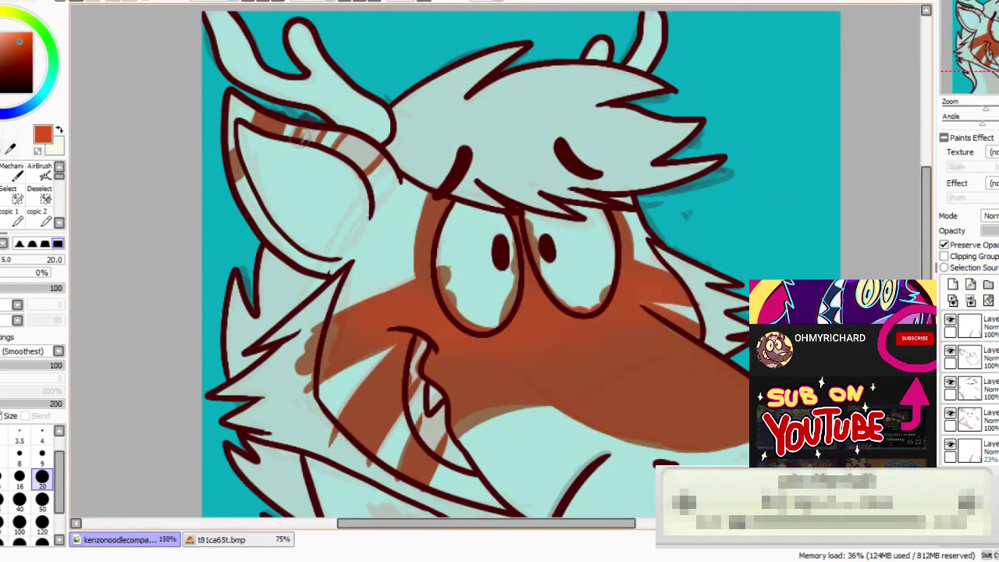
pyautogui.moveTo(326, 137); pyautogui.dragTo(350, 152)
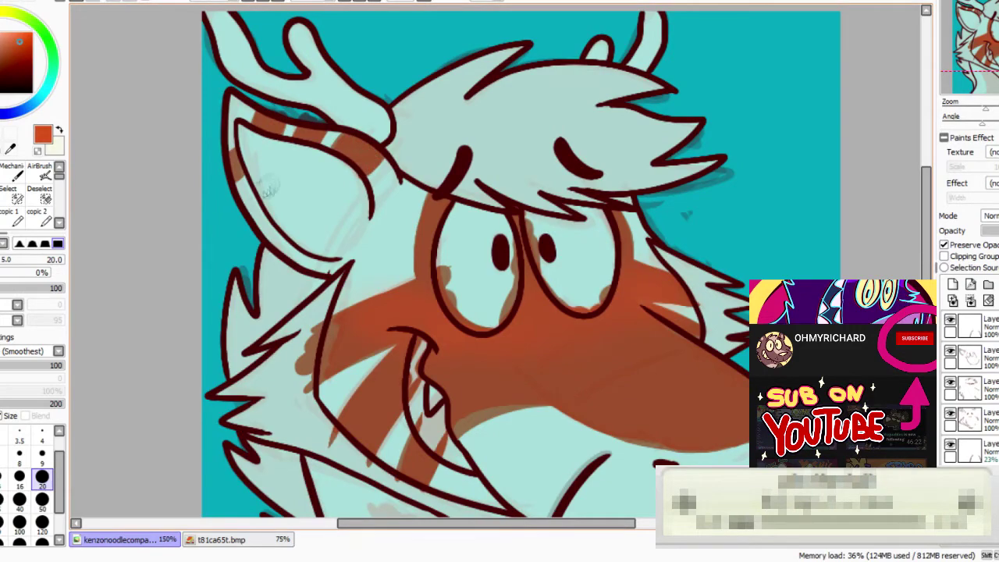
pyautogui.moveTo(248, 214); pyautogui.dragTo(245, 188)
pyautogui.moveTo(278, 232)
pyautogui.mouseDown()
pyautogui.moveTo(298, 264)
pyautogui.moveTo(272, 227)
pyautogui.mouseUp()
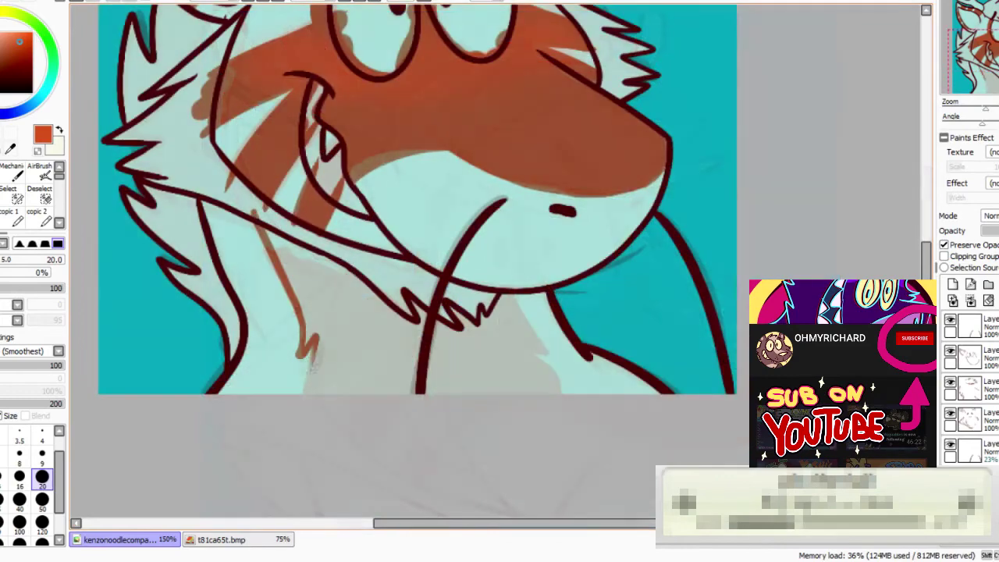
# Outline and fill the orange patch down the throat and chest beneath the jaw fur
pyautogui.moveTo(303, 367); pyautogui.dragTo(315, 354)
pyautogui.hotkey('ctrl', 'z')
pyautogui.moveTo(299, 312)
pyautogui.mouseDown()
pyautogui.moveTo(312, 341)
pyautogui.moveTo(303, 393)
pyautogui.mouseUp()
pyautogui.moveTo(513, 295); pyautogui.dragTo(564, 393)
pyautogui.moveTo(269, 231); pyautogui.dragTo(364, 294)
pyautogui.moveTo(355, 272)
pyautogui.mouseDown()
pyautogui.moveTo(394, 308)
pyautogui.moveTo(476, 329)
pyautogui.moveTo(508, 300)
pyautogui.mouseUp()
pyautogui.moveTo(507, 300); pyautogui.dragTo(484, 328)
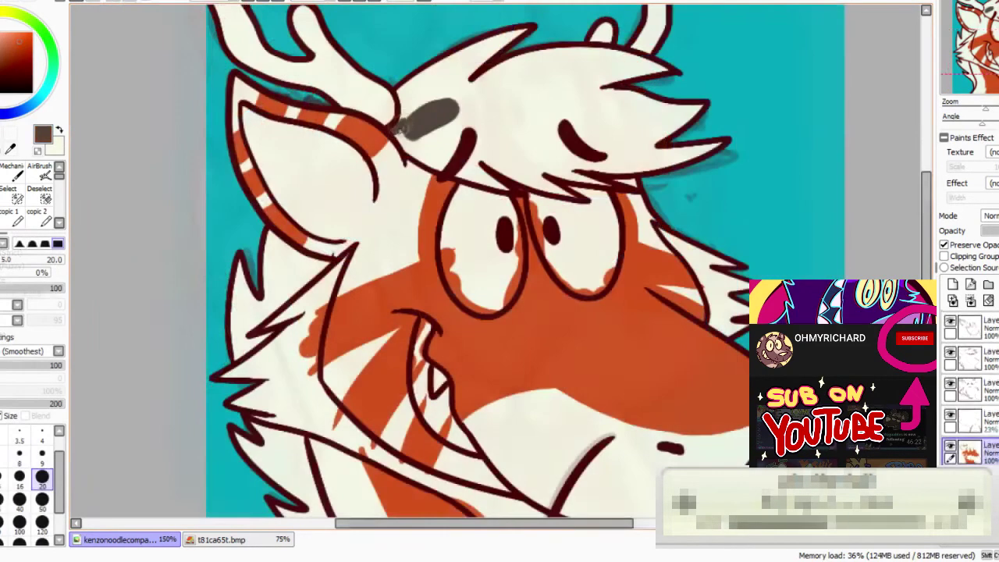
# Paint the edges of the hair tuft dark brown and fill its interior with the same colour
pyautogui.moveTo(431, 129); pyautogui.dragTo(439, 163)
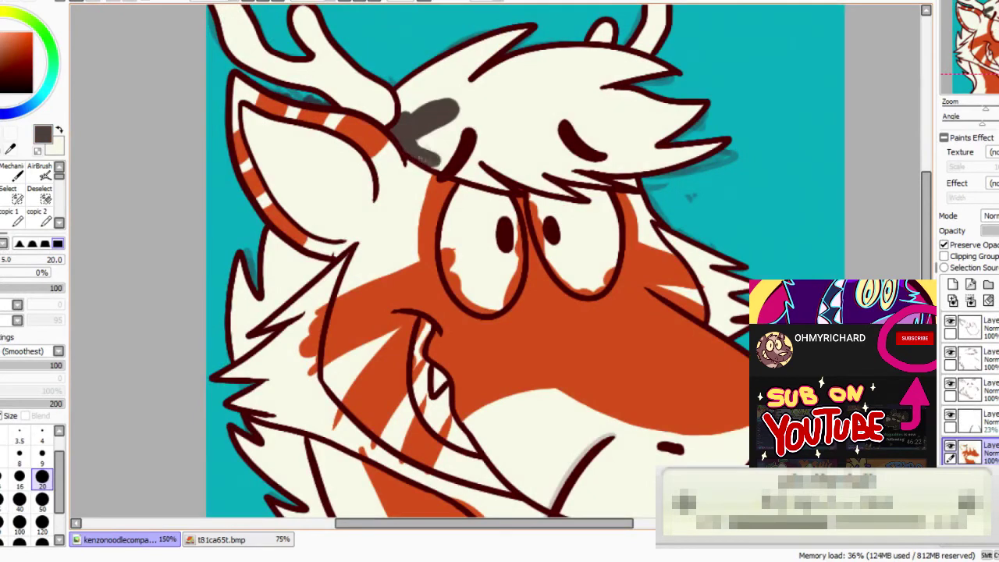
pyautogui.moveTo(509, 192)
pyautogui.mouseDown()
pyautogui.moveTo(457, 181)
pyautogui.moveTo(483, 168)
pyautogui.moveTo(476, 149)
pyautogui.moveTo(574, 201)
pyautogui.moveTo(528, 176)
pyautogui.moveTo(614, 186)
pyautogui.moveTo(534, 169)
pyautogui.moveTo(720, 146)
pyautogui.moveTo(603, 165)
pyautogui.moveTo(575, 159)
pyautogui.moveTo(678, 153)
pyautogui.moveTo(661, 127)
pyautogui.moveTo(700, 111)
pyautogui.moveTo(597, 93)
pyautogui.moveTo(605, 75)
pyautogui.moveTo(663, 70)
pyautogui.moveTo(643, 58)
pyautogui.moveTo(547, 58)
pyautogui.moveTo(472, 78)
pyautogui.moveTo(437, 70)
pyautogui.mouseUp()
pyautogui.press('g')
pyautogui.click(484, 97)
pyautogui.press('n')
# Paint the spiky neck mane behind the near cheek dark brown
pyautogui.moveTo(353, 254)
pyautogui.mouseDown()
pyautogui.moveTo(391, 120)
pyautogui.moveTo(371, 132)
pyautogui.moveTo(306, 101)
pyautogui.moveTo(311, 129)
pyautogui.moveTo(278, 178)
pyautogui.moveTo(265, 238)
pyautogui.mouseUp()
pyautogui.moveTo(380, 147); pyautogui.dragTo(355, 264)
pyautogui.moveTo(363, 313)
pyautogui.mouseDown()
pyautogui.moveTo(302, 220)
pyautogui.moveTo(305, 209)
pyautogui.mouseUp()
pyautogui.moveTo(304, 168)
pyautogui.mouseDown()
pyautogui.moveTo(281, 238)
pyautogui.moveTo(320, 334)
pyautogui.moveTo(282, 226)
pyautogui.mouseUp()
pyautogui.moveTo(312, 343)
pyautogui.mouseDown()
pyautogui.moveTo(235, 195)
pyautogui.moveTo(230, 125)
pyautogui.mouseUp()
pyautogui.moveTo(293, 199)
pyautogui.mouseDown()
pyautogui.moveTo(267, 185)
pyautogui.moveTo(230, 86)
pyautogui.moveTo(274, 101)
pyautogui.moveTo(292, 149)
pyautogui.moveTo(301, 61)
pyautogui.moveTo(265, 31)
pyautogui.mouseUp()
pyautogui.moveTo(299, 166); pyautogui.dragTo(349, 226)
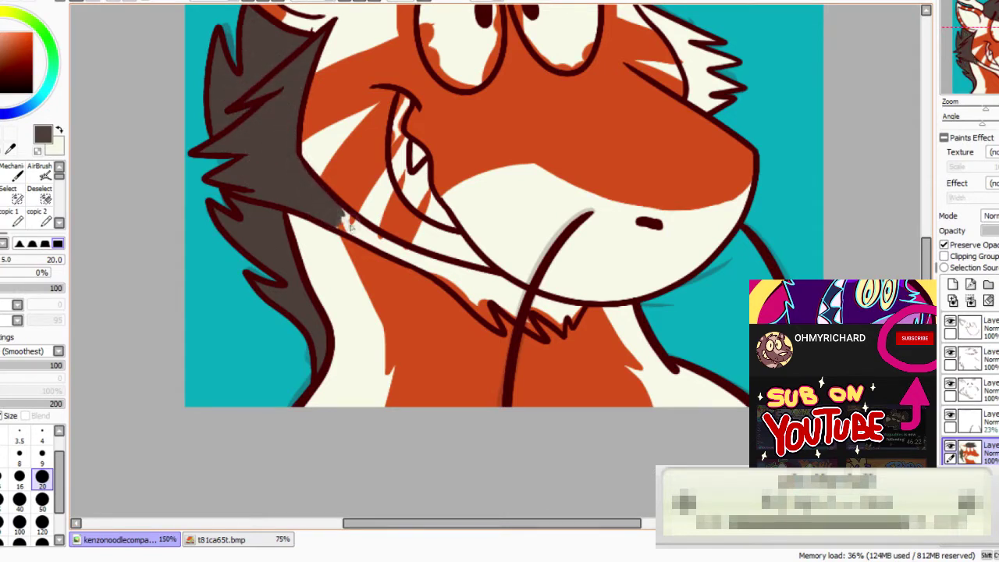
# Paint the fur strip under the jaw and the spiky fur behind the far cheek dark brown
pyautogui.moveTo(581, 308)
pyautogui.mouseDown()
pyautogui.moveTo(555, 308)
pyautogui.moveTo(560, 336)
pyautogui.moveTo(561, 315)
pyautogui.moveTo(531, 305)
pyautogui.moveTo(533, 333)
pyautogui.moveTo(502, 281)
pyautogui.moveTo(514, 316)
pyautogui.moveTo(489, 286)
pyautogui.mouseUp()
pyautogui.moveTo(494, 330); pyautogui.dragTo(467, 290)
pyautogui.moveTo(337, 218)
pyautogui.mouseDown()
pyautogui.moveTo(472, 286)
pyautogui.moveTo(343, 214)
pyautogui.moveTo(473, 292)
pyautogui.mouseUp()
pyautogui.moveTo(593, 62); pyautogui.dragTo(515, 202)
pyautogui.moveTo(561, 148)
pyautogui.mouseDown()
pyautogui.moveTo(611, 184)
pyautogui.moveTo(596, 176)
pyautogui.moveTo(620, 209)
pyautogui.moveTo(614, 238)
pyautogui.moveTo(610, 205)
pyautogui.moveTo(655, 230)
pyautogui.mouseUp()
pyautogui.moveTo(655, 231); pyautogui.dragTo(634, 192)
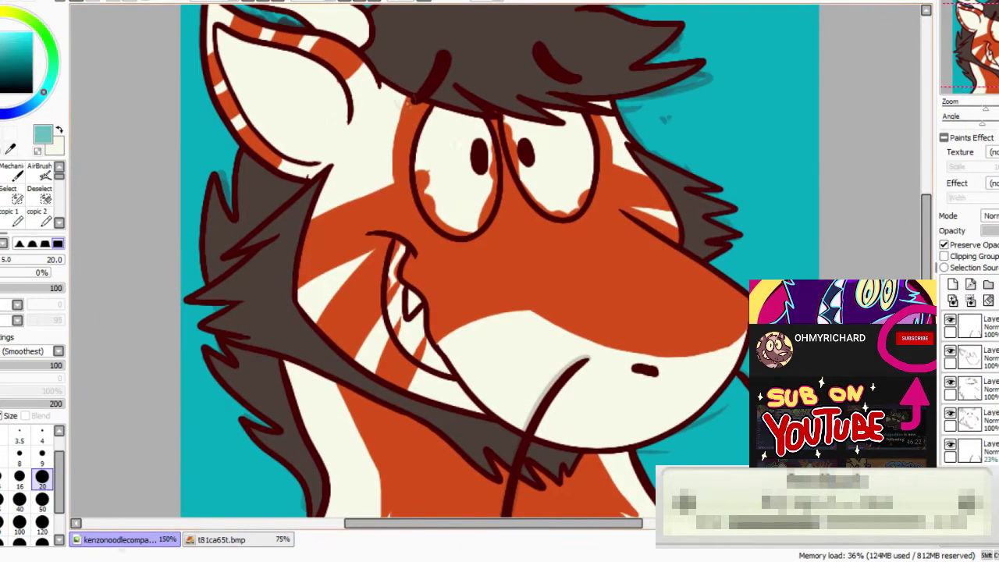
# Fill both eyes around the pupils with light teal, covering the stray orange paint
pyautogui.moveTo(428, 140)
pyautogui.mouseDown()
pyautogui.moveTo(449, 226)
pyautogui.moveTo(488, 195)
pyautogui.moveTo(476, 141)
pyautogui.mouseUp()
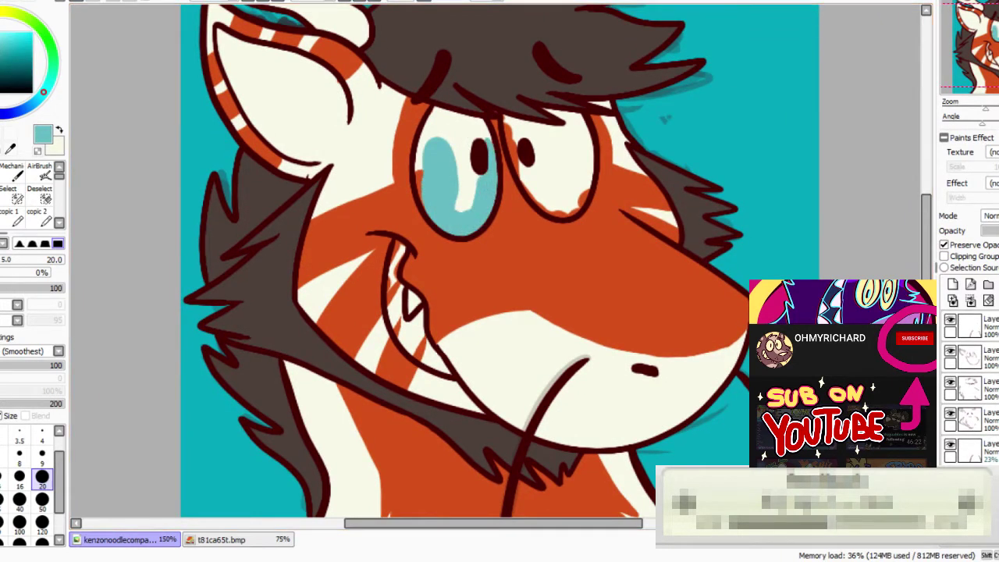
pyautogui.moveTo(422, 178)
pyautogui.mouseDown()
pyautogui.moveTo(439, 114)
pyautogui.moveTo(484, 125)
pyautogui.moveTo(467, 204)
pyautogui.moveTo(450, 144)
pyautogui.mouseUp()
pyautogui.moveTo(505, 117)
pyautogui.mouseDown()
pyautogui.moveTo(544, 202)
pyautogui.moveTo(571, 210)
pyautogui.moveTo(589, 168)
pyautogui.mouseUp()
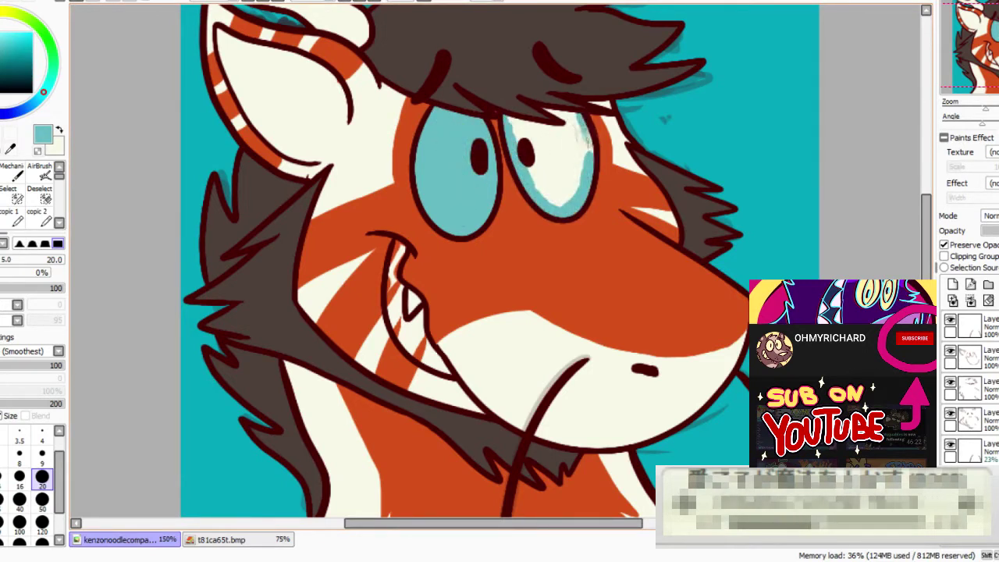
pyautogui.moveTo(570, 127)
pyautogui.mouseDown()
pyautogui.moveTo(531, 129)
pyautogui.moveTo(563, 160)
pyautogui.moveTo(555, 189)
pyautogui.mouseUp()
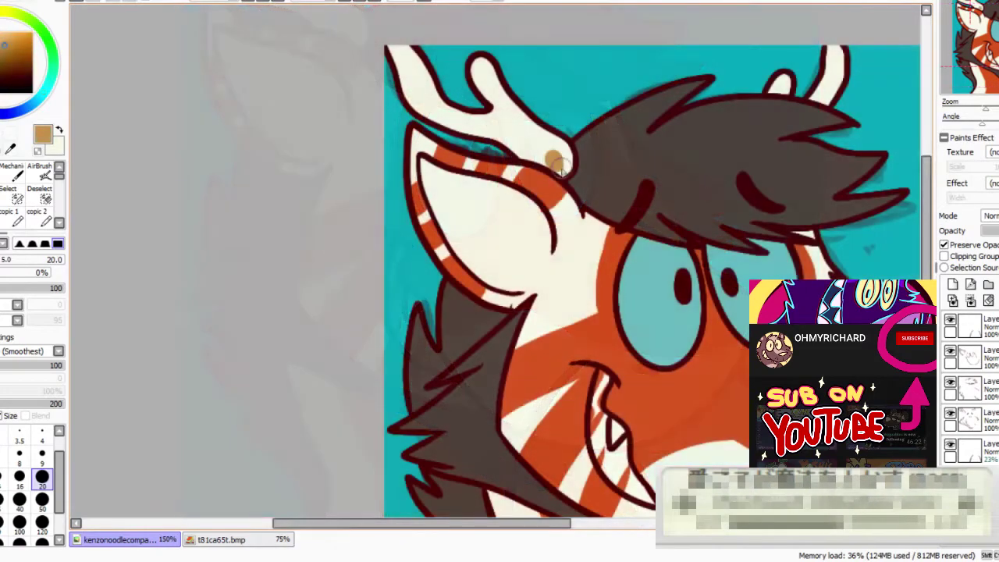
# Paint both antlers tan and colour the mouth interior dark red with a pink tongue
pyautogui.moveTo(566, 168)
pyautogui.mouseDown()
pyautogui.moveTo(547, 133)
pyautogui.moveTo(479, 73)
pyautogui.moveTo(398, 52)
pyautogui.moveTo(426, 110)
pyautogui.moveTo(550, 160)
pyautogui.moveTo(535, 140)
pyautogui.mouseUp()
pyautogui.moveTo(769, 98); pyautogui.dragTo(832, 50)
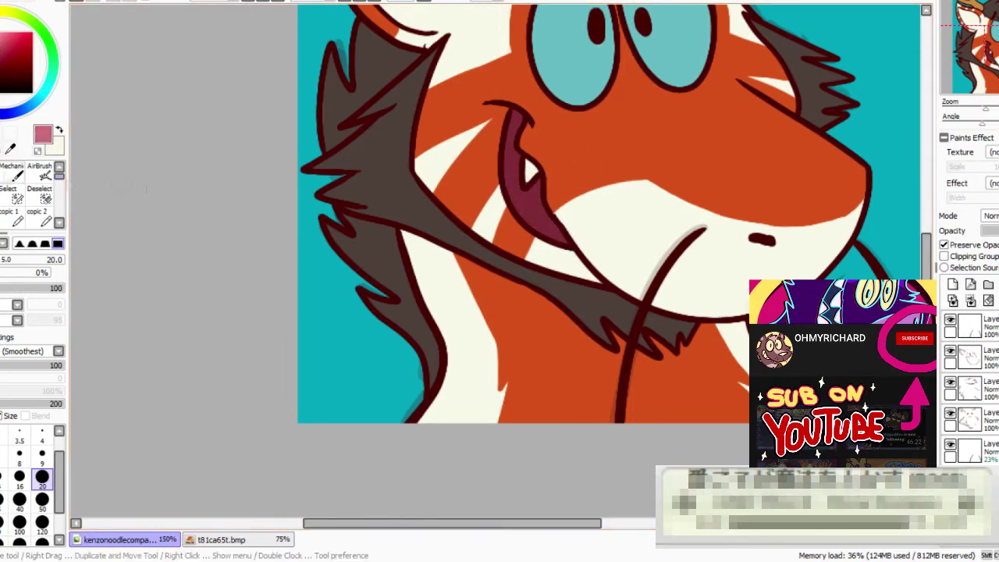
pyautogui.moveTo(505, 172); pyautogui.dragTo(548, 224)
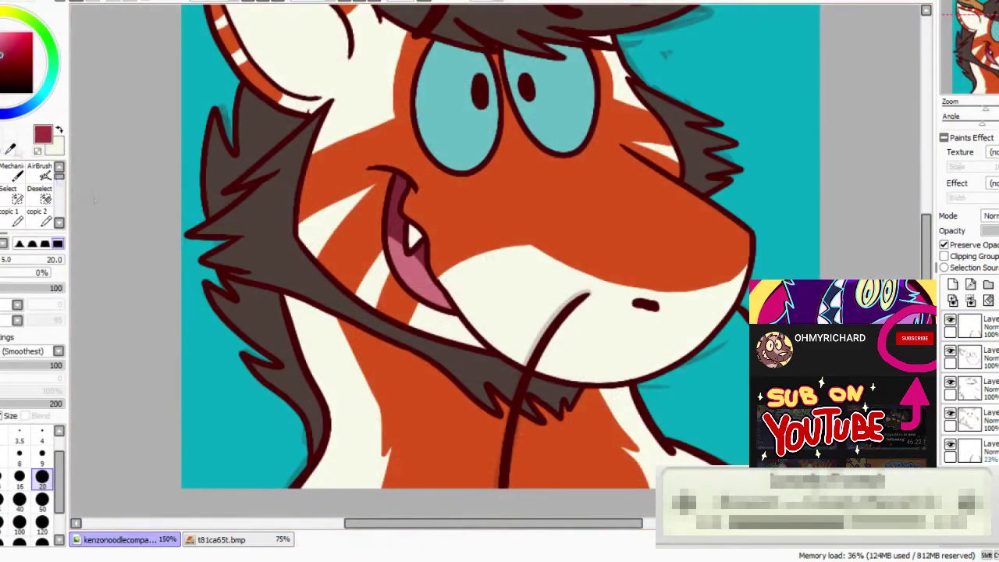
# Draw thin brown contour lines and diagonal stripes across the orange bridge of the muzzle
pyautogui.keyDown('alt'); pyautogui.click(503, 168); pyautogui.keyUp('alt')
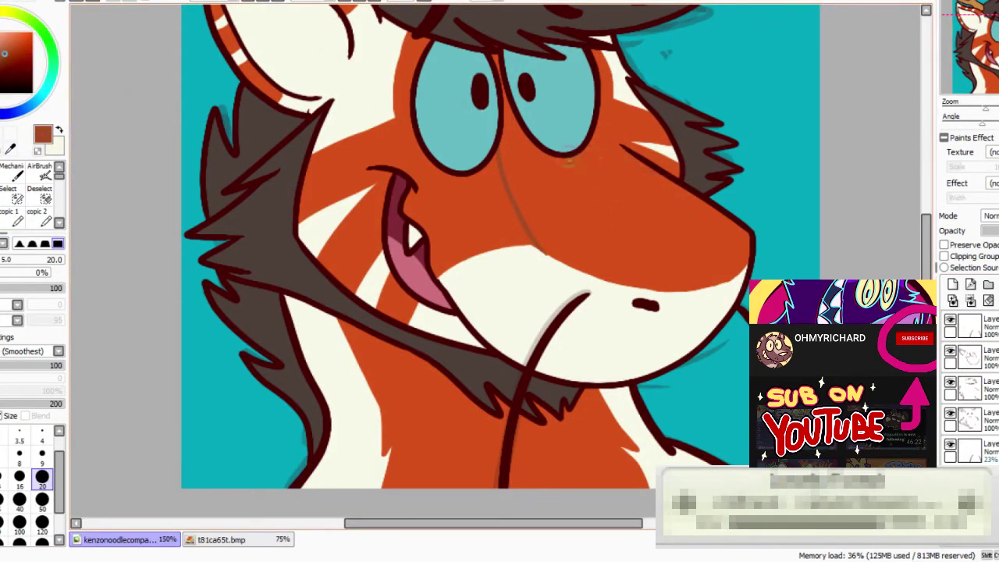
pyautogui.moveTo(585, 259); pyautogui.dragTo(675, 195)
pyautogui.moveTo(653, 276); pyautogui.dragTo(720, 232)
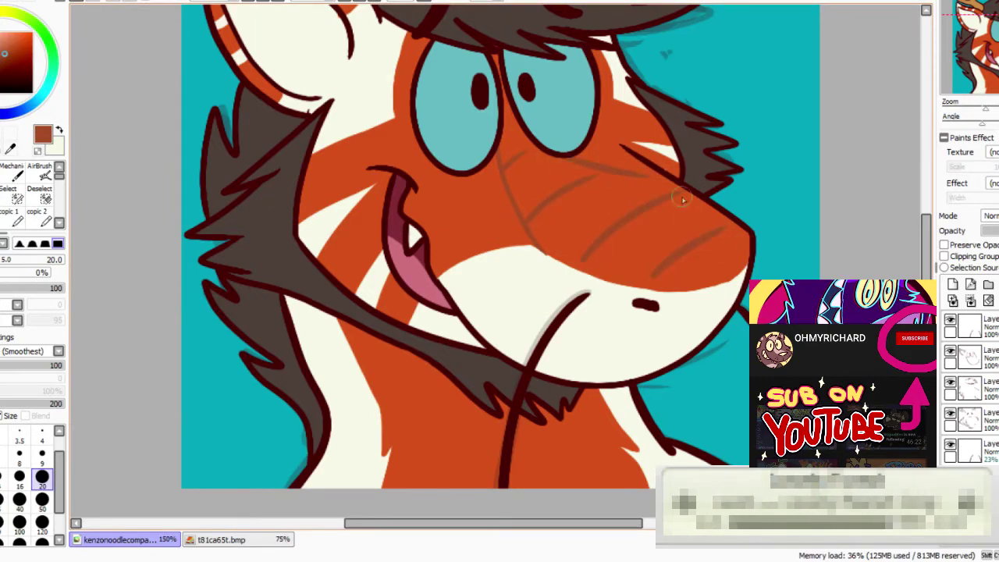
pyautogui.click(991, 216)
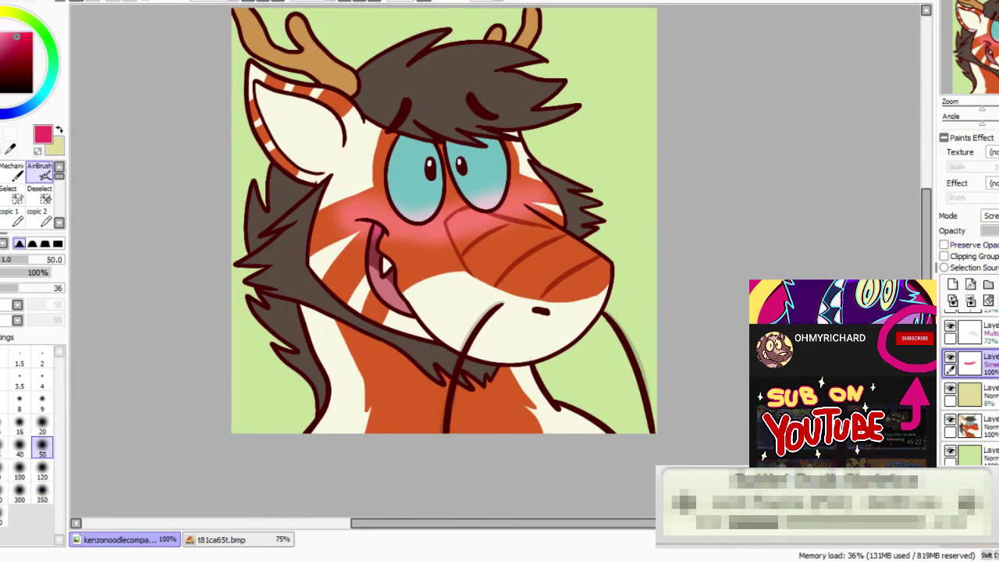
# Hide the Screen blush layer and airbrush a red blush across the cheeks on a new layer
pyautogui.click(950, 357)
pyautogui.click(952, 284)
pyautogui.moveTo(351, 209)
pyautogui.mouseDown()
pyautogui.moveTo(427, 224)
pyautogui.moveTo(532, 186)
pyautogui.mouseUp()
# Adjust the hue and saturation of the new blush, undoing the first attempt
pyautogui.hotkey('ctrl', 'u')
pyautogui.click(403, 206)
pyautogui.hotkey('ctrl', 'z')
pyautogui.hotkey('ctrl', 'z')
pyautogui.hotkey('ctrl', 'u')
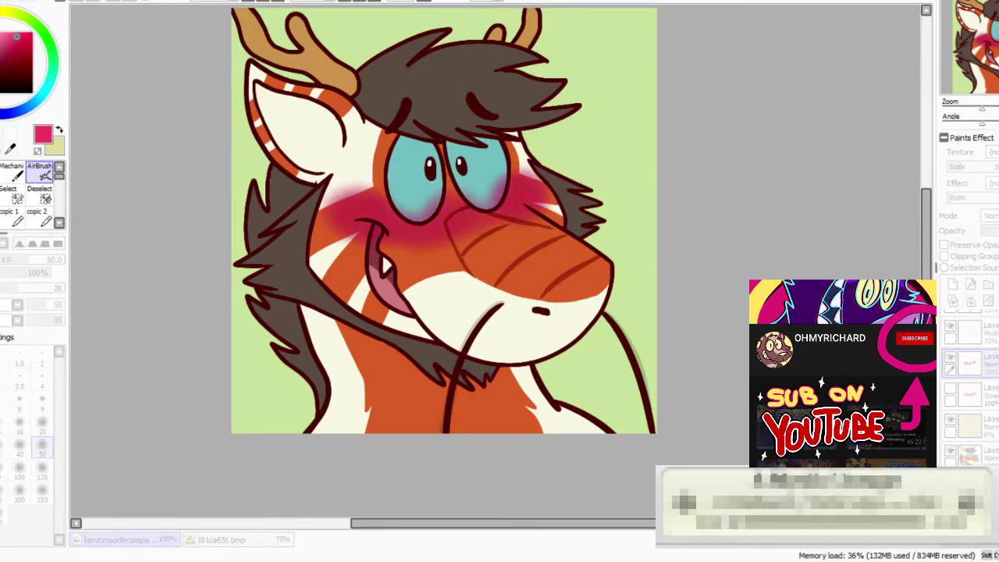
pyautogui.press('Return')
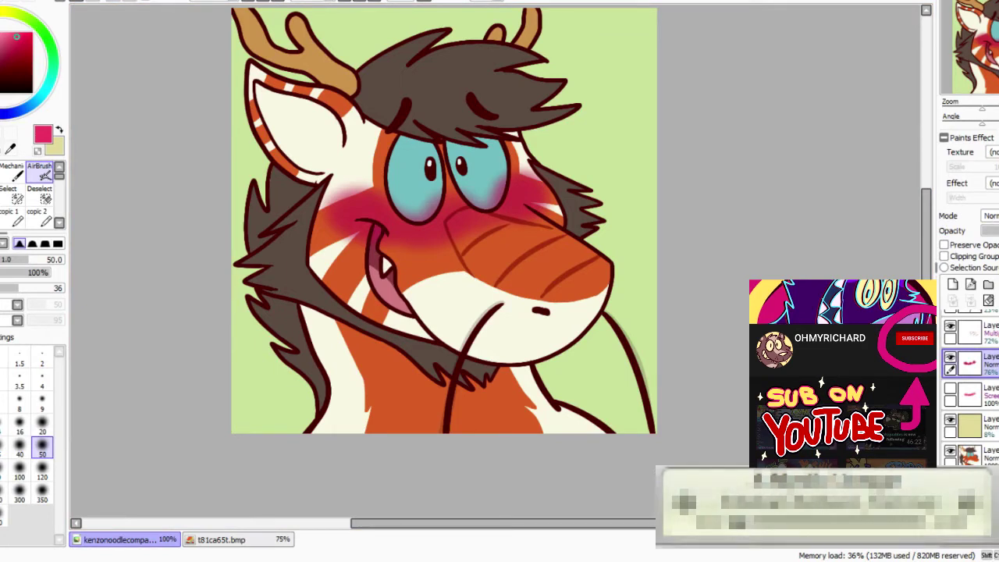
# Erase the blush overlapping both eyes and adjust the blush layer's blending settings
pyautogui.rightClick(418, 221)
pyautogui.press('e')
pyautogui.moveTo(414, 218); pyautogui.dragTo(426, 220)
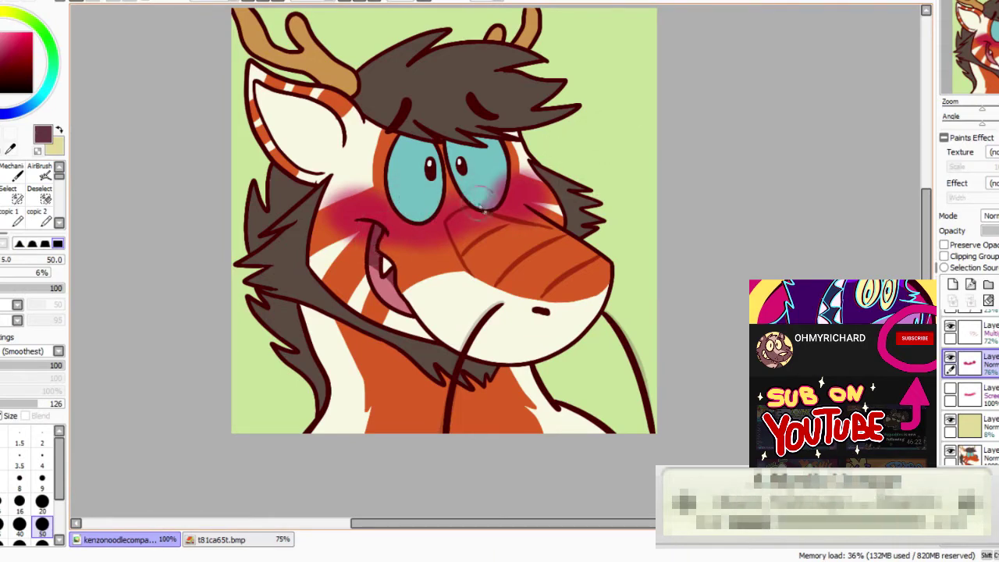
pyautogui.moveTo(989, 53); pyautogui.dragTo(989, 91)
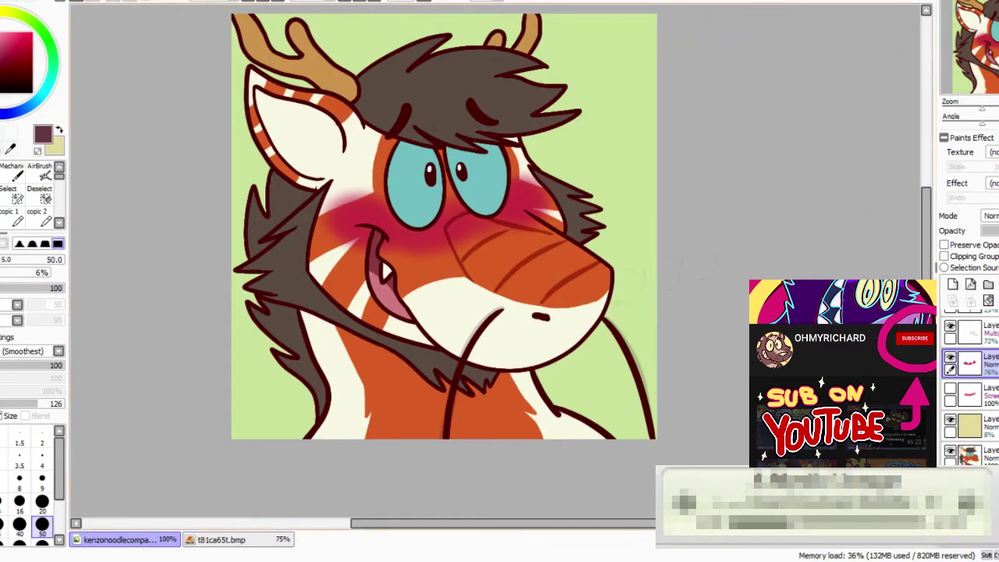
pyautogui.click(995, 219)
pyautogui.click(997, 231)
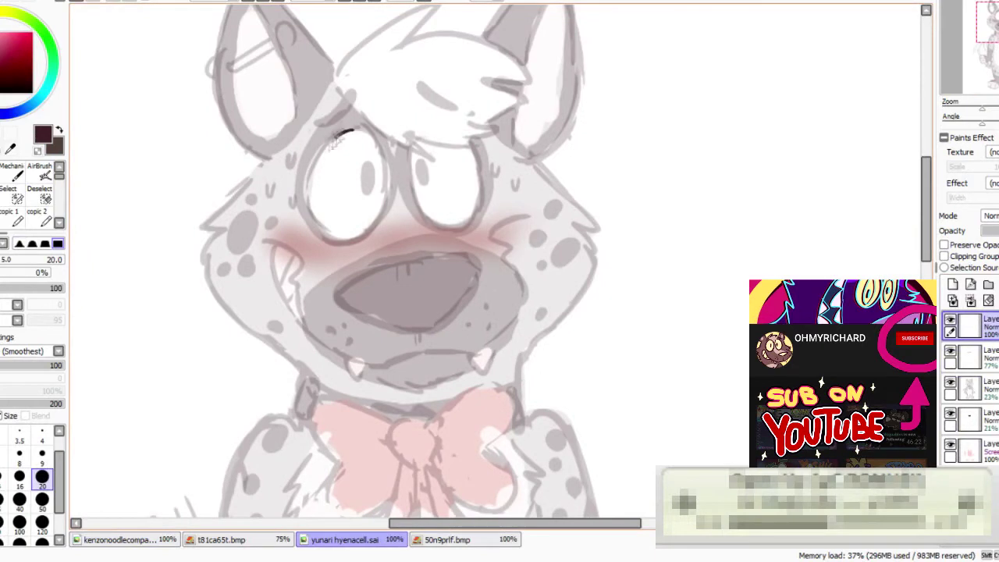
# Ink dark oval outlines around both of the hyena's eyes, undoing imprecise strokes
pyautogui.moveTo(332, 145); pyautogui.dragTo(312, 203)
pyautogui.hotkey('ctrl', 'z')
pyautogui.moveTo(355, 131)
pyautogui.mouseDown()
pyautogui.moveTo(312, 181)
pyautogui.moveTo(360, 228)
pyautogui.moveTo(351, 129)
pyautogui.mouseUp()
pyautogui.moveTo(421, 132)
pyautogui.mouseDown()
pyautogui.moveTo(413, 146)
pyautogui.moveTo(467, 215)
pyautogui.moveTo(439, 226)
pyautogui.moveTo(474, 222)
pyautogui.moveTo(427, 225)
pyautogui.moveTo(452, 131)
pyautogui.mouseUp()
pyautogui.hotkey('ctrl', 'z')
pyautogui.hotkey('ctrl', 'z')
pyautogui.hotkey('ctrl', 'z')
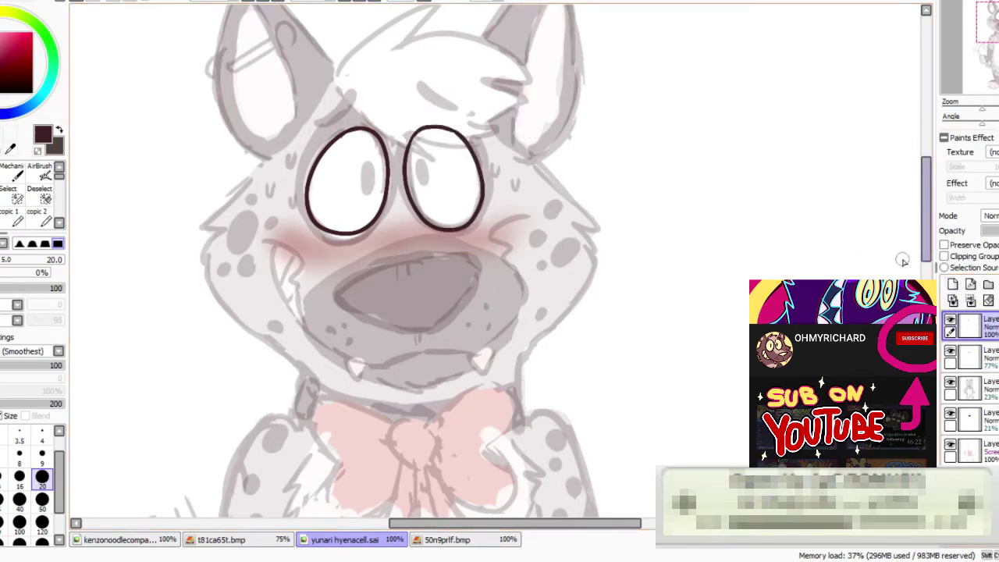
# Ink the hyena's large nose and the lower contour of its muzzle
pyautogui.moveTo(469, 263)
pyautogui.mouseDown()
pyautogui.moveTo(436, 258)
pyautogui.moveTo(340, 290)
pyautogui.moveTo(413, 334)
pyautogui.moveTo(477, 274)
pyautogui.moveTo(522, 305)
pyautogui.moveTo(481, 351)
pyautogui.moveTo(362, 364)
pyautogui.moveTo(313, 336)
pyautogui.moveTo(300, 292)
pyautogui.mouseUp()
pyautogui.hotkey('ctrl', 'z')
pyautogui.moveTo(328, 348); pyautogui.dragTo(305, 284)
pyautogui.hotkey('ctrl', 'z')
pyautogui.moveTo(315, 347); pyautogui.dragTo(302, 275)
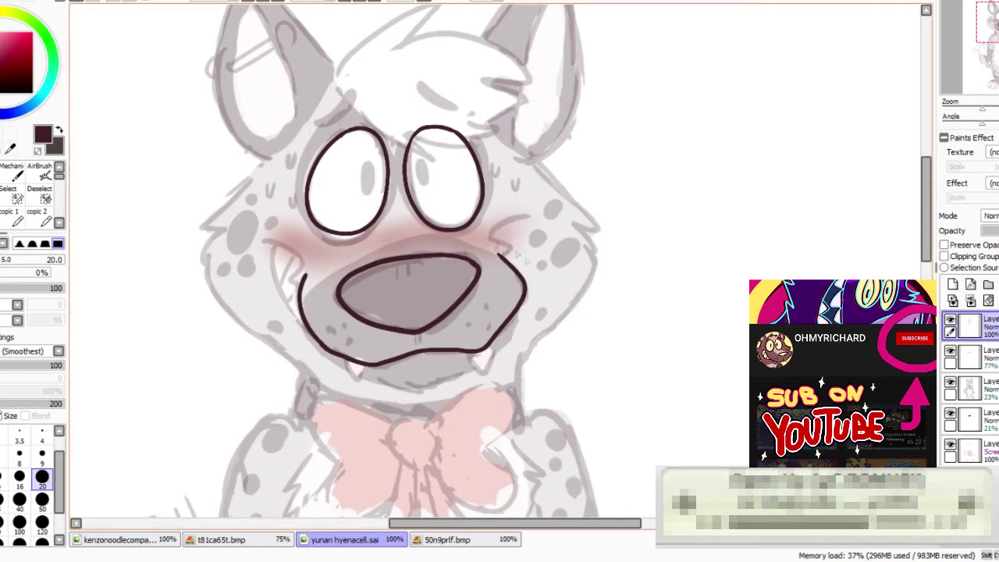
# Ink the zigzag cheek crease beside the muzzle and the toothy mouth corner on the opposite side
pyautogui.moveTo(501, 254)
pyautogui.mouseDown()
pyautogui.moveTo(523, 220)
pyautogui.moveTo(500, 254)
pyautogui.mouseUp()
pyautogui.hotkey('ctrl', 'z')
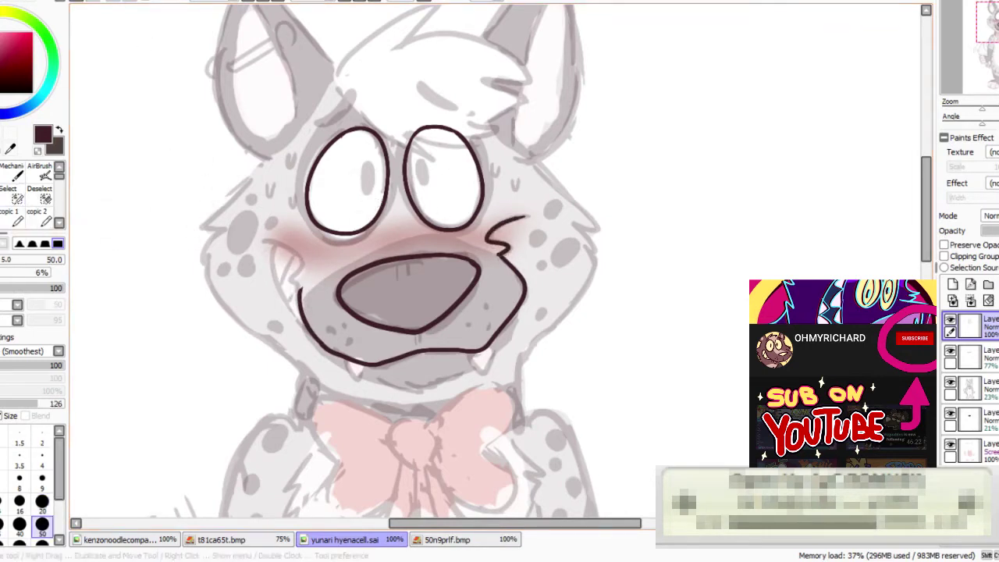
pyautogui.moveTo(300, 289)
pyautogui.mouseDown()
pyautogui.moveTo(299, 271)
pyautogui.moveTo(259, 240)
pyautogui.moveTo(303, 325)
pyautogui.moveTo(273, 252)
pyautogui.mouseUp()
pyautogui.hotkey('ctrl', 'z')
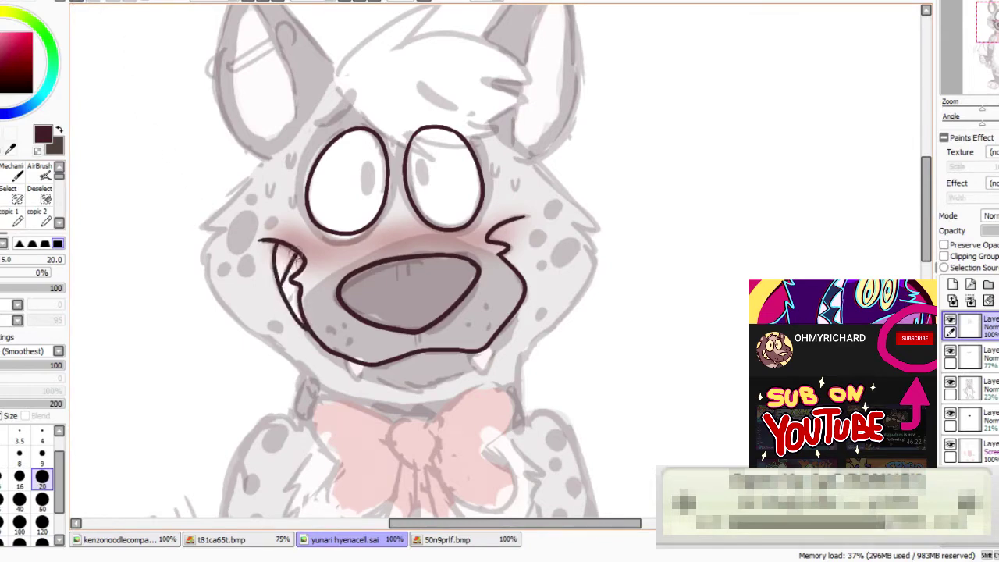
# Continue the hyena's line art down the body, inking the arms, hands and torso sides
pyautogui.moveTo(508, 367)
pyautogui.mouseDown()
pyautogui.moveTo(553, 259)
pyautogui.moveTo(533, 242)
pyautogui.mouseUp()
pyautogui.moveTo(389, 257)
pyautogui.mouseDown()
pyautogui.moveTo(427, 280)
pyautogui.moveTo(468, 278)
pyautogui.mouseUp()
pyautogui.moveTo(500, 141)
pyautogui.mouseDown()
pyautogui.moveTo(544, 293)
pyautogui.moveTo(534, 301)
pyautogui.mouseUp()
pyautogui.hotkey('ctrl', 'z')
pyautogui.moveTo(396, 176); pyautogui.dragTo(439, 144)
pyautogui.moveTo(535, 160)
pyautogui.mouseDown()
pyautogui.moveTo(504, 138)
pyautogui.moveTo(530, 173)
pyautogui.moveTo(550, 131)
pyautogui.moveTo(558, 178)
pyautogui.mouseUp()
pyautogui.click(76, 2)
pyautogui.press('l')
pyautogui.hotkey('ctrl', 'd')
pyautogui.moveTo(541, 169); pyautogui.dragTo(539, 167)
pyautogui.moveTo(539, 167); pyautogui.dragTo(536, 163)
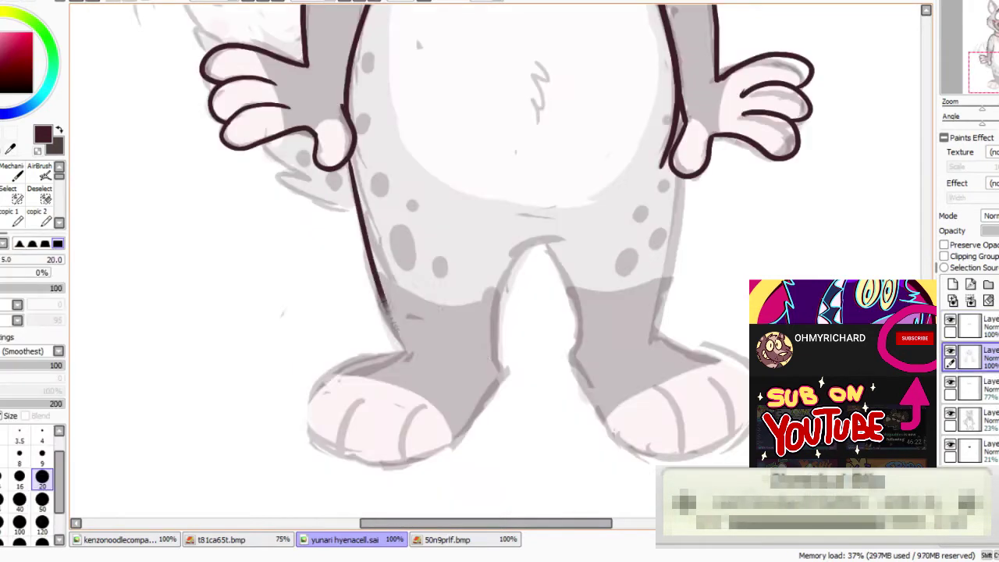
# Ink the outer contours of both legs from the hips down to the ankles
pyautogui.moveTo(392, 318); pyautogui.dragTo(405, 344)
pyautogui.moveTo(654, 340); pyautogui.dragTo(684, 179)
pyautogui.click(77, 3)
pyautogui.moveTo(655, 340); pyautogui.dragTo(685, 179)
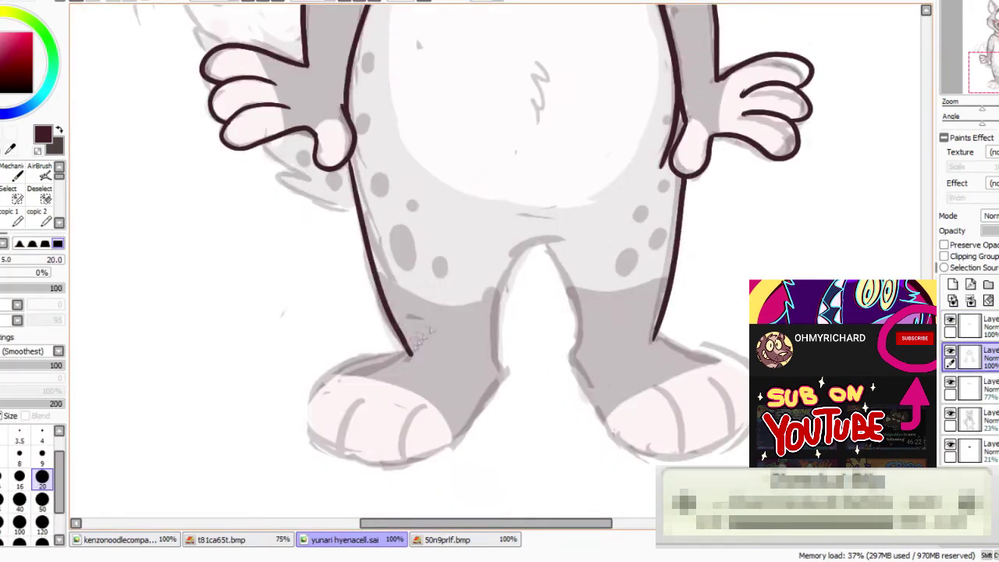
pyautogui.hotkey('ctrl', 'z')
# Ink the short crotch line and the inner contour of the first leg, cleaning up where they meet
pyautogui.moveTo(500, 367)
pyautogui.mouseDown()
pyautogui.moveTo(508, 278)
pyautogui.moveTo(522, 248)
pyautogui.moveTo(564, 242)
pyautogui.mouseUp()
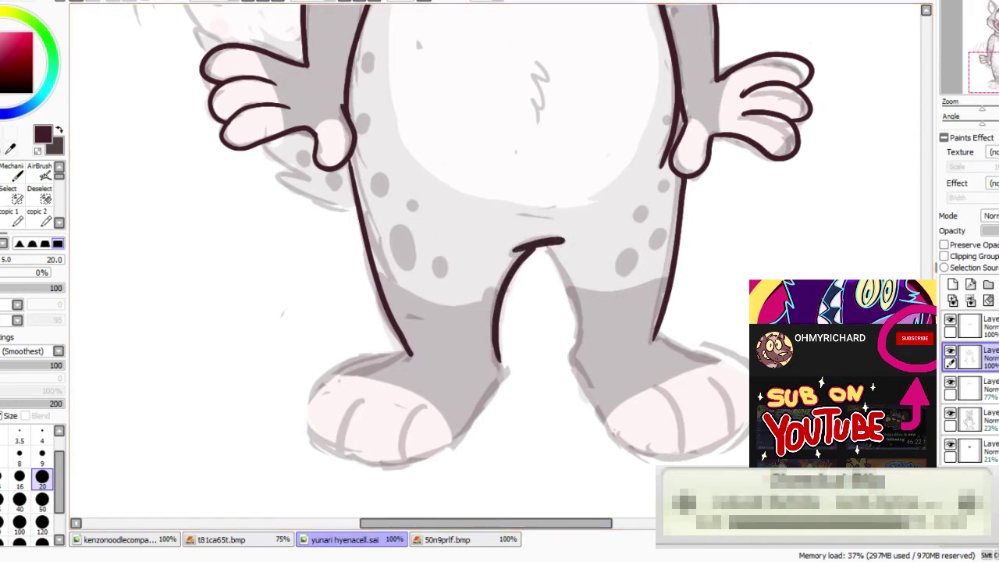
pyautogui.moveTo(507, 234)
pyautogui.mouseDown()
pyautogui.moveTo(499, 437)
pyautogui.moveTo(437, 171)
pyautogui.moveTo(504, 263)
pyautogui.mouseUp()
pyautogui.hotkey('ctrl', 'z')
pyautogui.press('e')
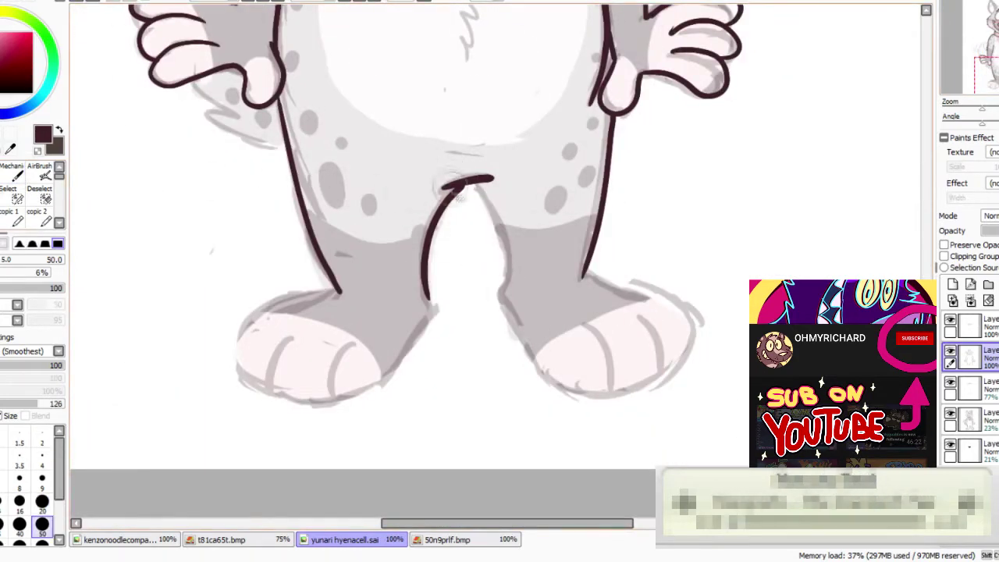
pyautogui.click(3, 175)
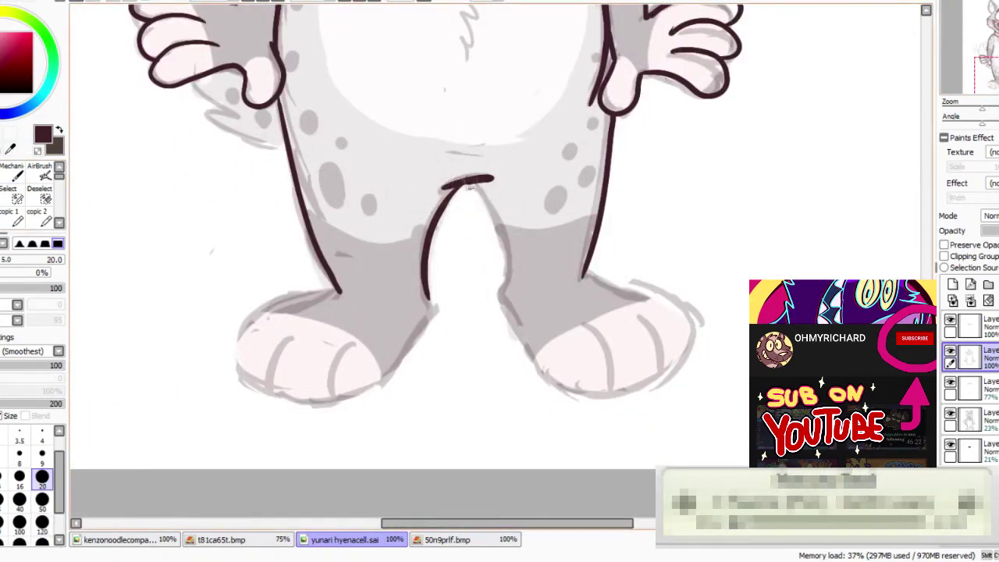
# Ink the inner contour of the other leg from the crotch down to the ankle
pyautogui.moveTo(474, 185); pyautogui.dragTo(505, 282)
pyautogui.hotkey('ctrl', 'z')
pyautogui.moveTo(475, 185)
pyautogui.mouseDown()
pyautogui.moveTo(504, 290)
pyautogui.moveTo(519, 217)
pyautogui.mouseUp()
pyautogui.moveTo(375, 223)
pyautogui.mouseDown()
pyautogui.moveTo(281, 254)
pyautogui.moveTo(430, 320)
pyautogui.moveTo(343, 221)
pyautogui.moveTo(270, 296)
pyautogui.moveTo(414, 311)
pyautogui.mouseUp()
pyautogui.hotkey('ctrl', 'z')
pyautogui.hotkey('ctrl', 'z')
# Ink the outline of the foot below that leg, redoing the strokes around the toes and sole
pyautogui.moveTo(617, 207); pyautogui.dragTo(728, 254)
pyautogui.click(78, 3)
pyautogui.moveTo(540, 215)
pyautogui.mouseDown()
pyautogui.moveTo(600, 320)
pyautogui.moveTo(676, 320)
pyautogui.mouseUp()
pyautogui.click(78, 3)
pyautogui.moveTo(598, 318); pyautogui.dragTo(716, 287)
pyautogui.click(78, 3)
pyautogui.moveTo(598, 318); pyautogui.dragTo(661, 326)
pyautogui.click(78, 3)
pyautogui.moveTo(601, 318); pyautogui.dragTo(728, 256)
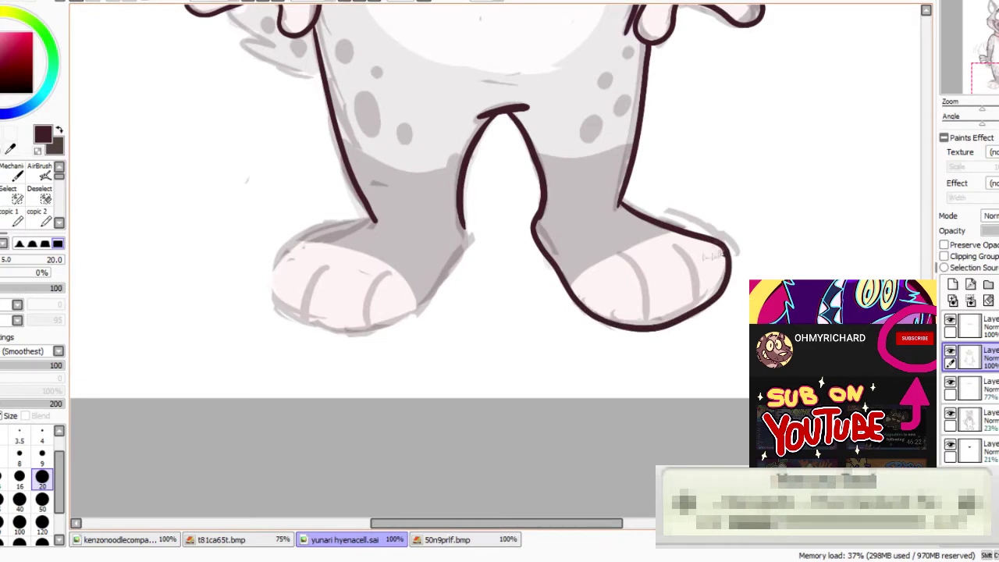
# Ink the outline of the other foot from the outer ankle around the toes to the inner ankle
pyautogui.moveTo(374, 221)
pyautogui.mouseDown()
pyautogui.moveTo(327, 227)
pyautogui.moveTo(365, 223)
pyautogui.moveTo(267, 283)
pyautogui.moveTo(367, 319)
pyautogui.mouseUp()
pyautogui.hotkey('ctrl', 'z')
pyautogui.click(83, 2)
pyautogui.moveTo(375, 221); pyautogui.dragTo(273, 292)
pyautogui.click(82, 3)
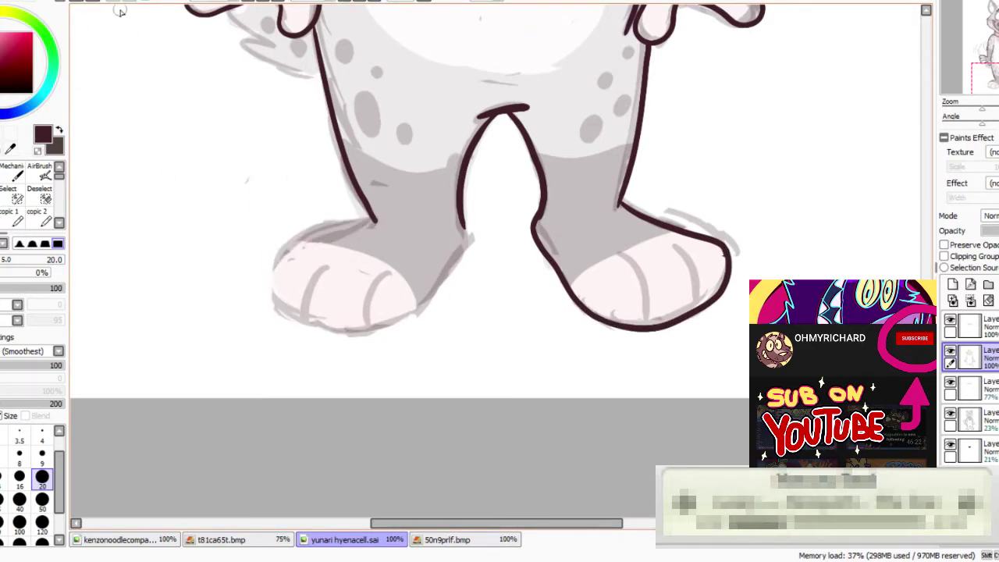
pyautogui.moveTo(372, 219)
pyautogui.mouseDown()
pyautogui.moveTo(278, 308)
pyautogui.moveTo(467, 253)
pyautogui.moveTo(462, 217)
pyautogui.mouseUp()
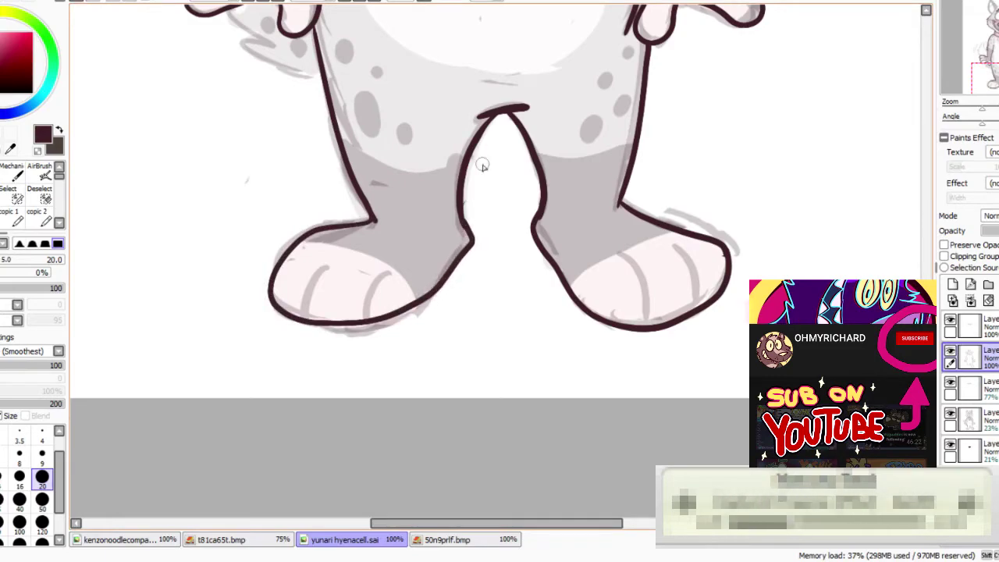
# Draw two curved toe lines on each foot
pyautogui.moveTo(615, 259); pyautogui.dragTo(660, 327)
pyautogui.moveTo(655, 244); pyautogui.dragTo(697, 284)
pyautogui.moveTo(379, 269); pyautogui.dragTo(350, 321)
pyautogui.moveTo(335, 253); pyautogui.dragTo(304, 318)
# Ink the curved tail with its pointed tip and jagged fur tufts behind the hand
pyautogui.moveTo(998, 69); pyautogui.dragTo(994, 62)
pyautogui.click(989, 327)
pyautogui.moveTo(475, 350); pyautogui.dragTo(423, 339)
pyautogui.moveTo(423, 339); pyautogui.dragTo(453, 341)
pyautogui.moveTo(436, 336)
pyautogui.mouseDown()
pyautogui.moveTo(386, 306)
pyautogui.moveTo(428, 315)
pyautogui.mouseUp()
pyautogui.moveTo(405, 306); pyautogui.dragTo(375, 281)
pyautogui.moveTo(413, 240); pyautogui.dragTo(476, 400)
pyautogui.moveTo(386, 348); pyautogui.dragTo(369, 317)
pyautogui.moveTo(369, 317)
pyautogui.mouseDown()
pyautogui.moveTo(392, 331)
pyautogui.moveTo(355, 266)
pyautogui.moveTo(441, 234)
pyautogui.moveTo(471, 291)
pyautogui.mouseUp()
pyautogui.moveTo(437, 234)
pyautogui.mouseDown()
pyautogui.moveTo(466, 276)
pyautogui.moveTo(444, 239)
pyautogui.moveTo(481, 298)
pyautogui.mouseUp()
pyautogui.hotkey('ctrl', 'z')
pyautogui.press('e')
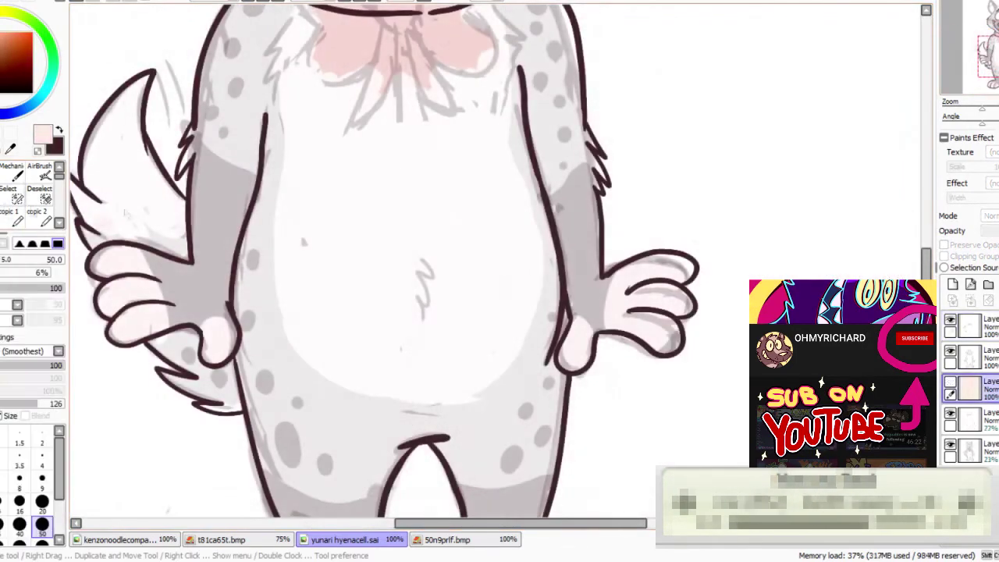
# Remove the inked outer line, fur tufts and hand of the hyena's right-hand arm from the line art
pyautogui.click(555, 357)
pyautogui.click(985, 357)
pyautogui.moveTo(485, 295)
pyautogui.mouseDown()
pyautogui.moveTo(566, 366)
pyautogui.moveTo(582, 355)
pyautogui.moveTo(574, 313)
pyautogui.moveTo(561, 351)
pyautogui.mouseUp()
pyautogui.moveTo(602, 103); pyautogui.dragTo(523, 191)
pyautogui.moveTo(434, 75)
pyautogui.mouseDown()
pyautogui.moveTo(461, 82)
pyautogui.moveTo(512, 234)
pyautogui.moveTo(523, 379)
pyautogui.moveTo(566, 437)
pyautogui.moveTo(584, 445)
pyautogui.moveTo(606, 398)
pyautogui.moveTo(540, 355)
pyautogui.moveTo(612, 378)
pyautogui.mouseUp()
pyautogui.moveTo(538, 273); pyautogui.dragTo(521, 234)
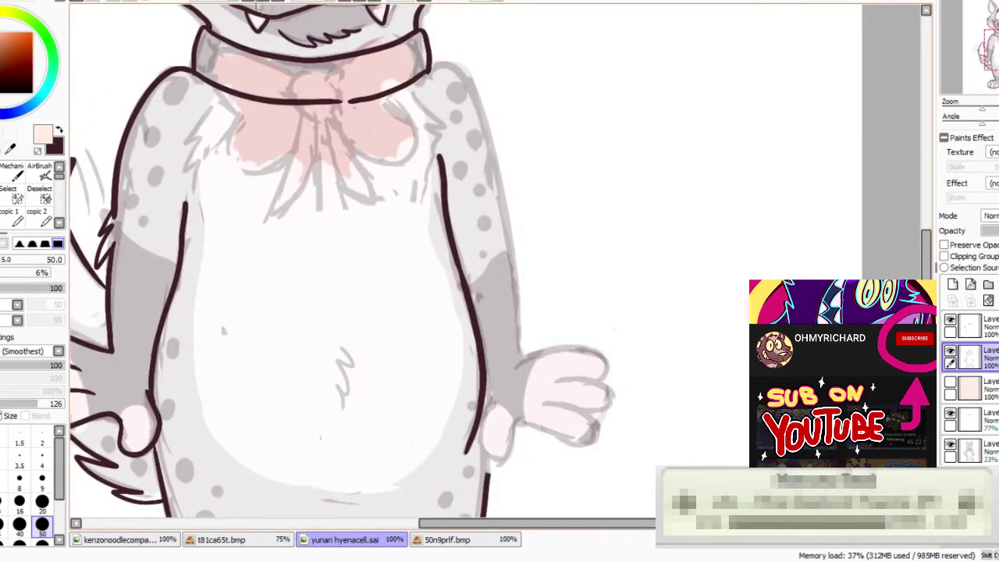
# Select the left-hand arm's shading, copy and paste it as a new layer, and place it mirrored over the opposite arm
pyautogui.scroll(-1, 616, 293)
pyautogui.click(968, 451)
pyautogui.click(950, 445)
pyautogui.click(950, 445)
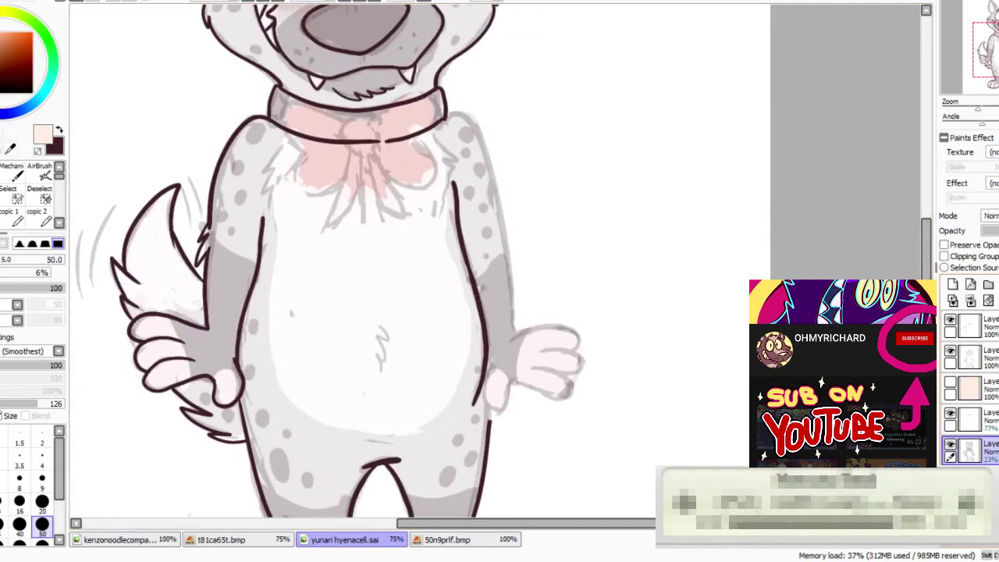
pyautogui.scroll(-2, 968, 421)
pyautogui.click(970, 474)
pyautogui.moveTo(234, 119)
pyautogui.mouseDown()
pyautogui.moveTo(195, 242)
pyautogui.moveTo(197, 278)
pyautogui.mouseUp()
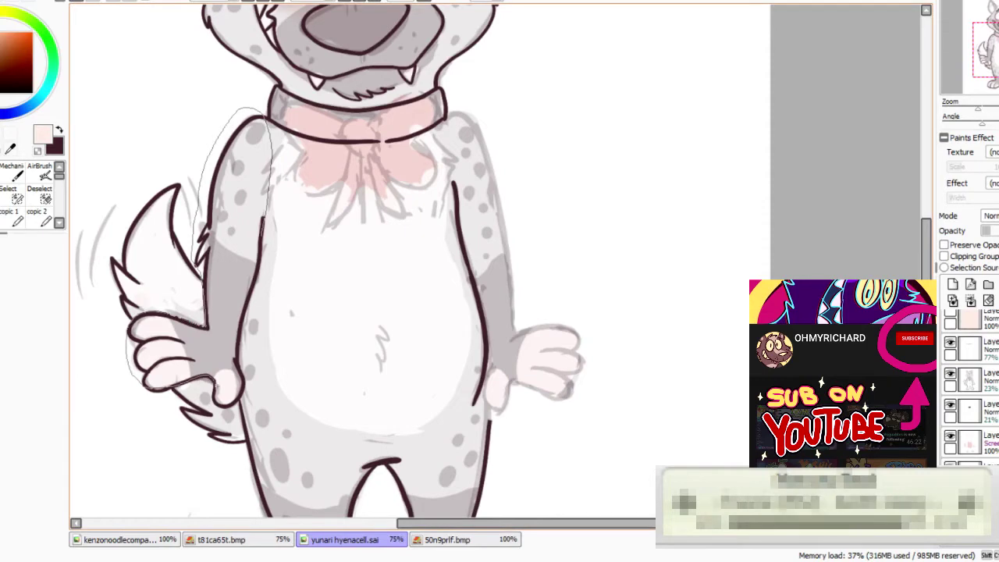
pyautogui.moveTo(265, 250); pyautogui.dragTo(273, 231)
pyautogui.hotkey('ctrl', 'c')
pyautogui.hotkey('ctrl', 'v')
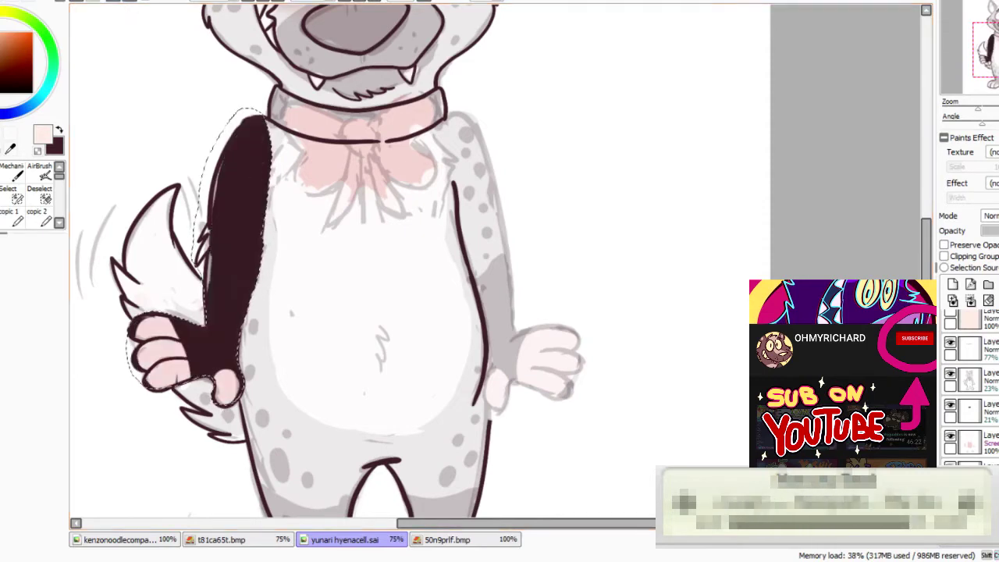
pyautogui.click(121, 236)
pyautogui.moveTo(167, 266); pyautogui.dragTo(494, 270)
pyautogui.hotkey('ctrl', 'd')
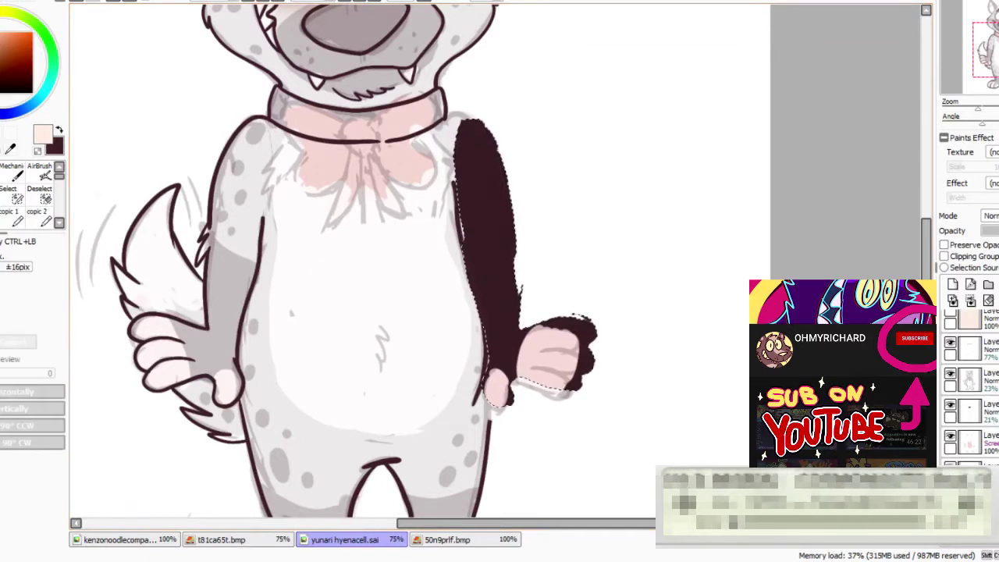
# Set the pasted arm shading layer to 35% opacity and move it above the pink Screen layer
pyautogui.moveTo(998, 231); pyautogui.dragTo(994, 231)
pyautogui.moveTo(976, 472); pyautogui.dragTo(976, 427)
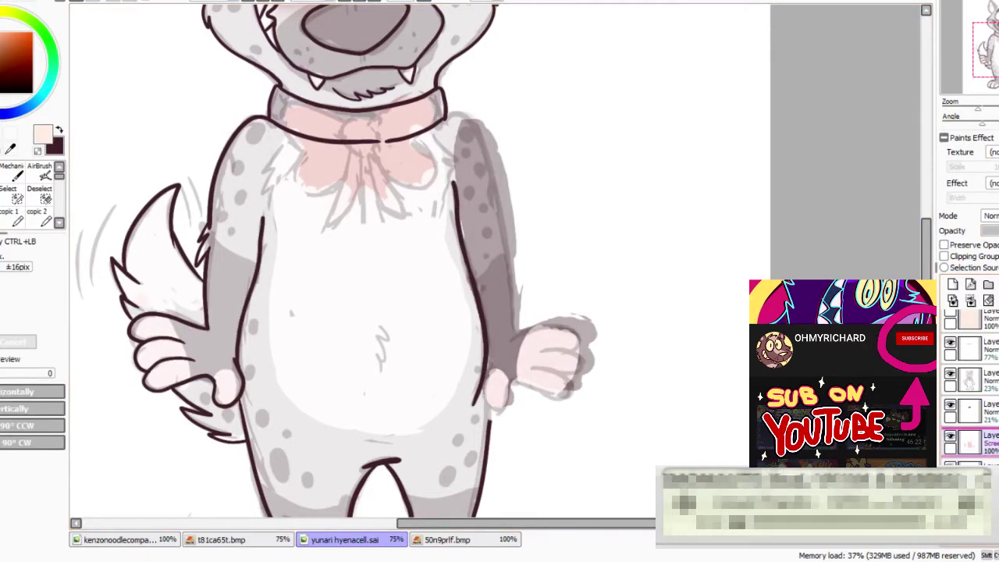
# Erase the old arm and hand sketch lines over the mirrored shading on the sketch layer
pyautogui.click(971, 382)
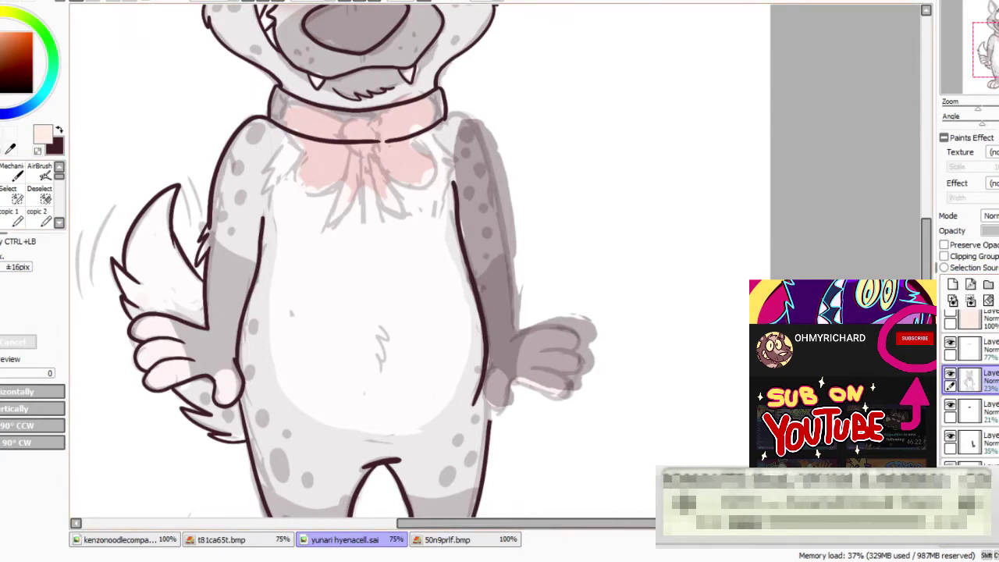
pyautogui.press('e')
pyautogui.moveTo(460, 117)
pyautogui.mouseDown()
pyautogui.moveTo(483, 92)
pyautogui.moveTo(505, 160)
pyautogui.moveTo(496, 187)
pyautogui.moveTo(504, 414)
pyautogui.moveTo(497, 382)
pyautogui.moveTo(524, 405)
pyautogui.moveTo(567, 359)
pyautogui.moveTo(573, 404)
pyautogui.mouseUp()
pyautogui.click(2, 178)
pyautogui.scroll(1, 494, 261)
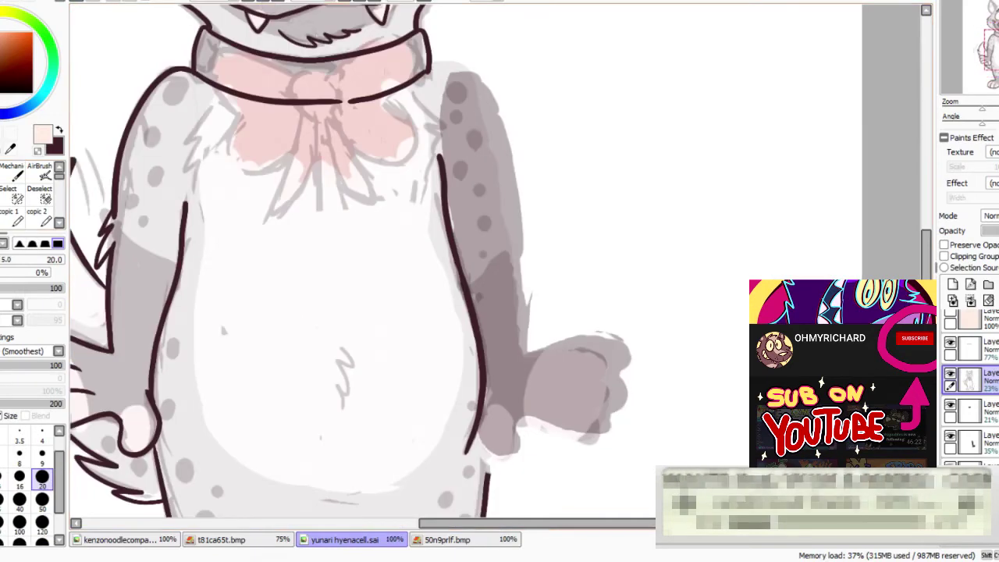
# Sketch a new outer arm line from the shoulder down along the mirrored shading and set the sketch layer's opacity to 65%
pyautogui.press('x')
pyautogui.moveTo(437, 75); pyautogui.dragTo(493, 146)
pyautogui.click(77, 1)
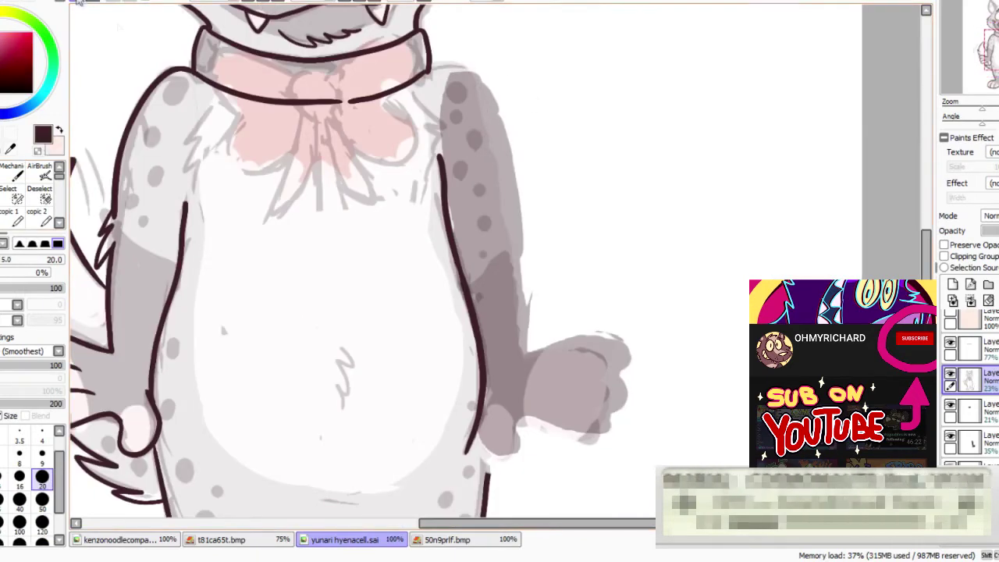
pyautogui.moveTo(434, 74)
pyautogui.mouseDown()
pyautogui.moveTo(485, 87)
pyautogui.moveTo(521, 238)
pyautogui.mouseUp()
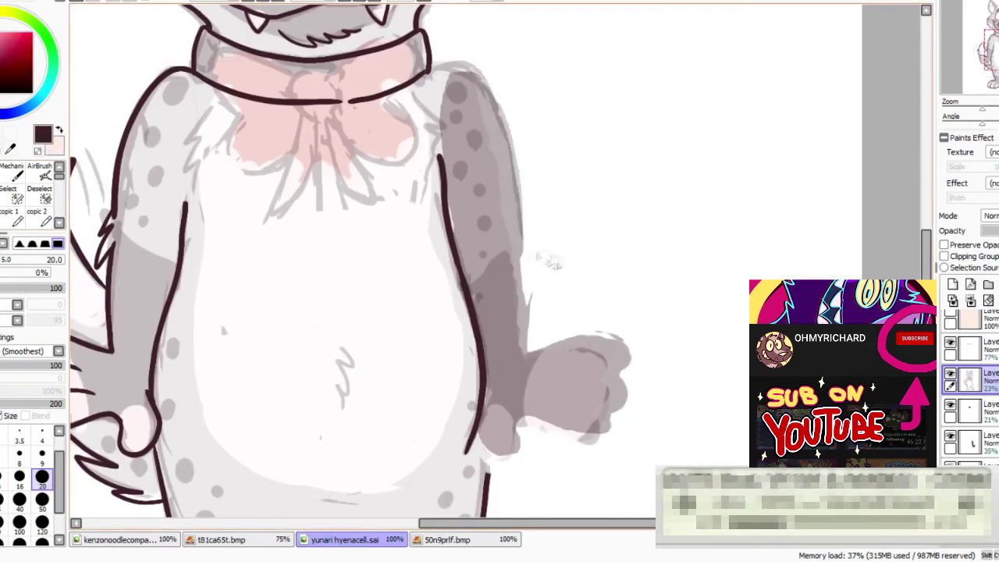
pyautogui.click(996, 231)
# Sketch the forearm edge and the hand with its fingers and thumb over the mirrored shading
pyautogui.moveTo(530, 353)
pyautogui.mouseDown()
pyautogui.moveTo(525, 242)
pyautogui.moveTo(511, 209)
pyautogui.moveTo(538, 248)
pyautogui.mouseUp()
pyautogui.moveTo(563, 329)
pyautogui.mouseDown()
pyautogui.moveTo(598, 204)
pyautogui.moveTo(652, 223)
pyautogui.mouseUp()
pyautogui.click(78, 1)
pyautogui.moveTo(564, 228)
pyautogui.mouseDown()
pyautogui.moveTo(601, 213)
pyautogui.moveTo(653, 225)
pyautogui.mouseUp()
pyautogui.moveTo(590, 248); pyautogui.dragTo(662, 259)
pyautogui.moveTo(587, 270); pyautogui.dragTo(640, 285)
pyautogui.moveTo(554, 296)
pyautogui.mouseDown()
pyautogui.moveTo(636, 322)
pyautogui.moveTo(660, 257)
pyautogui.mouseUp()
pyautogui.moveTo(640, 252); pyautogui.dragTo(646, 223)
pyautogui.moveTo(525, 313); pyautogui.dragTo(555, 329)
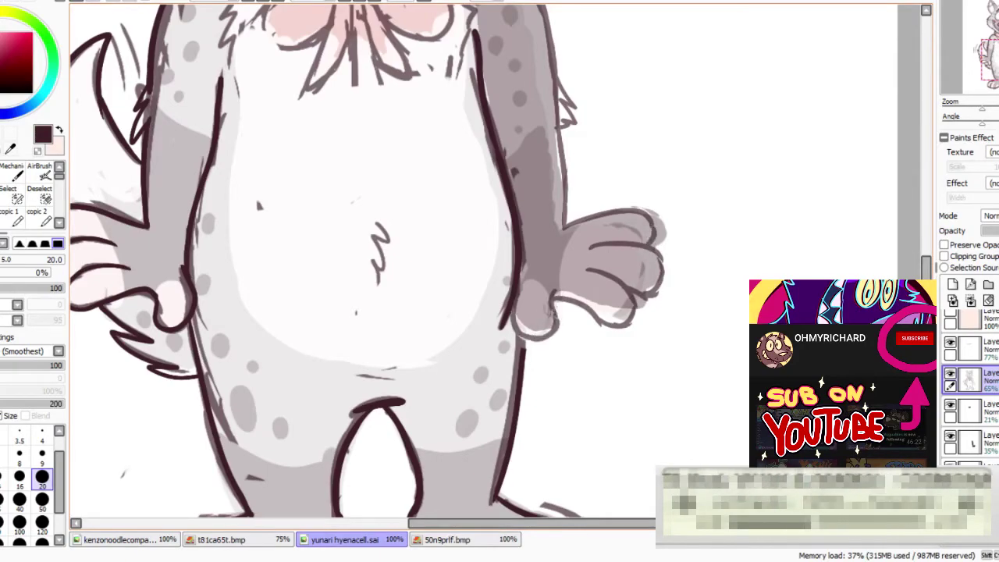
# Rework the sketch strokes of the right-hand wrist, fingers and thumb, undoing the unsuitable ones
pyautogui.moveTo(997, 59)
pyautogui.mouseDown()
pyautogui.moveTo(994, 25)
pyautogui.moveTo(994, 53)
pyautogui.mouseUp()
pyautogui.click(2, 195)
pyautogui.moveTo(681, 384)
pyautogui.mouseDown()
pyautogui.moveTo(668, 399)
pyautogui.moveTo(740, 375)
pyautogui.moveTo(712, 301)
pyautogui.moveTo(705, 313)
pyautogui.mouseUp()
pyautogui.click(3, 178)
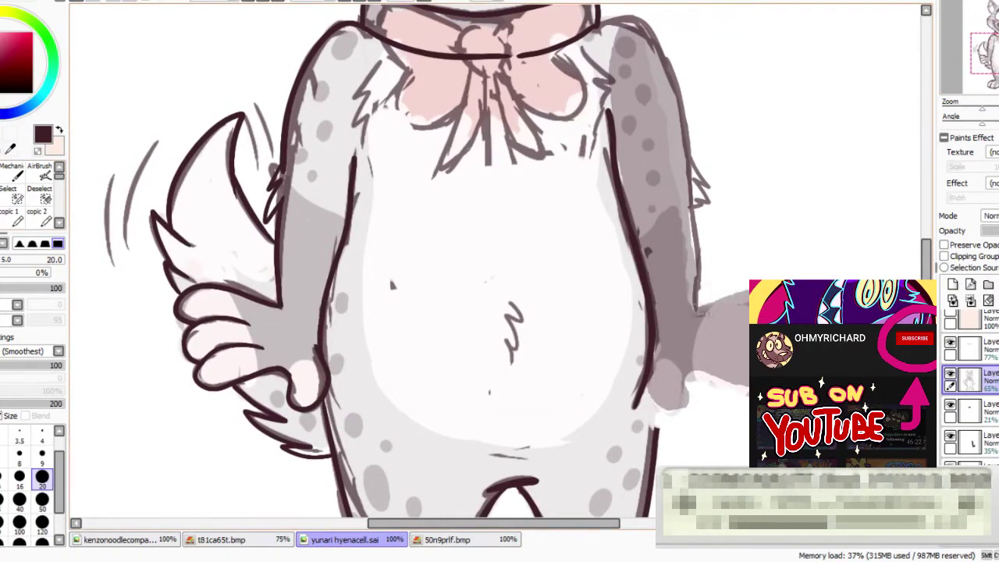
pyautogui.moveTo(746, 394)
pyautogui.mouseDown()
pyautogui.moveTo(688, 367)
pyautogui.moveTo(714, 369)
pyautogui.mouseUp()
pyautogui.click(79, 2)
pyautogui.moveTo(653, 381); pyautogui.dragTo(710, 378)
pyautogui.click(81, 2)
pyautogui.click(81, 1)
pyautogui.click(80, 2)
pyautogui.click(81, 2)
pyautogui.click(80, 2)
pyautogui.click(80, 1)
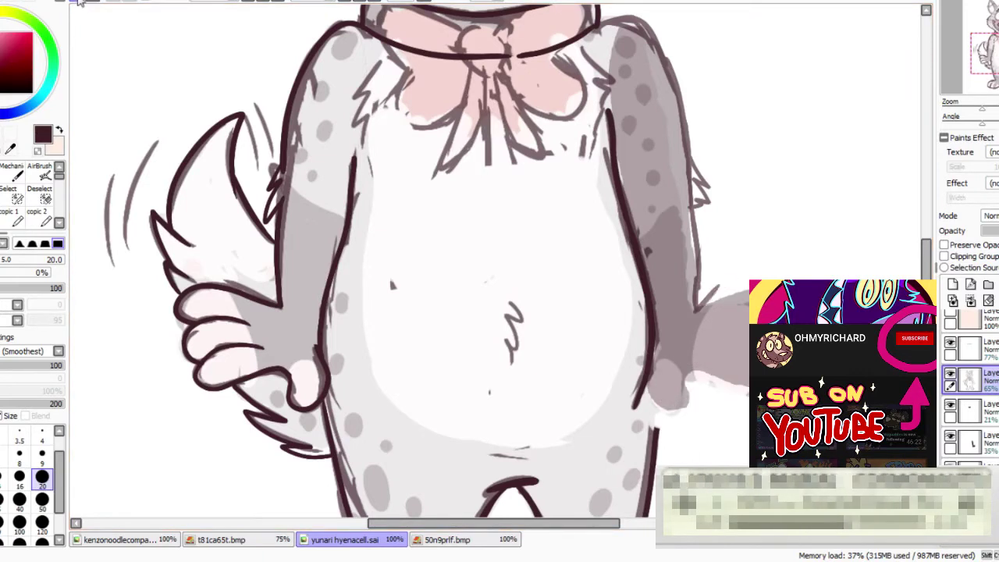
pyautogui.click(80, 1)
pyautogui.click(81, 1)
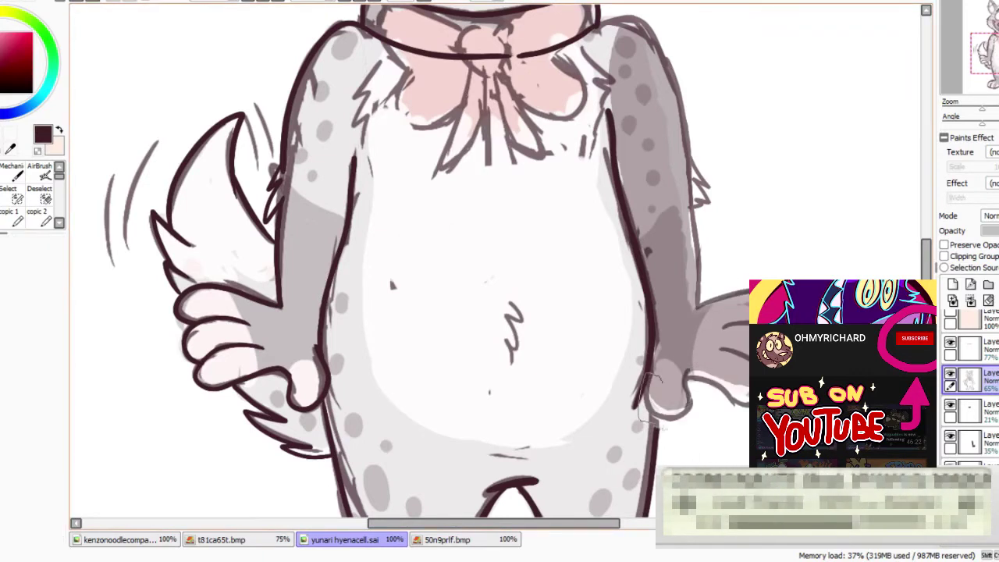
# Select the sketched hand, adjust its placement at the wrist, and clear the selection
pyautogui.moveTo(743, 278); pyautogui.dragTo(685, 290)
pyautogui.moveTo(708, 362); pyautogui.dragTo(705, 355)
pyautogui.hotkey('ctrl', 'd')
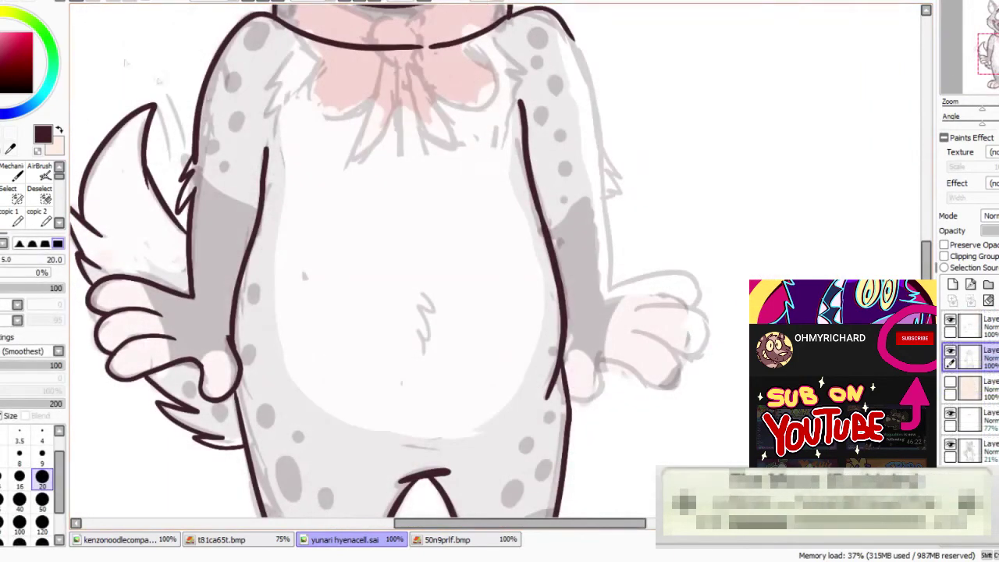
# Ink the right-hand arm's outer line with its fur tufts and the outline of the hand's fingers and thumb
pyautogui.moveTo(512, 9)
pyautogui.mouseDown()
pyautogui.moveTo(595, 131)
pyautogui.moveTo(613, 194)
pyautogui.moveTo(609, 289)
pyautogui.moveTo(564, 130)
pyautogui.mouseUp()
pyautogui.click(972, 326)
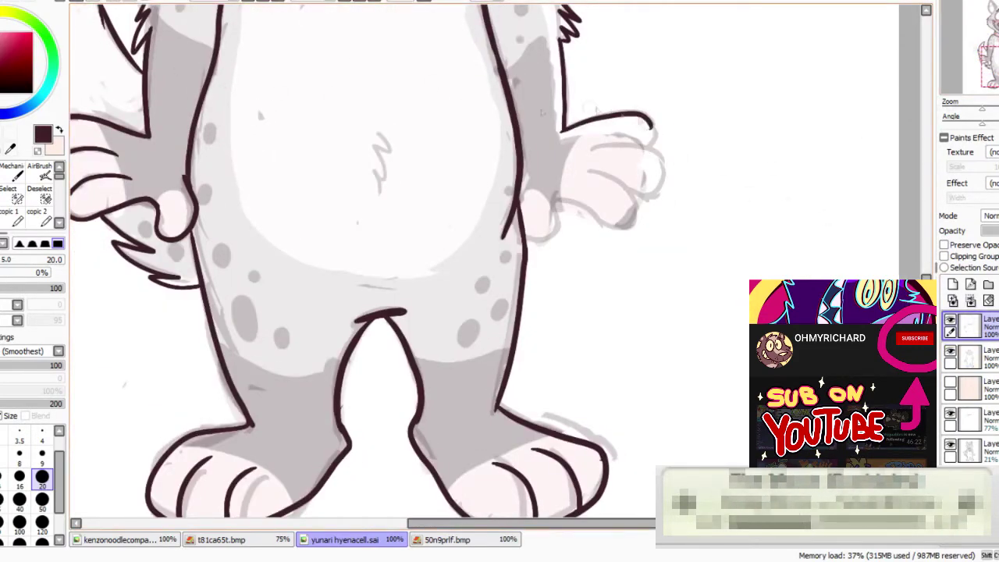
pyautogui.moveTo(563, 115)
pyautogui.mouseDown()
pyautogui.moveTo(565, 141)
pyautogui.moveTo(652, 128)
pyautogui.moveTo(651, 146)
pyautogui.mouseUp()
pyautogui.click(93, 3)
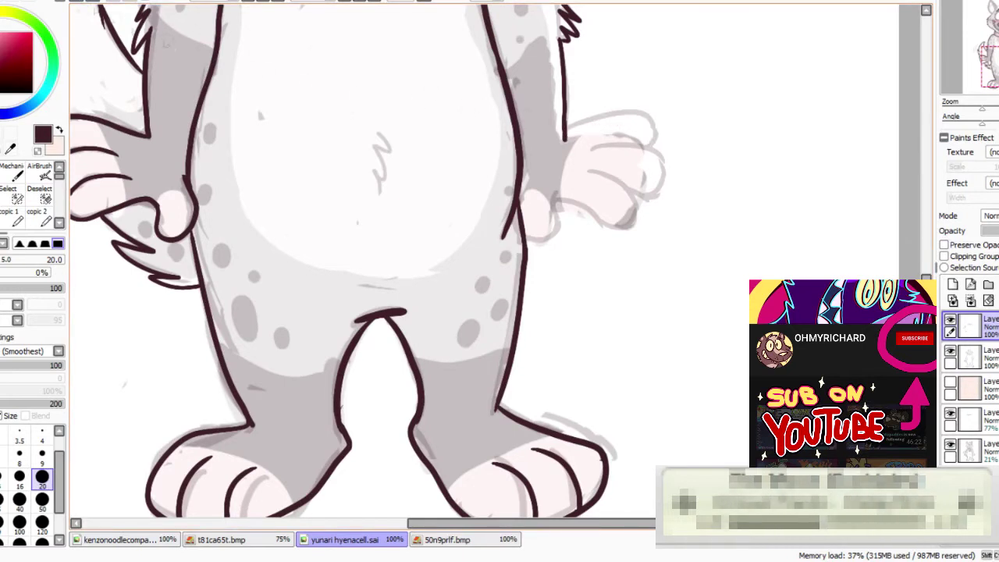
pyautogui.hotkey('ctrl', 'z')
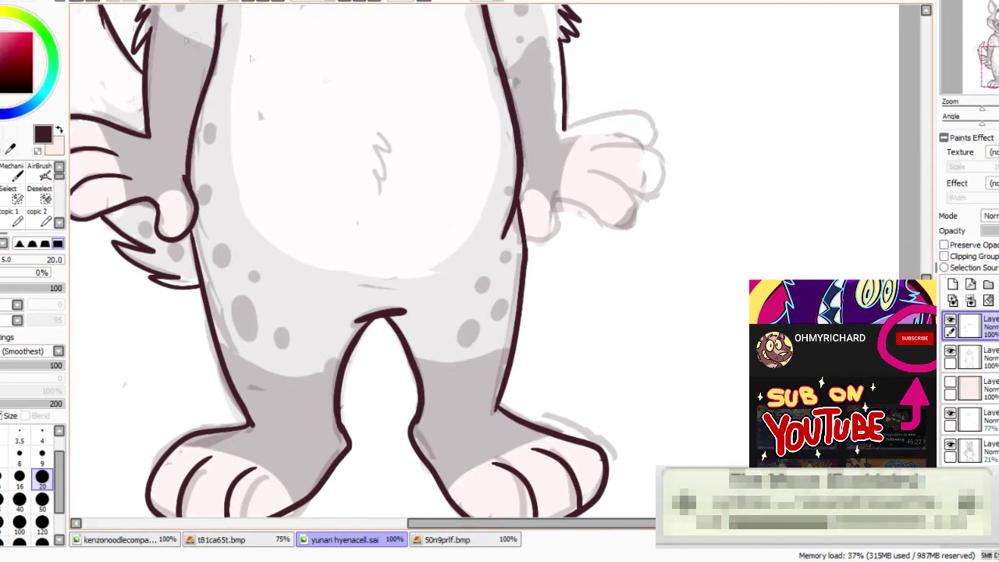
pyautogui.moveTo(564, 139)
pyautogui.mouseDown()
pyautogui.moveTo(633, 119)
pyautogui.moveTo(658, 155)
pyautogui.mouseUp()
pyautogui.moveTo(585, 155)
pyautogui.mouseDown()
pyautogui.moveTo(660, 150)
pyautogui.moveTo(646, 200)
pyautogui.mouseUp()
pyautogui.moveTo(581, 173)
pyautogui.mouseDown()
pyautogui.moveTo(646, 190)
pyautogui.moveTo(632, 228)
pyautogui.moveTo(559, 209)
pyautogui.mouseUp()
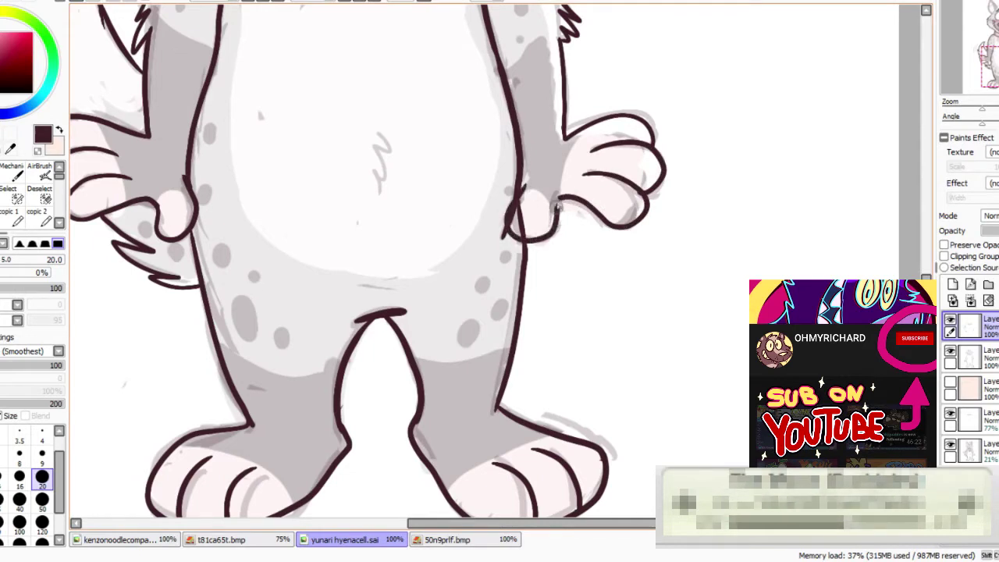
# Lower the hand's ink layer to 49% opacity and erase the body line that crosses the thumb on the body ink layer
pyautogui.click(998, 231)
pyautogui.click(981, 357)
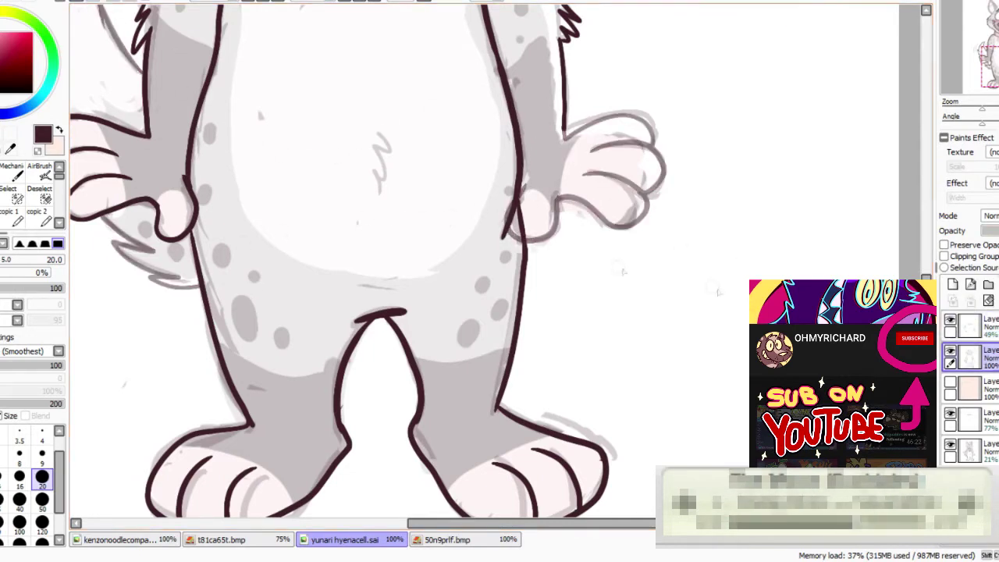
pyautogui.press('e')
pyautogui.moveTo(528, 206)
pyautogui.mouseDown()
pyautogui.moveTo(511, 219)
pyautogui.moveTo(526, 230)
pyautogui.mouseUp()
pyautogui.moveTo(811, 100); pyautogui.dragTo(998, 119)
pyautogui.moveTo(390, 187)
pyautogui.mouseDown()
pyautogui.moveTo(367, 212)
pyautogui.moveTo(359, 238)
pyautogui.moveTo(383, 224)
pyautogui.moveTo(368, 256)
pyautogui.moveTo(381, 198)
pyautogui.moveTo(388, 224)
pyautogui.moveTo(366, 257)
pyautogui.moveTo(383, 188)
pyautogui.mouseUp()
pyautogui.press('n')
pyautogui.hotkey('ctrl', 'z')
pyautogui.hotkey('ctrl', 'z')
pyautogui.press('e')
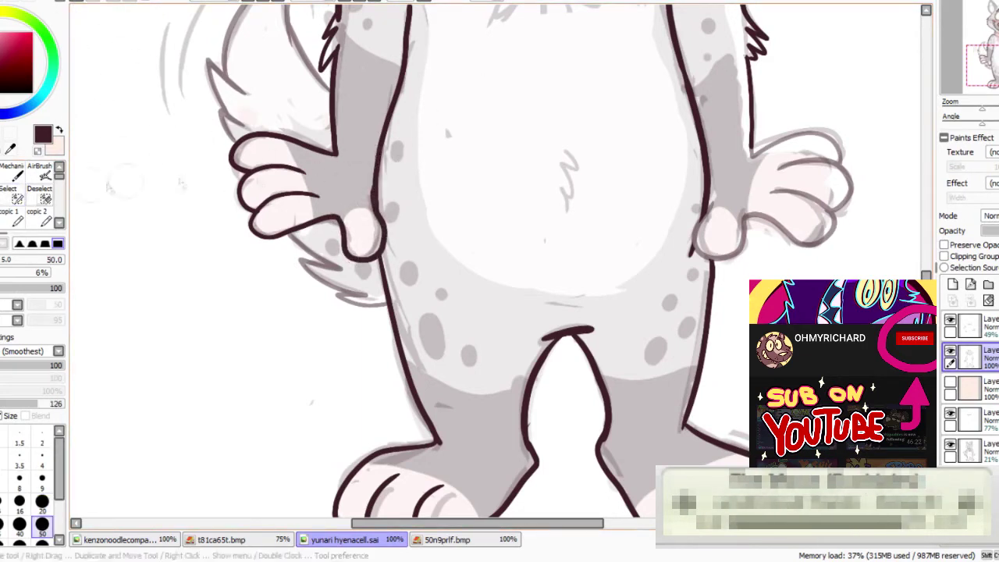
# Ink the top of the hair with its raised tuft and jagged side spikes, and clean up the stroke ends
pyautogui.scroll(10, 380, 203)
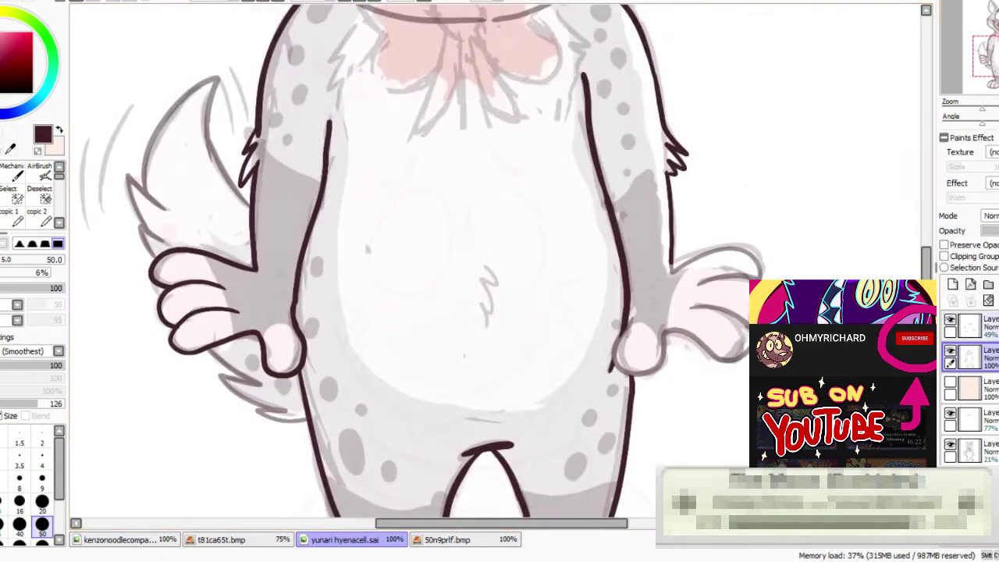
pyautogui.press('n')
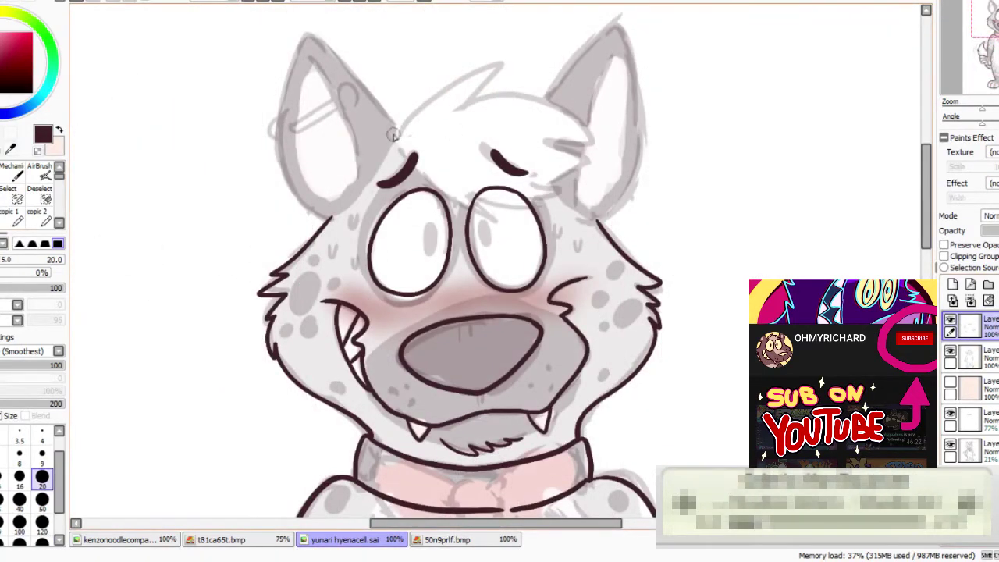
pyautogui.moveTo(394, 137); pyautogui.dragTo(501, 64)
pyautogui.moveTo(503, 65)
pyautogui.mouseDown()
pyautogui.moveTo(466, 108)
pyautogui.moveTo(593, 150)
pyautogui.moveTo(537, 173)
pyautogui.mouseUp()
pyautogui.moveTo(571, 181); pyautogui.dragTo(528, 191)
pyautogui.press('e')
pyautogui.moveTo(528, 140); pyautogui.dragTo(536, 135)
pyautogui.moveTo(524, 176); pyautogui.dragTo(527, 211)
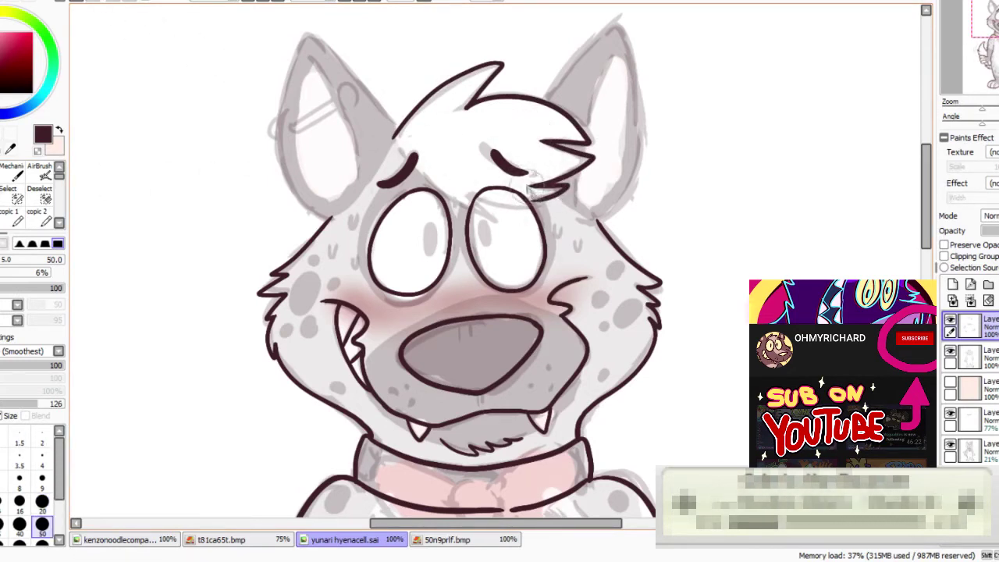
# Ink the lower edge of the fringe with its pointed lock hanging over the eye, and tidy the line ends
pyautogui.press('n')
pyautogui.moveTo(422, 174); pyautogui.dragTo(503, 221)
pyautogui.moveTo(504, 221)
pyautogui.mouseDown()
pyautogui.moveTo(467, 191)
pyautogui.moveTo(542, 203)
pyautogui.mouseUp()
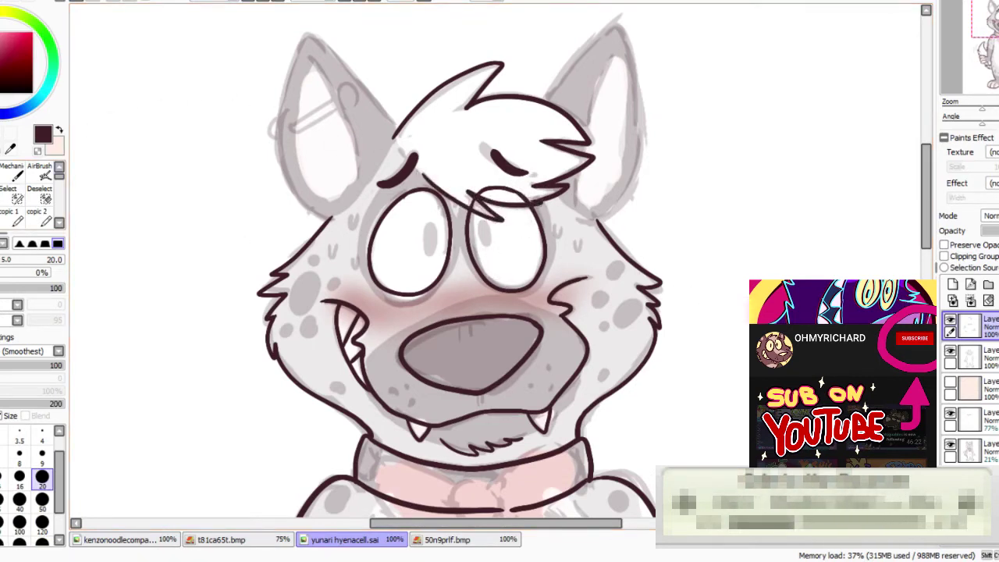
pyautogui.press('e')
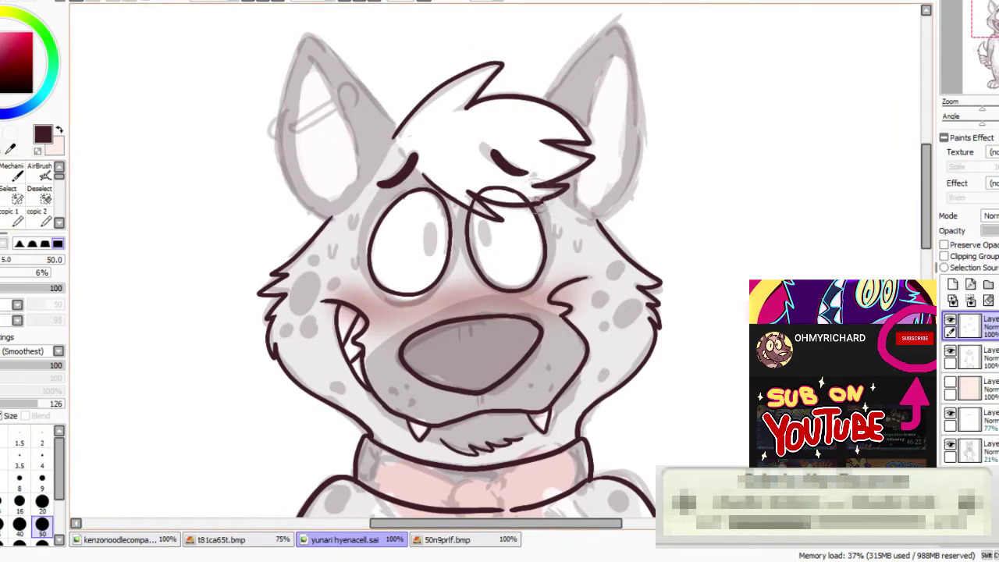
pyautogui.press('n')
# Ink solid dark oval pupils in both eyes
pyautogui.moveTo(990, 19); pyautogui.dragTo(989, 29)
pyautogui.click(950, 351)
pyautogui.click(950, 351)
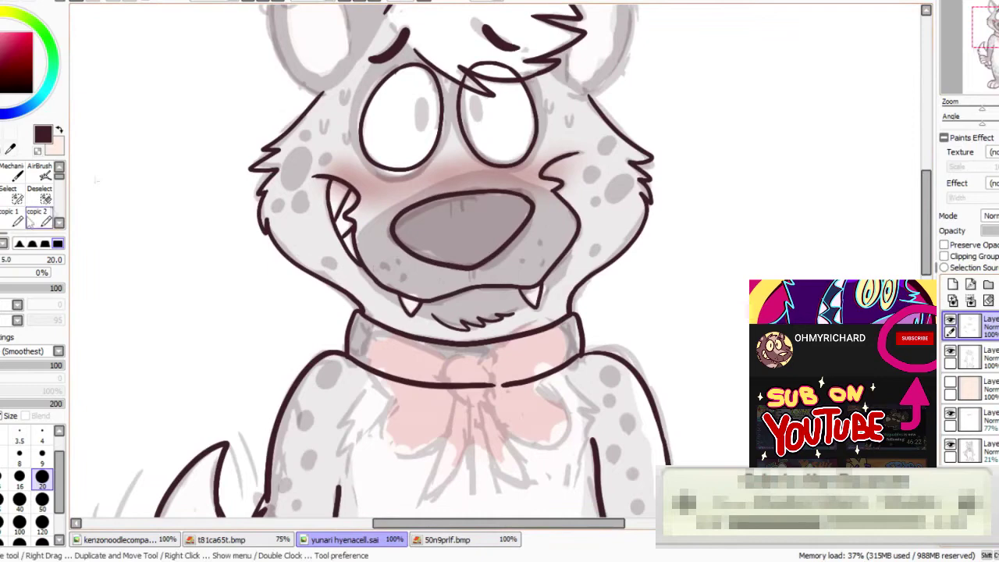
pyautogui.hotkey('ctrl', 'z')
pyautogui.moveTo(477, 98); pyautogui.dragTo(474, 106)
# Ink the left-hand ear's outline and inner edge, undoing and redrawing unsuitable strokes
pyautogui.moveTo(990, 60); pyautogui.dragTo(986, 50)
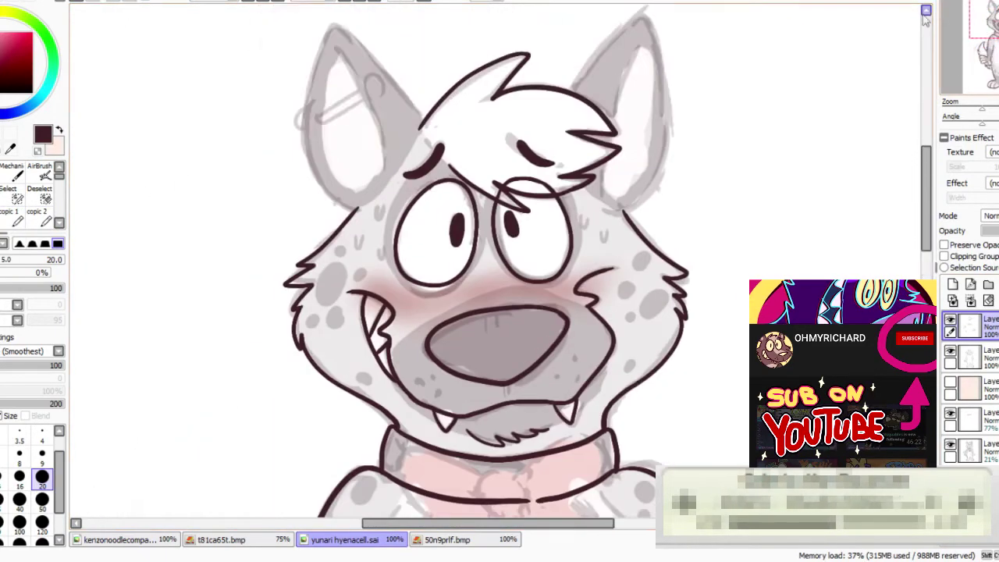
pyautogui.moveTo(405, 100)
pyautogui.mouseDown()
pyautogui.moveTo(341, 27)
pyautogui.moveTo(315, 92)
pyautogui.moveTo(321, 181)
pyautogui.mouseUp()
pyautogui.hotkey('ctrl', 'z')
pyautogui.moveTo(427, 119)
pyautogui.mouseDown()
pyautogui.moveTo(321, 23)
pyautogui.moveTo(312, 205)
pyautogui.moveTo(421, 113)
pyautogui.moveTo(328, 27)
pyautogui.moveTo(306, 168)
pyautogui.moveTo(361, 213)
pyautogui.mouseUp()
pyautogui.hotkey('ctrl', 'z')
pyautogui.moveTo(384, 175)
pyautogui.mouseDown()
pyautogui.moveTo(384, 136)
pyautogui.moveTo(366, 92)
pyautogui.mouseUp()
pyautogui.hotkey('ctrl', 'z')
pyautogui.moveTo(334, 48)
pyautogui.mouseDown()
pyautogui.moveTo(381, 171)
pyautogui.moveTo(378, 117)
pyautogui.moveTo(386, 182)
pyautogui.mouseUp()
pyautogui.hotkey('ctrl', 'z')
pyautogui.hotkey('ctrl', 'z')
# Ink the right-hand ear's outline from the hair over the tip to the base, undoing and redrawing unsuitable strokes
pyautogui.moveTo(585, 86)
pyautogui.mouseDown()
pyautogui.moveTo(443, 94)
pyautogui.moveTo(484, 28)
pyautogui.mouseUp()
pyautogui.hotkey('ctrl', 'z')
pyautogui.hotkey('ctrl', 'z')
pyautogui.moveTo(423, 97)
pyautogui.mouseDown()
pyautogui.moveTo(479, 41)
pyautogui.moveTo(529, 162)
pyautogui.mouseUp()
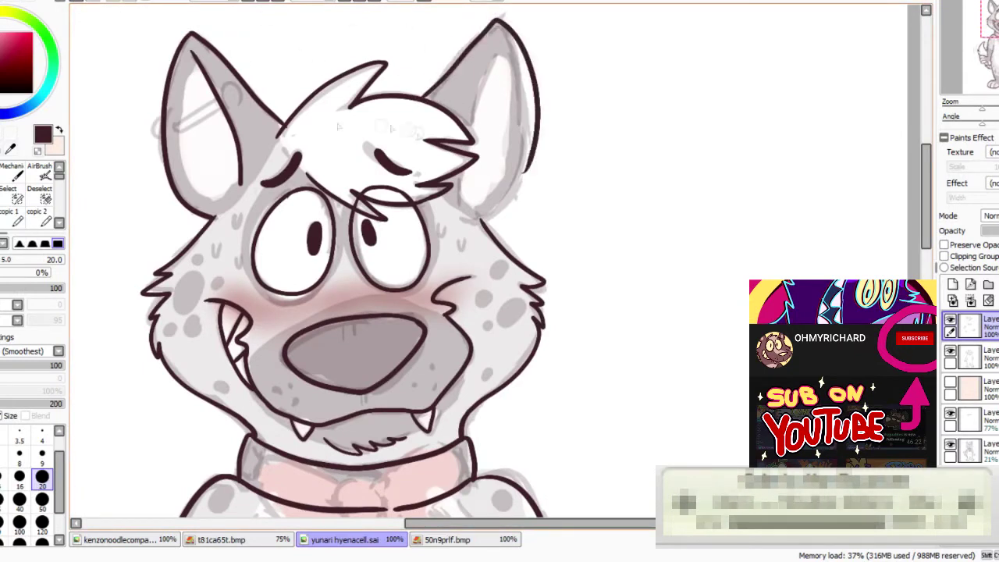
pyautogui.hotkey('ctrl', 'z')
pyautogui.moveTo(478, 221)
pyautogui.mouseDown()
pyautogui.moveTo(513, 180)
pyautogui.moveTo(527, 99)
pyautogui.moveTo(493, 19)
pyautogui.mouseUp()
pyautogui.hotkey('ctrl', 'z')
pyautogui.moveTo(422, 97); pyautogui.dragTo(493, 17)
# Erase and touch up the tip of the right-hand ear so the outline comes to a clean point
pyautogui.press('e')
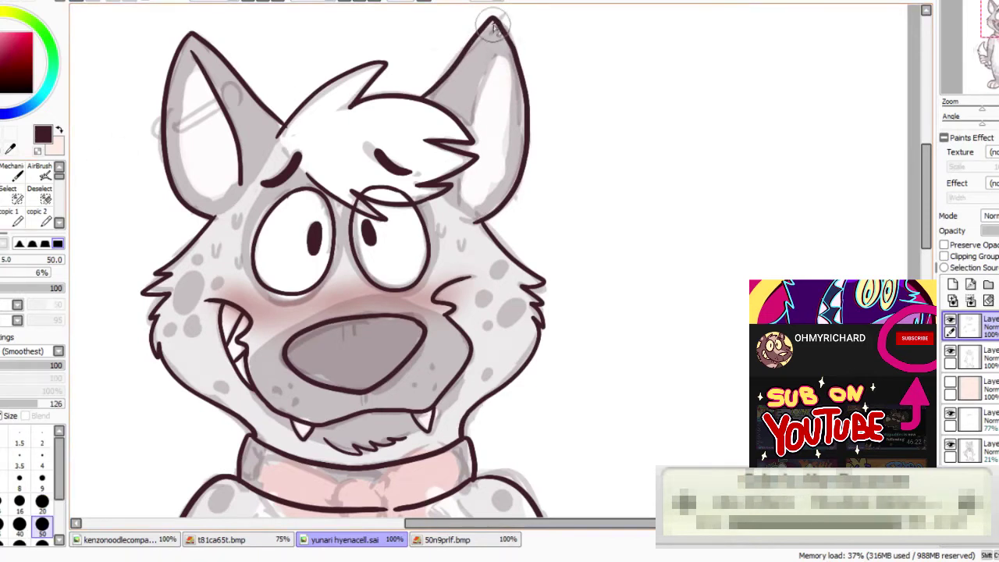
pyautogui.click(3, 178)
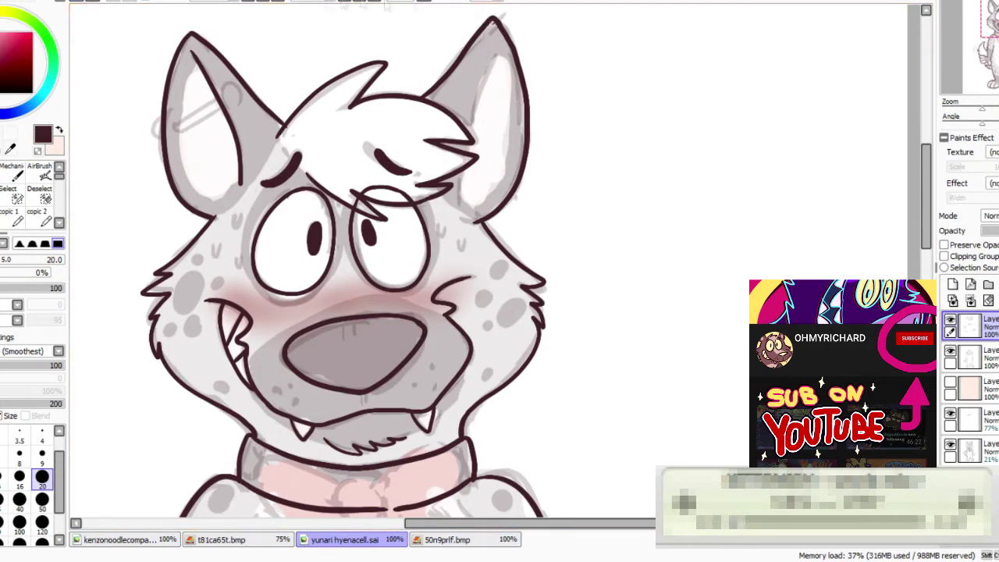
pyautogui.click(3, 177)
pyautogui.moveTo(497, 35); pyautogui.dragTo(491, 19)
pyautogui.click(3, 178)
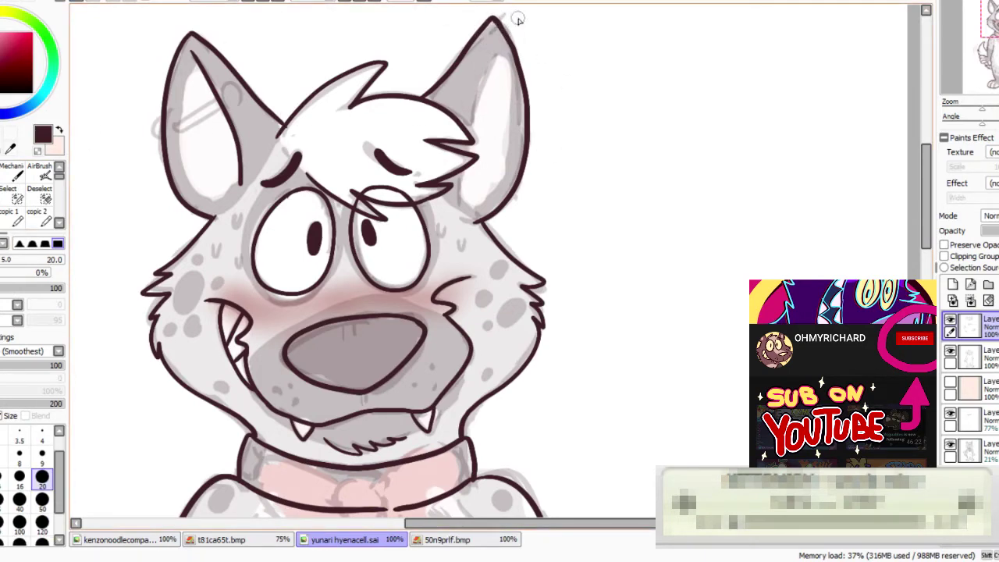
# Ink the short vertical line under the nose and the whisker dots on the muzzle
pyautogui.moveTo(986, 53); pyautogui.dragTo(927, 87)
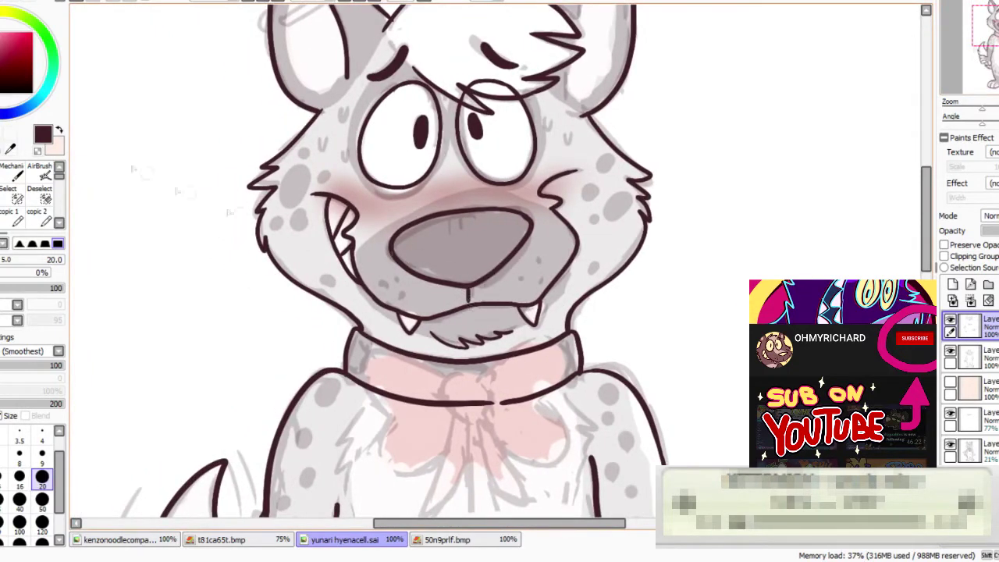
pyautogui.click(523, 279)
pyautogui.click(539, 261)
pyautogui.click(535, 272)
pyautogui.click(543, 280)
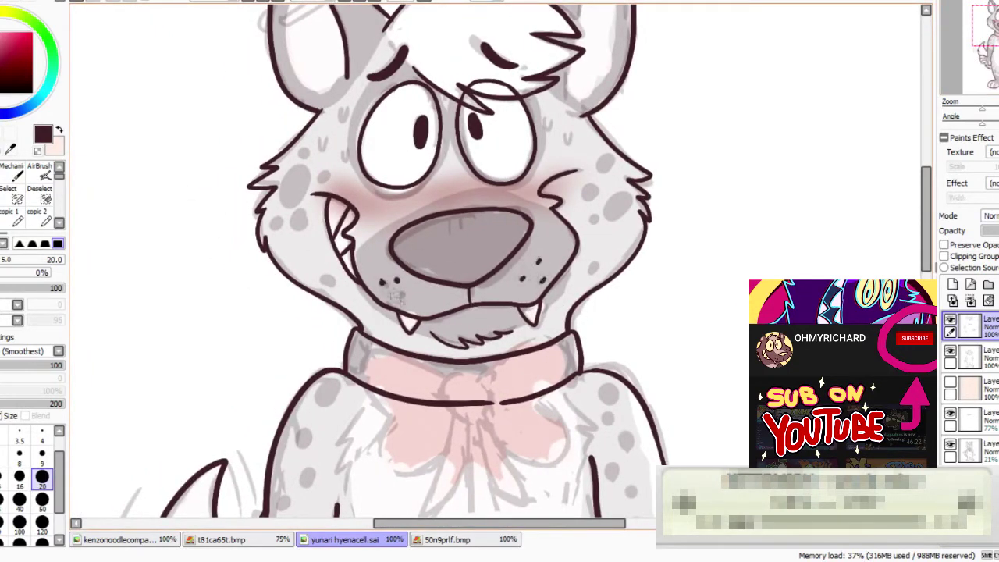
# Draw short whisker strokes across both edges of the muzzle
pyautogui.moveTo(554, 264); pyautogui.dragTo(582, 271)
pyautogui.moveTo(382, 288); pyautogui.dragTo(354, 287)
pyautogui.moveTo(380, 298); pyautogui.dragTo(357, 306)
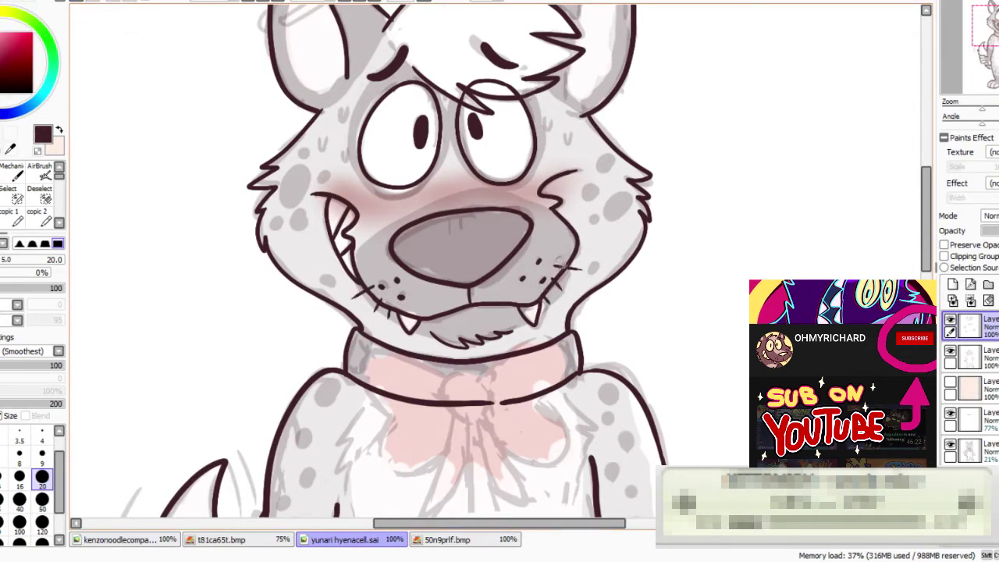
# On the lower line-art layer, ink the earring's straight bar and its round ends through the left-hand ear
pyautogui.moveTo(984, 30); pyautogui.dragTo(979, 69)
pyautogui.moveTo(538, 189); pyautogui.dragTo(551, 218)
pyautogui.moveTo(550, 210); pyautogui.dragTo(536, 244)
pyautogui.moveTo(979, 77); pyautogui.dragTo(978, 30)
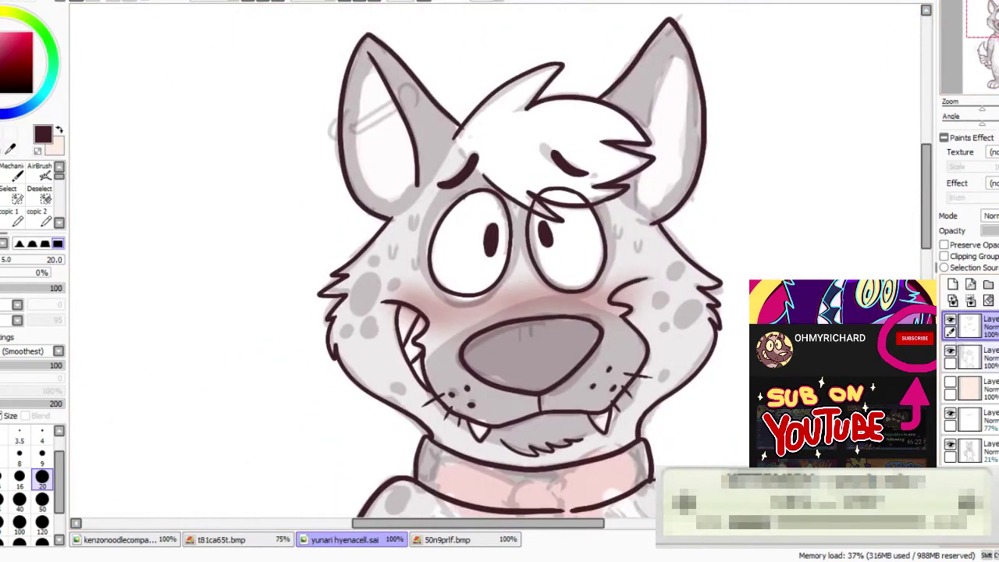
pyautogui.click(967, 358)
pyautogui.moveTo(404, 91); pyautogui.dragTo(402, 93)
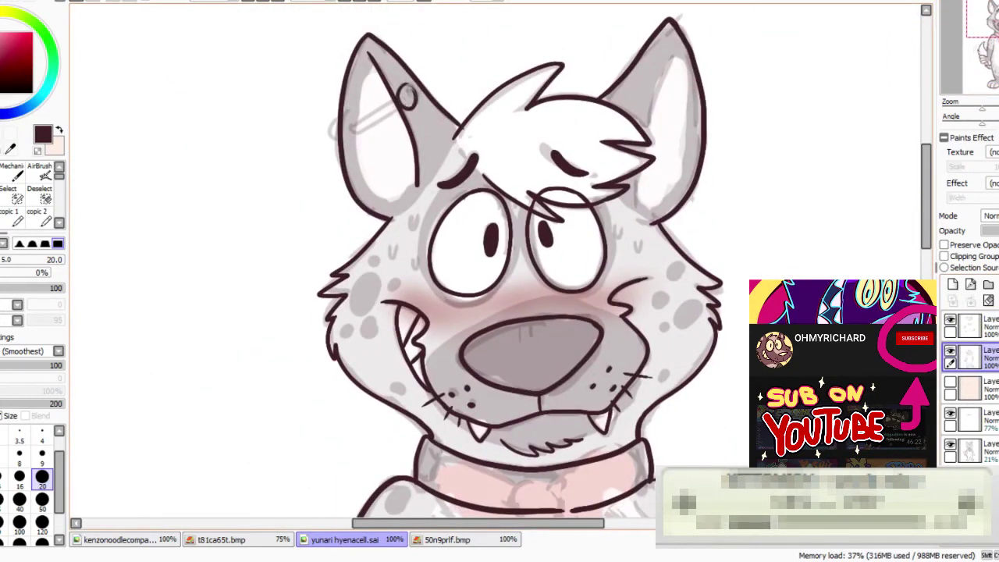
pyautogui.moveTo(343, 128); pyautogui.dragTo(398, 101)
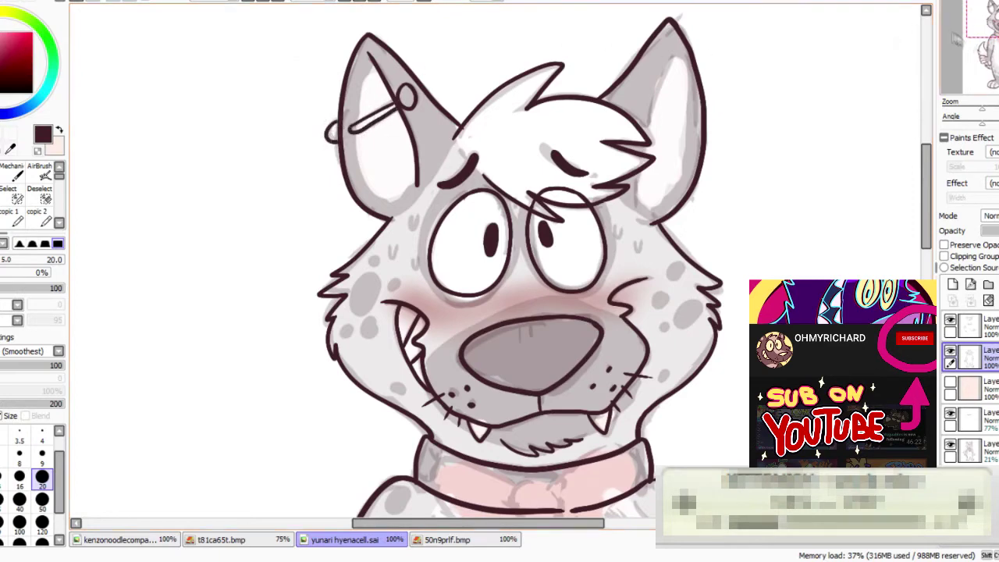
# Ink small sweat drops beside both eyes and jagged fur tufts inside both shoulders
pyautogui.moveTo(992, 25); pyautogui.dragTo(993, 33)
pyautogui.moveTo(401, 130); pyautogui.dragTo(409, 129)
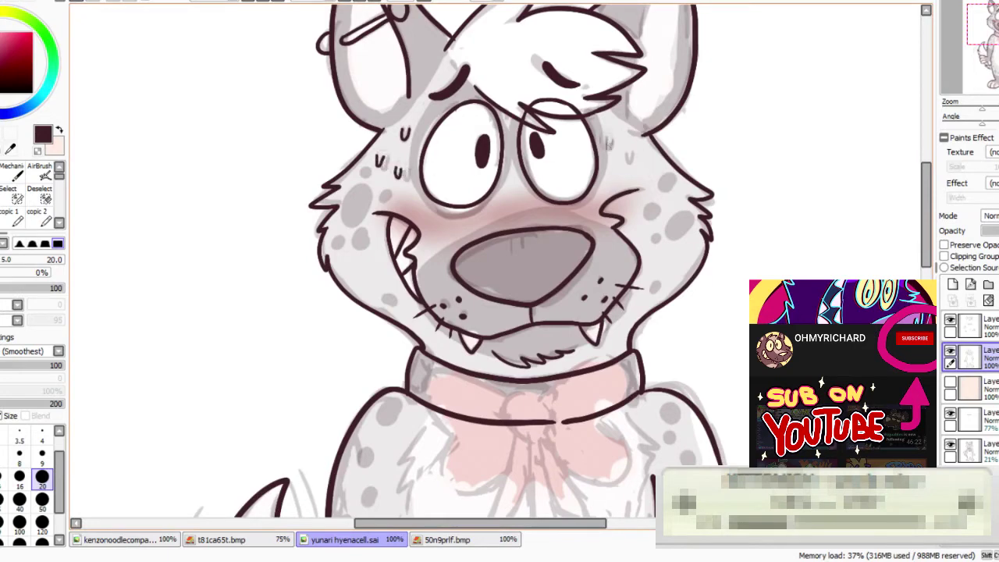
pyautogui.moveTo(992, 24); pyautogui.dragTo(994, 50)
pyautogui.moveTo(400, 107); pyautogui.dragTo(395, 200)
pyautogui.moveTo(602, 99); pyautogui.dragTo(612, 195)
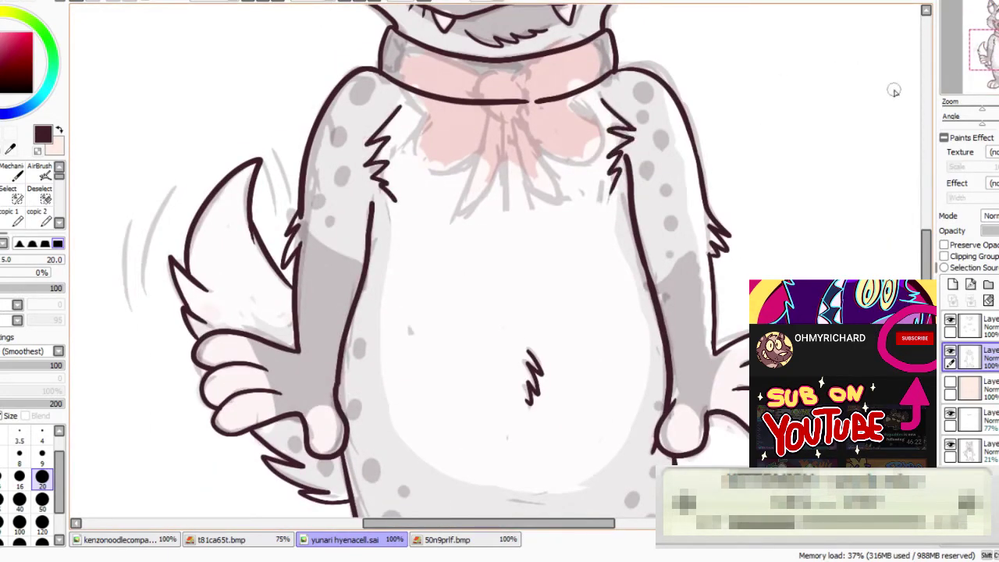
# Create a new layer above the line art and outline the bow's knot and upper loops in dark red
pyautogui.click(970, 324)
pyautogui.click(952, 284)
pyautogui.click(1, 67)
pyautogui.moveTo(488, 77)
pyautogui.mouseDown()
pyautogui.moveTo(513, 115)
pyautogui.moveTo(484, 122)
pyautogui.mouseUp()
pyautogui.moveTo(515, 95); pyautogui.dragTo(595, 132)
pyautogui.moveTo(595, 131)
pyautogui.mouseDown()
pyautogui.moveTo(510, 117)
pyautogui.moveTo(559, 133)
pyautogui.mouseUp()
pyautogui.moveTo(486, 123); pyautogui.dragTo(452, 207)
pyautogui.hotkey('ctrl', 'z')
# Outline the bow's hanging tails and lower ribbon loops in dark red, undoing unsuitable strokes
pyautogui.moveTo(485, 122); pyautogui.dragTo(449, 218)
pyautogui.moveTo(449, 218)
pyautogui.mouseDown()
pyautogui.moveTo(478, 192)
pyautogui.moveTo(502, 121)
pyautogui.moveTo(566, 202)
pyautogui.moveTo(509, 115)
pyautogui.mouseUp()
pyautogui.moveTo(515, 79)
pyautogui.mouseDown()
pyautogui.moveTo(579, 100)
pyautogui.moveTo(602, 123)
pyautogui.mouseUp()
pyautogui.moveTo(529, 135)
pyautogui.mouseDown()
pyautogui.moveTo(572, 157)
pyautogui.moveTo(603, 125)
pyautogui.mouseUp()
pyautogui.moveTo(485, 78)
pyautogui.mouseDown()
pyautogui.moveTo(395, 86)
pyautogui.moveTo(473, 157)
pyautogui.mouseUp()
pyautogui.hotkey('ctrl', 'z')
pyautogui.moveTo(409, 150); pyautogui.dragTo(487, 134)
# Start a crimson base colour for the bow on a new layer and place that layer beneath the bow's outline
pyautogui.click(952, 284)
pyautogui.click(4, 48)
pyautogui.moveTo(451, 112); pyautogui.dragTo(421, 138)
pyautogui.moveTo(985, 327); pyautogui.dragTo(985, 363)
# Paint the bow's tails, lower loops and knot crimson, and fill both upper loops with the same colour
pyautogui.moveTo(425, 134)
pyautogui.mouseDown()
pyautogui.moveTo(412, 147)
pyautogui.moveTo(444, 160)
pyautogui.moveTo(494, 121)
pyautogui.mouseUp()
pyautogui.moveTo(449, 217); pyautogui.dragTo(484, 196)
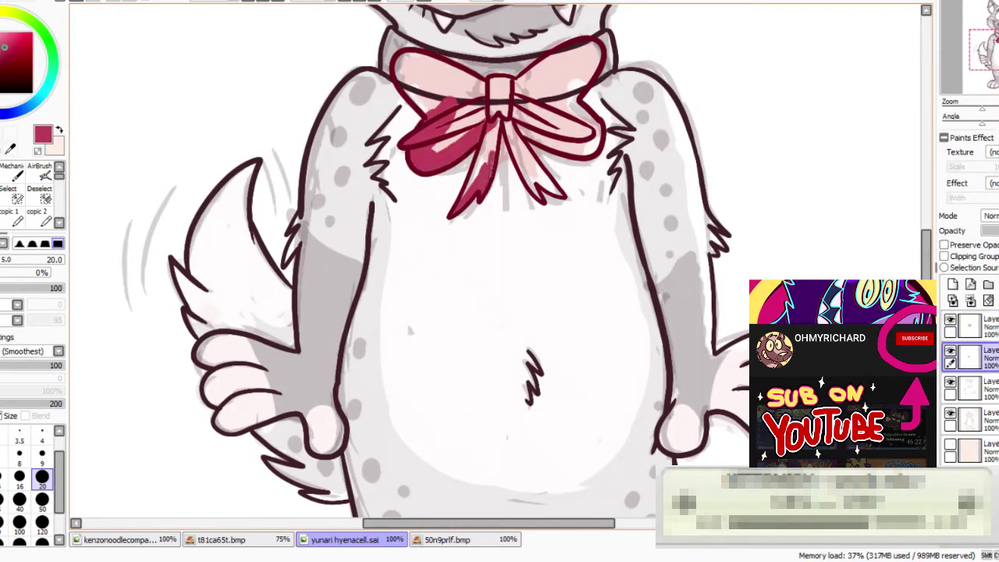
pyautogui.moveTo(538, 201); pyautogui.dragTo(505, 109)
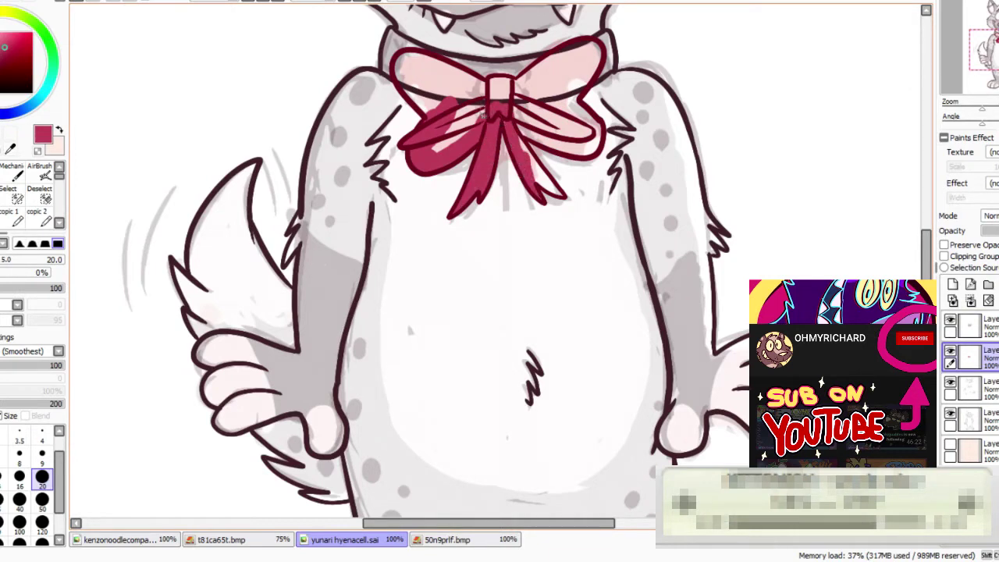
pyautogui.moveTo(551, 188)
pyautogui.mouseDown()
pyautogui.moveTo(535, 160)
pyautogui.moveTo(579, 150)
pyautogui.moveTo(568, 75)
pyautogui.moveTo(589, 53)
pyautogui.moveTo(546, 61)
pyautogui.moveTo(504, 93)
pyautogui.moveTo(402, 64)
pyautogui.moveTo(452, 129)
pyautogui.mouseUp()
pyautogui.press('g')
pyautogui.click(445, 82)
pyautogui.click(558, 77)
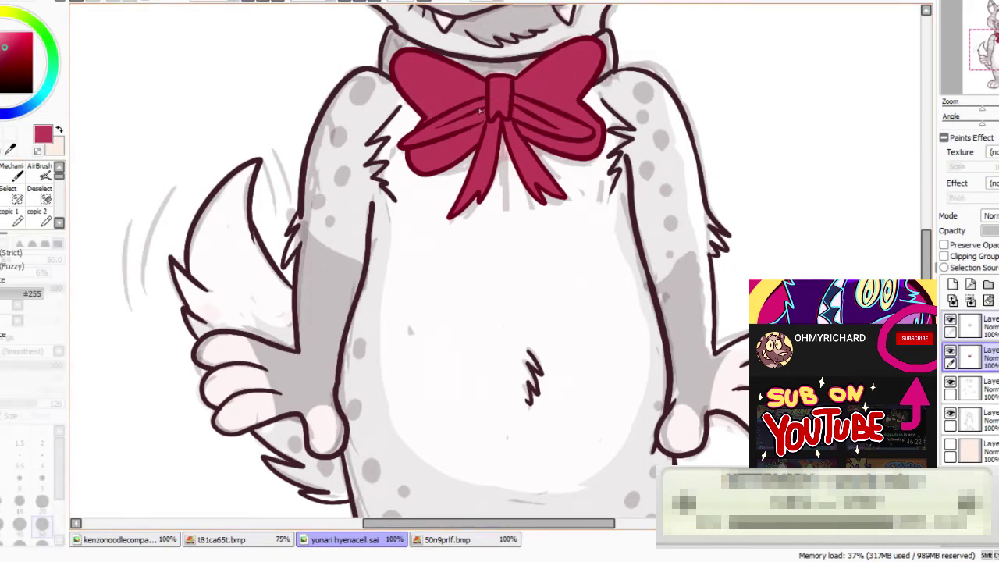
# On the bow's outline layer, erase the crossing ribbon lines inside the loops and touch up the left-hand edge in dark red
pyautogui.click(985, 326)
pyautogui.press('e')
pyautogui.moveTo(524, 97)
pyautogui.mouseDown()
pyautogui.moveTo(526, 122)
pyautogui.moveTo(584, 131)
pyautogui.moveTo(581, 101)
pyautogui.mouseUp()
pyautogui.click(2, 67)
pyautogui.press('[')
pyautogui.press('[')
pyautogui.click(2, 198)
pyautogui.moveTo(420, 125); pyautogui.dragTo(401, 149)
pyautogui.click(3, 176)
pyautogui.click(2, 199)
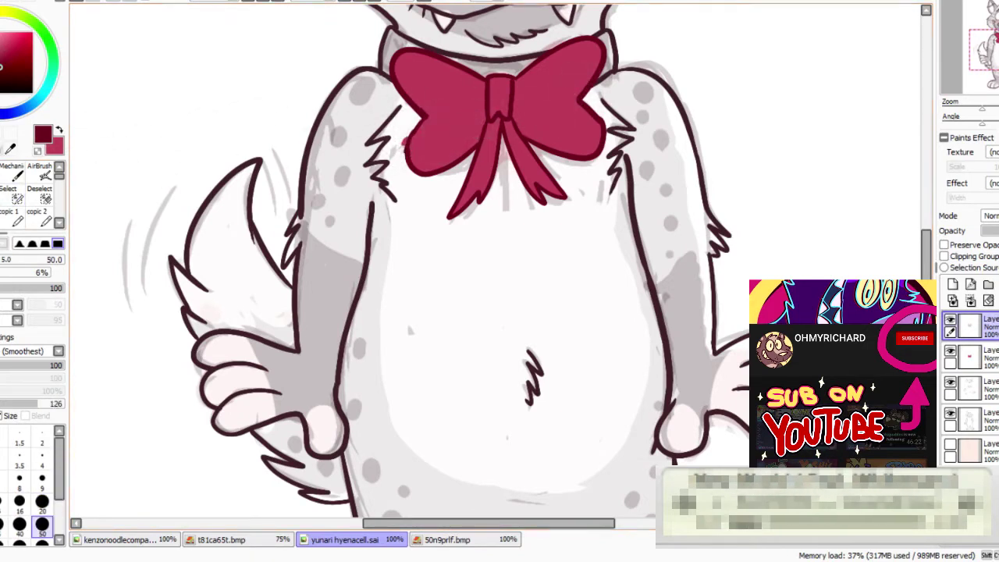
# Draw short dark red fold lines spreading from the knot across both loops with a smaller brush
pyautogui.press('[')
pyautogui.press('[')
pyautogui.press('[')
pyautogui.moveTo(515, 109); pyautogui.dragTo(564, 97)
pyautogui.moveTo(442, 102); pyautogui.dragTo(486, 117)
# Paint tan on the layer beneath the lines along the left-hand cheek and ear, including the earring's outer end
pyautogui.scroll(5, 551, 125)
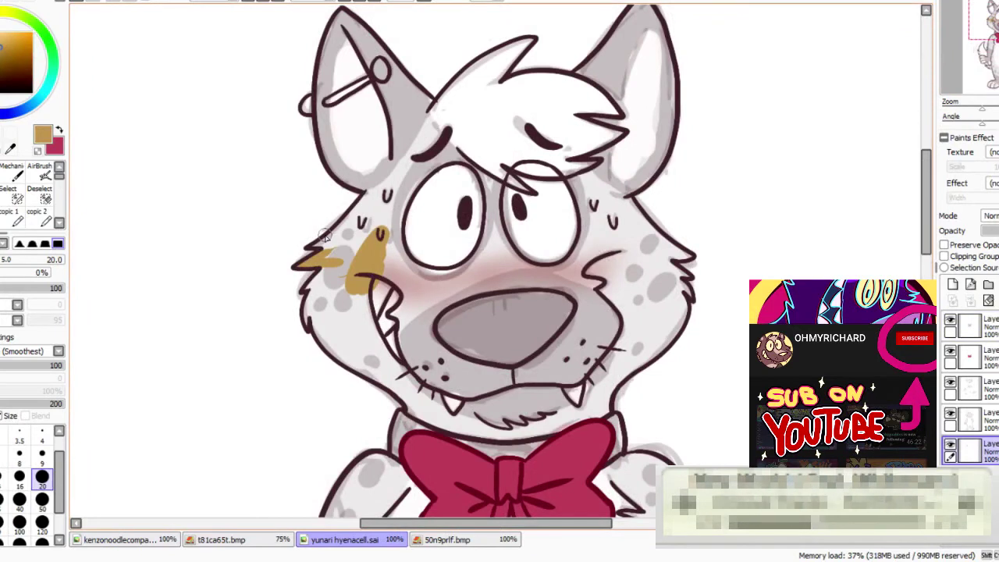
pyautogui.moveTo(331, 243)
pyautogui.mouseDown()
pyautogui.moveTo(357, 224)
pyautogui.moveTo(376, 178)
pyautogui.mouseUp()
pyautogui.moveTo(326, 115)
pyautogui.mouseDown()
pyautogui.moveTo(327, 145)
pyautogui.moveTo(373, 188)
pyautogui.mouseUp()
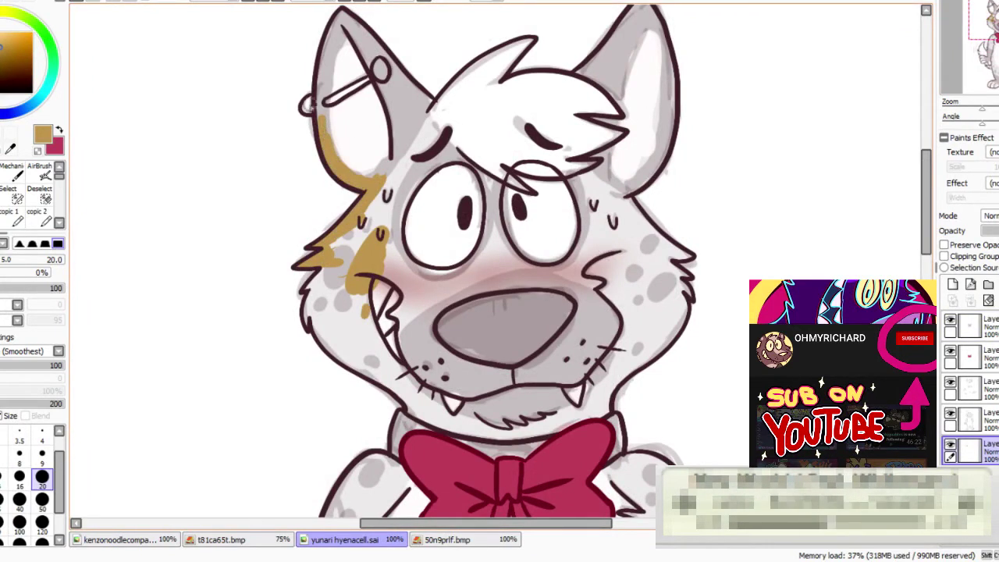
pyautogui.moveTo(312, 117)
pyautogui.mouseDown()
pyautogui.moveTo(344, 8)
pyautogui.moveTo(324, 83)
pyautogui.mouseUp()
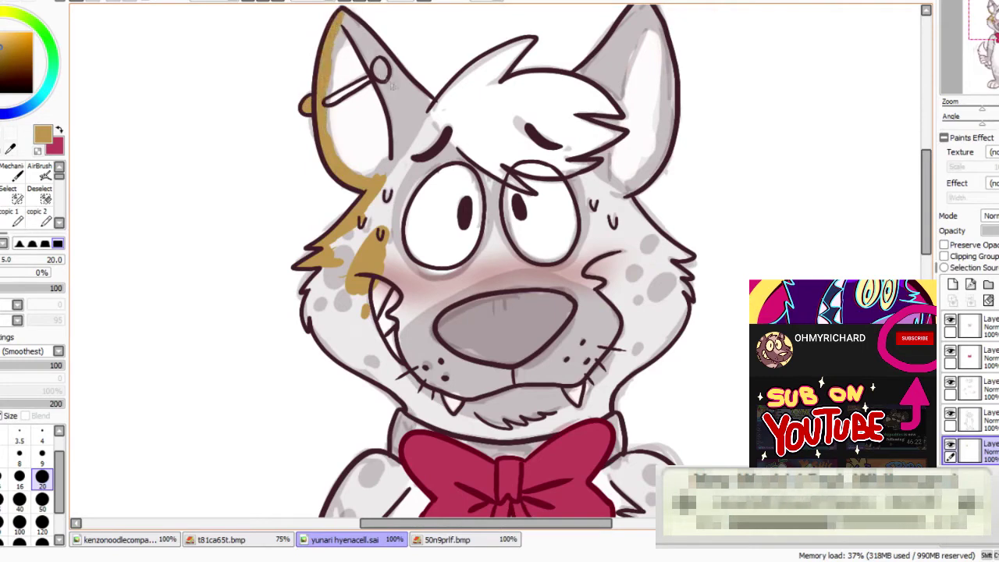
pyautogui.moveTo(347, 14); pyautogui.dragTo(375, 45)
pyautogui.moveTo(430, 102); pyautogui.dragTo(386, 60)
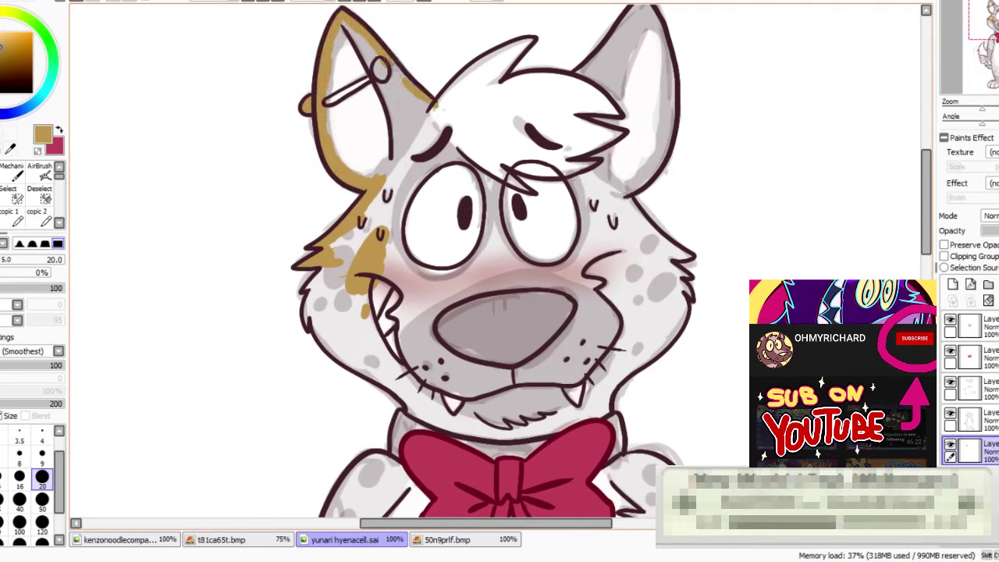
# Continue the tan border along the top of the hair and around the right-hand ear
pyautogui.moveTo(434, 109); pyautogui.dragTo(472, 72)
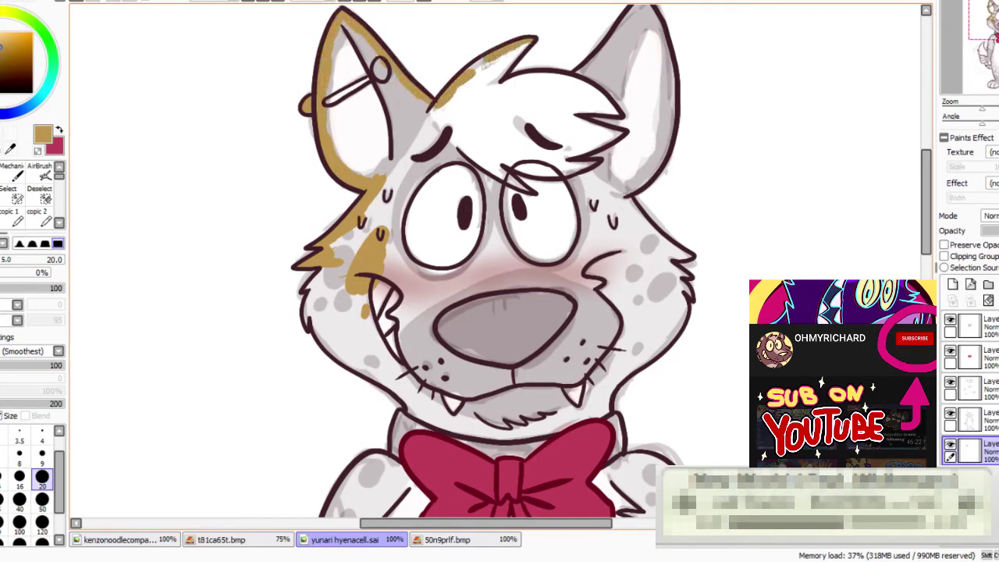
pyautogui.moveTo(531, 43); pyautogui.dragTo(488, 82)
pyautogui.moveTo(589, 66)
pyautogui.mouseDown()
pyautogui.moveTo(562, 82)
pyautogui.moveTo(497, 83)
pyautogui.mouseUp()
pyautogui.moveTo(611, 62)
pyautogui.mouseDown()
pyautogui.moveTo(496, 132)
pyautogui.moveTo(527, 68)
pyautogui.moveTo(538, 92)
pyautogui.mouseUp()
pyautogui.moveTo(511, 263)
pyautogui.mouseDown()
pyautogui.moveTo(546, 220)
pyautogui.moveTo(544, 95)
pyautogui.mouseUp()
# Paint the tan border down the right-hand cheek and along both sides of the jaw to the neck
pyautogui.moveTo(667, 336); pyautogui.dragTo(640, 203)
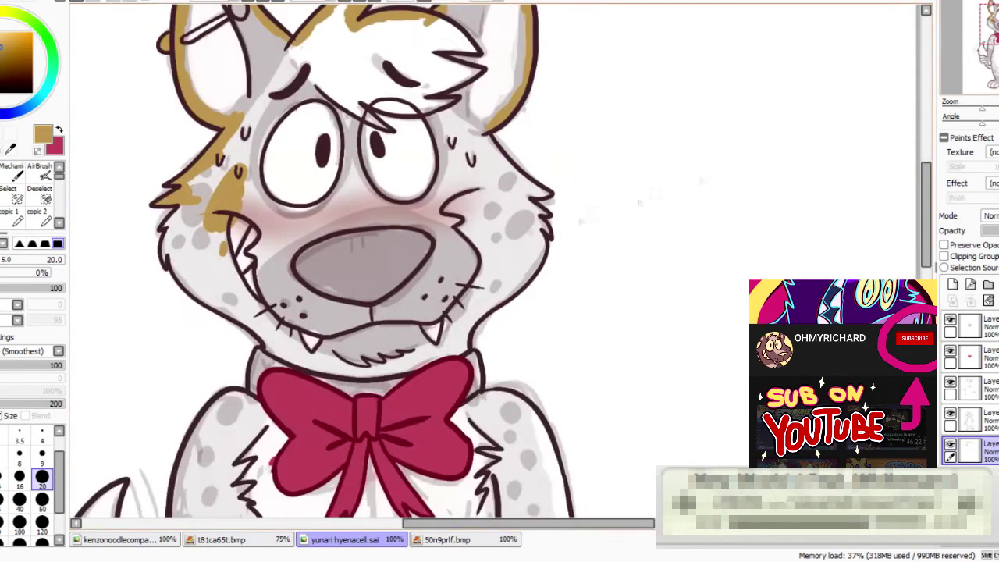
pyautogui.moveTo(546, 194)
pyautogui.mouseDown()
pyautogui.moveTo(487, 129)
pyautogui.moveTo(513, 193)
pyautogui.moveTo(540, 212)
pyautogui.moveTo(529, 190)
pyautogui.moveTo(540, 232)
pyautogui.mouseUp()
pyautogui.moveTo(468, 357)
pyautogui.mouseDown()
pyautogui.moveTo(461, 320)
pyautogui.moveTo(522, 276)
pyautogui.moveTo(544, 236)
pyautogui.mouseUp()
pyautogui.moveTo(177, 247)
pyautogui.mouseDown()
pyautogui.moveTo(292, 229)
pyautogui.moveTo(306, 272)
pyautogui.moveTo(391, 326)
pyautogui.moveTo(386, 353)
pyautogui.mouseUp()
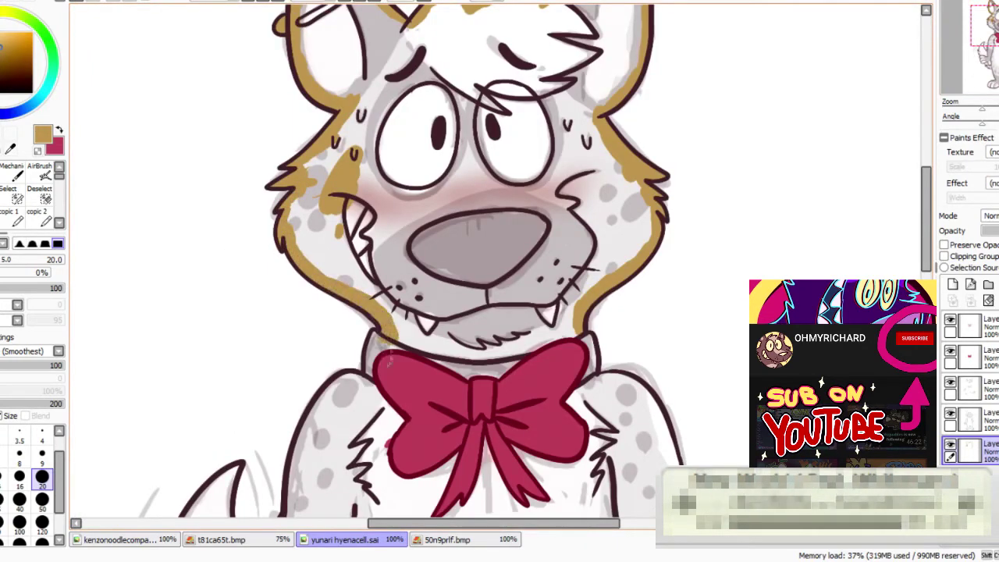
# Close the tan border around the collar, shoulders and upper chest, and fill the enclosed head and neck area
pyautogui.moveTo(595, 346); pyautogui.dragTo(604, 104)
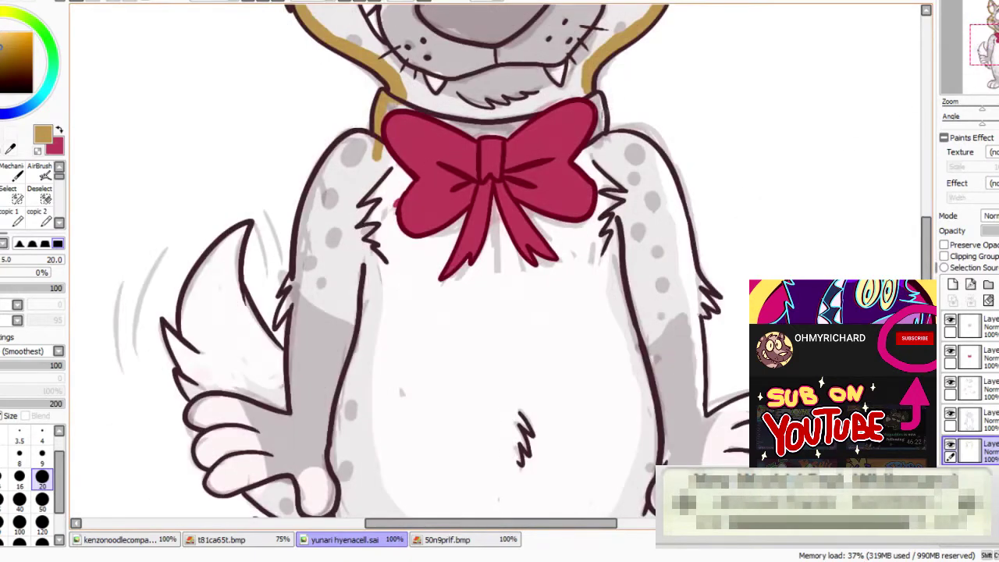
pyautogui.moveTo(617, 138); pyautogui.dragTo(639, 143)
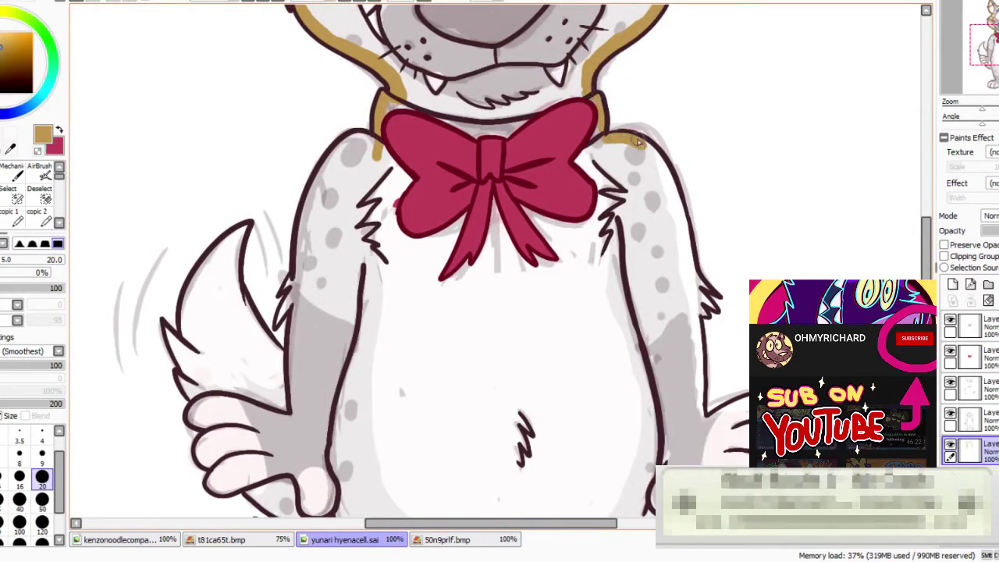
pyautogui.moveTo(320, 184)
pyautogui.mouseDown()
pyautogui.moveTo(345, 144)
pyautogui.moveTo(368, 140)
pyautogui.moveTo(373, 160)
pyautogui.moveTo(314, 186)
pyautogui.moveTo(394, 205)
pyautogui.mouseUp()
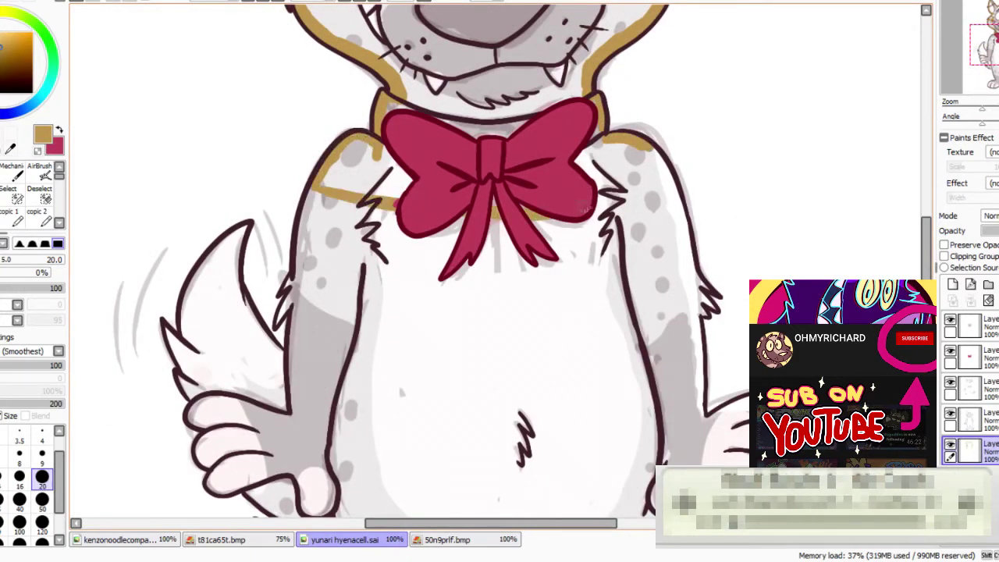
pyautogui.moveTo(653, 153); pyautogui.dragTo(601, 201)
pyautogui.click(4, 223)
pyautogui.click(351, 174)
# Paint tan down the left-hand arm and along the edges of the tail
pyautogui.moveTo(349, 395); pyautogui.dragTo(303, 298)
pyautogui.press('n')
pyautogui.moveTo(235, 226)
pyautogui.mouseDown()
pyautogui.moveTo(252, 202)
pyautogui.moveTo(275, 85)
pyautogui.mouseUp()
pyautogui.moveTo(255, 197); pyautogui.dragTo(248, 316)
pyautogui.moveTo(191, 136)
pyautogui.mouseDown()
pyautogui.moveTo(202, 217)
pyautogui.moveTo(231, 262)
pyautogui.moveTo(156, 192)
pyautogui.moveTo(144, 224)
pyautogui.moveTo(160, 261)
pyautogui.mouseUp()
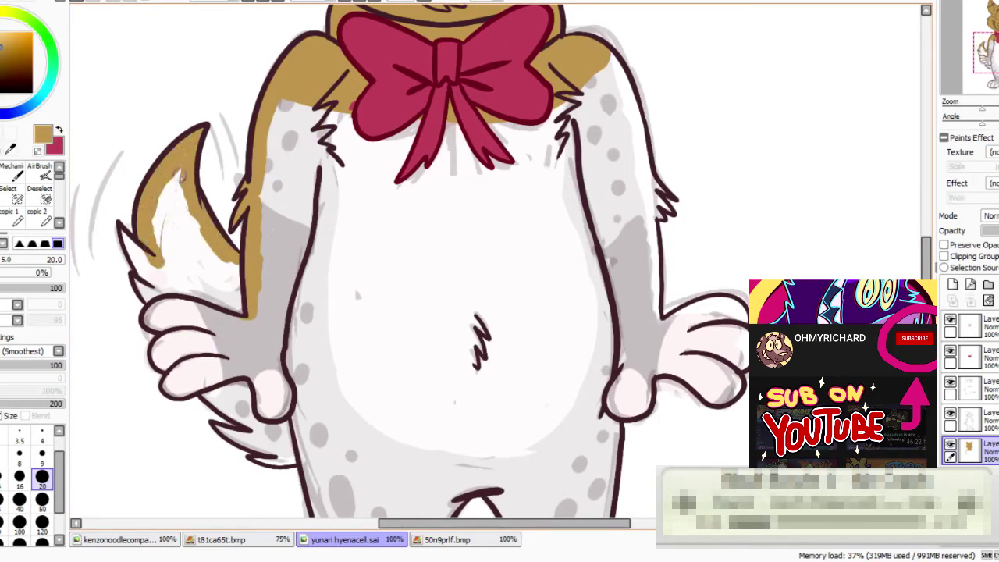
pyautogui.moveTo(121, 229); pyautogui.dragTo(142, 287)
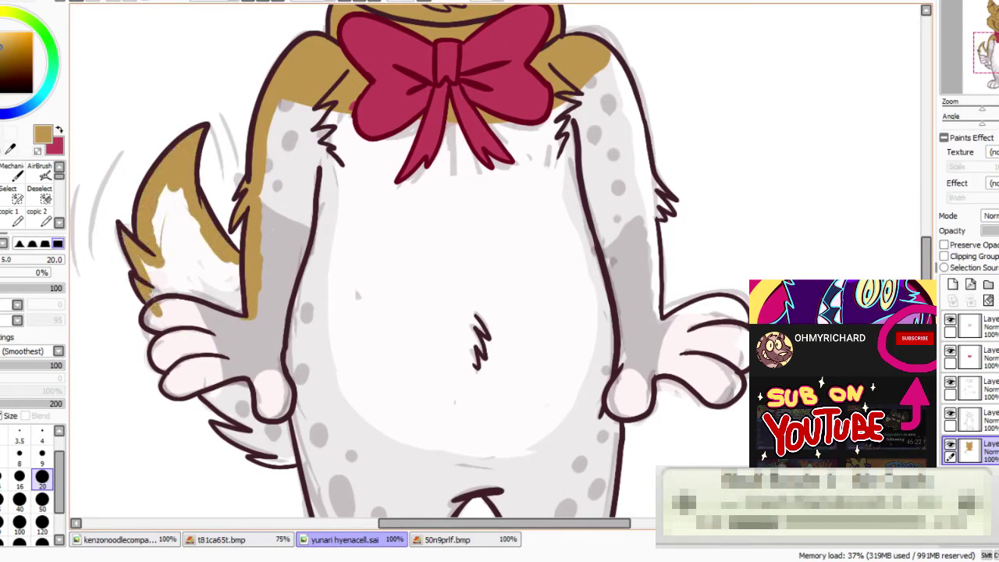
# Cover the remaining tail, left-hand hand and body with the tan base colour
pyautogui.scroll(-4, 155, 292)
pyautogui.moveTo(154, 218)
pyautogui.mouseDown()
pyautogui.moveTo(137, 153)
pyautogui.moveTo(167, 234)
pyautogui.moveTo(238, 269)
pyautogui.moveTo(210, 283)
pyautogui.moveTo(267, 307)
pyautogui.moveTo(283, 309)
pyautogui.moveTo(284, 297)
pyautogui.moveTo(184, 167)
pyautogui.moveTo(233, 323)
pyautogui.moveTo(203, 331)
pyautogui.mouseUp()
pyautogui.moveTo(129, 392)
pyautogui.mouseDown()
pyautogui.moveTo(140, 346)
pyautogui.moveTo(183, 330)
pyautogui.mouseUp()
pyautogui.moveTo(131, 390)
pyautogui.mouseDown()
pyautogui.moveTo(201, 402)
pyautogui.moveTo(273, 381)
pyautogui.moveTo(316, 332)
pyautogui.moveTo(306, 261)
pyautogui.moveTo(332, 194)
pyautogui.moveTo(408, 193)
pyautogui.moveTo(382, 205)
pyautogui.moveTo(403, 269)
pyautogui.moveTo(395, 330)
pyautogui.moveTo(452, 373)
pyautogui.moveTo(425, 376)
pyautogui.moveTo(445, 397)
pyautogui.moveTo(480, 409)
pyautogui.moveTo(535, 399)
pyautogui.moveTo(570, 351)
pyautogui.moveTo(478, 312)
pyautogui.moveTo(453, 274)
pyautogui.moveTo(467, 266)
pyautogui.moveTo(485, 180)
pyautogui.moveTo(463, 373)
pyautogui.moveTo(506, 318)
pyautogui.moveTo(568, 351)
pyautogui.moveTo(593, 301)
pyautogui.moveTo(574, 267)
pyautogui.moveTo(556, 261)
pyautogui.moveTo(519, 277)
pyautogui.moveTo(493, 270)
pyautogui.moveTo(489, 206)
pyautogui.moveTo(493, 163)
pyautogui.mouseUp()
# Lower the tan layer's opacity to 70% and sample a dark brown from the reference image 50n9prlf.bmp
pyautogui.scroll(5, 359, 258)
pyautogui.moveTo(490, 339)
pyautogui.mouseDown()
pyautogui.moveTo(464, 315)
pyautogui.moveTo(427, 178)
pyautogui.moveTo(444, 257)
pyautogui.mouseUp()
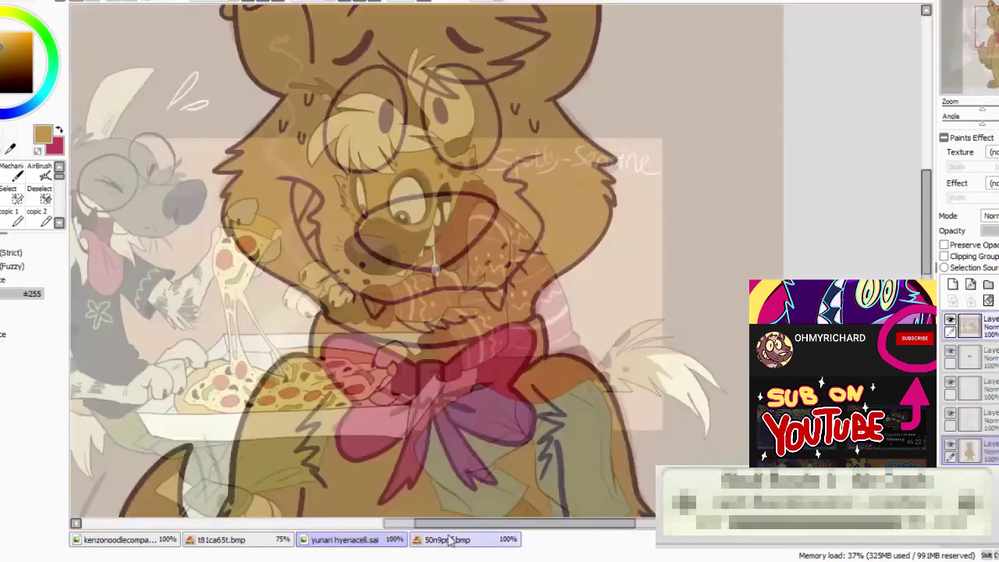
pyautogui.click(449, 540)
pyautogui.click(344, 539)
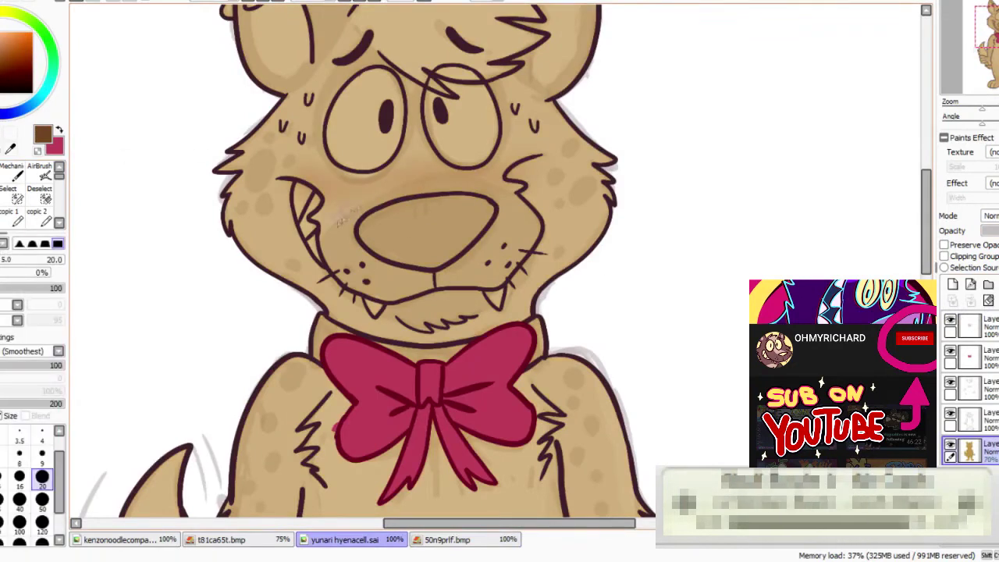
# Paint the border of the dark brown muzzle patch around the nose and chin, and fill its interior
pyautogui.moveTo(322, 249); pyautogui.dragTo(348, 214)
pyautogui.moveTo(496, 191); pyautogui.dragTo(539, 226)
pyautogui.moveTo(326, 244)
pyautogui.mouseDown()
pyautogui.moveTo(376, 206)
pyautogui.moveTo(474, 188)
pyautogui.moveTo(475, 216)
pyautogui.mouseUp()
pyautogui.moveTo(438, 176); pyautogui.dragTo(471, 183)
pyautogui.moveTo(356, 206)
pyautogui.mouseDown()
pyautogui.moveTo(422, 172)
pyautogui.moveTo(343, 228)
pyautogui.moveTo(327, 261)
pyautogui.moveTo(390, 315)
pyautogui.moveTo(474, 317)
pyautogui.moveTo(517, 280)
pyautogui.moveTo(534, 236)
pyautogui.moveTo(501, 274)
pyautogui.mouseUp()
pyautogui.moveTo(427, 331)
pyautogui.mouseDown()
pyautogui.moveTo(413, 320)
pyautogui.moveTo(445, 323)
pyautogui.moveTo(462, 314)
pyautogui.moveTo(442, 317)
pyautogui.moveTo(447, 309)
pyautogui.moveTo(498, 295)
pyautogui.mouseUp()
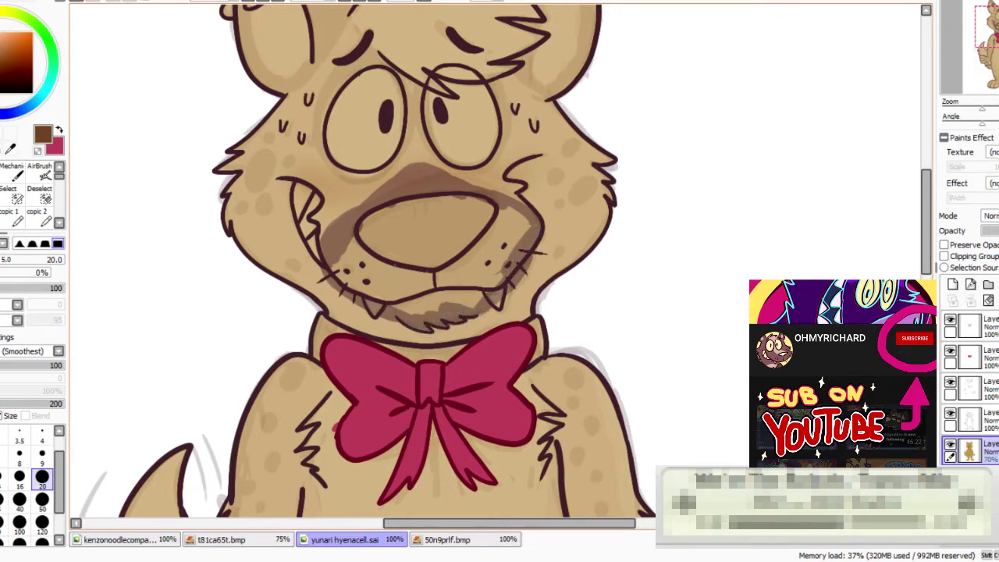
pyautogui.press('g')
pyautogui.click(428, 258)
# Sample a tan from the reference image 50n9prlf.bmp and return to the yunari hyenacell.sai drawing
pyautogui.click(59, 131)
pyautogui.click(442, 542)
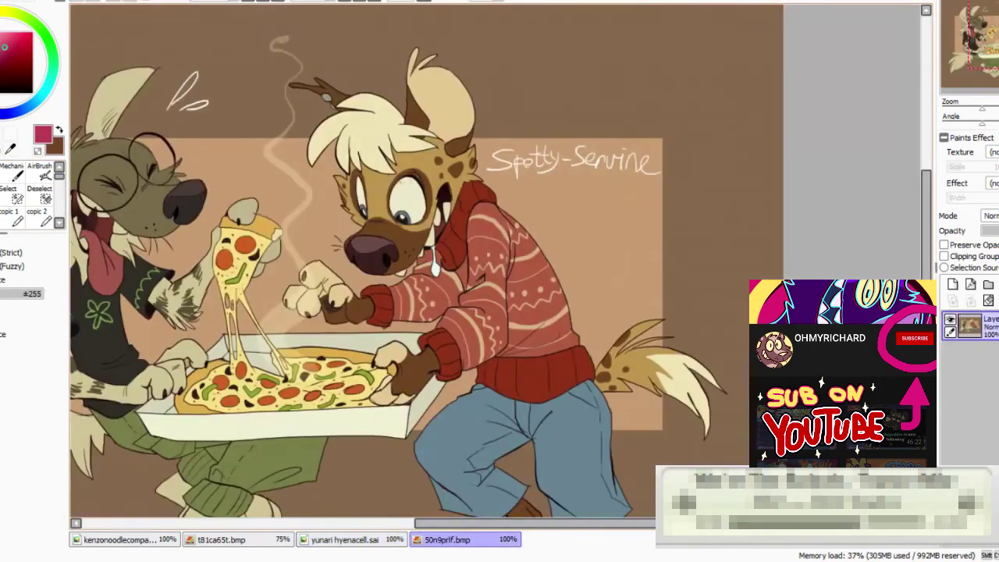
pyautogui.rightClick(500, 136)
pyautogui.click(314, 543)
pyautogui.click(3, 174)
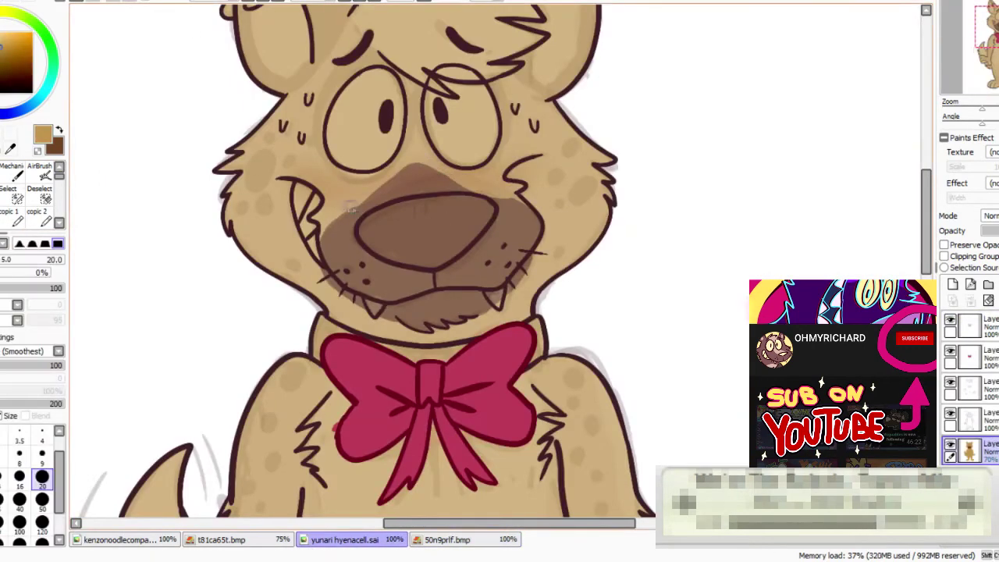
# Reshape the upper edge of the brown muzzle patch between the eyes with alternating brown and tan strokes
pyautogui.press('x')
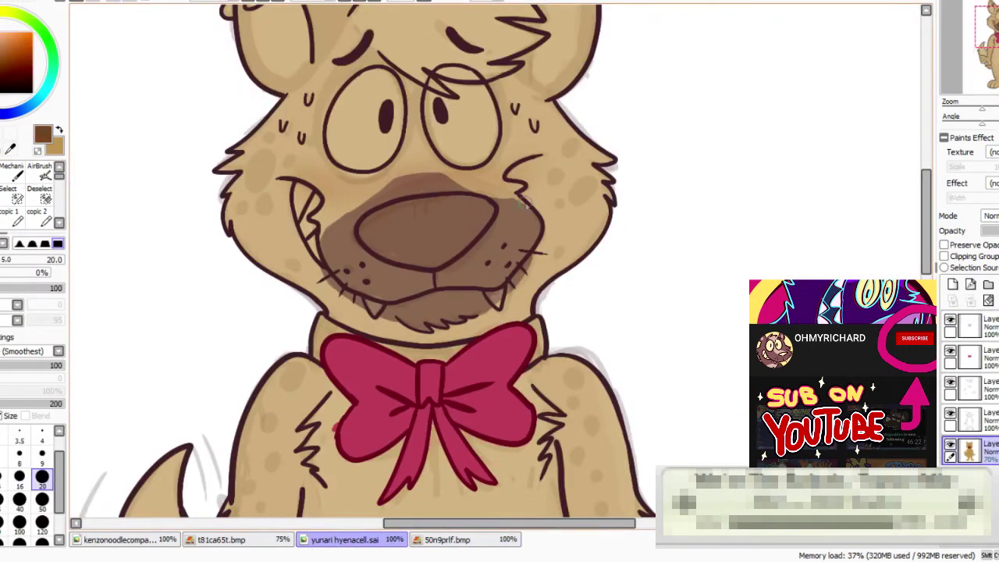
pyautogui.moveTo(321, 234); pyautogui.dragTo(521, 206)
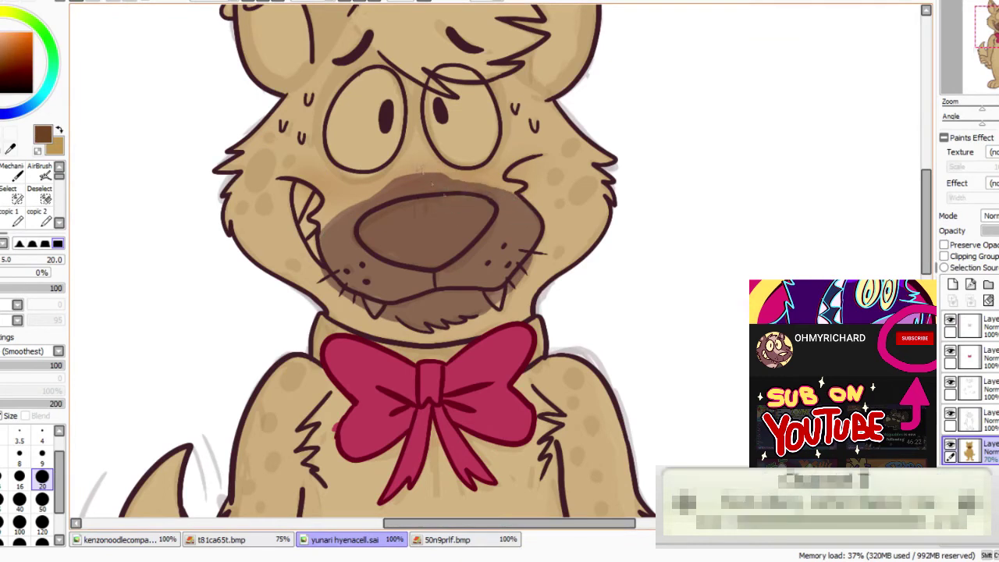
pyautogui.moveTo(431, 167)
pyautogui.mouseDown()
pyautogui.moveTo(402, 173)
pyautogui.moveTo(451, 196)
pyautogui.mouseUp()
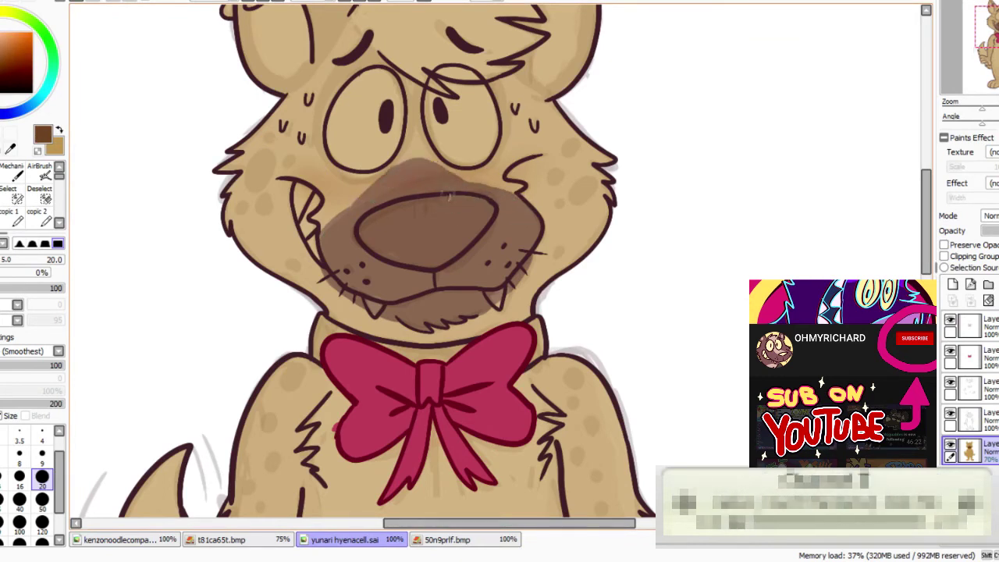
pyautogui.press('x')
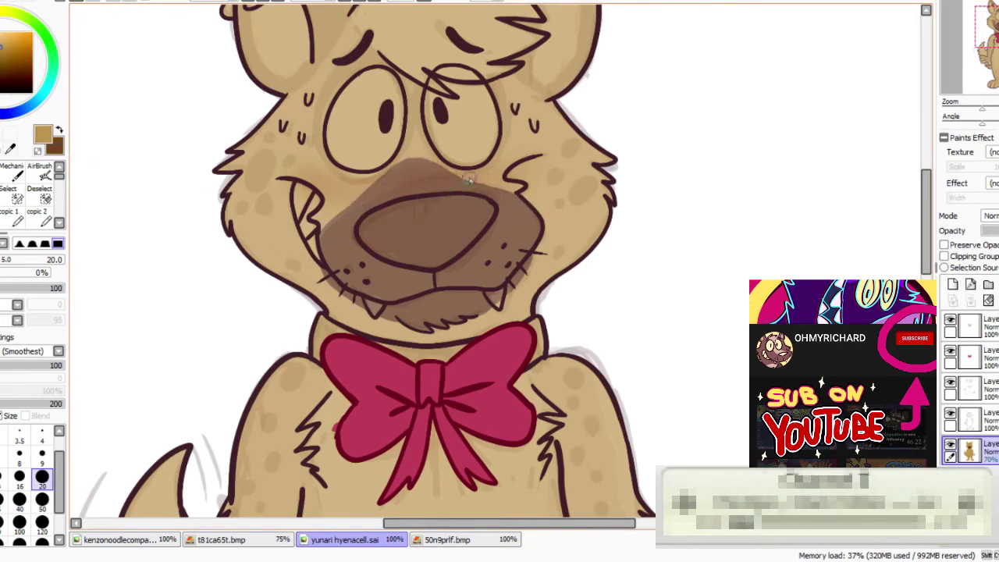
pyautogui.moveTo(521, 205); pyautogui.dragTo(494, 182)
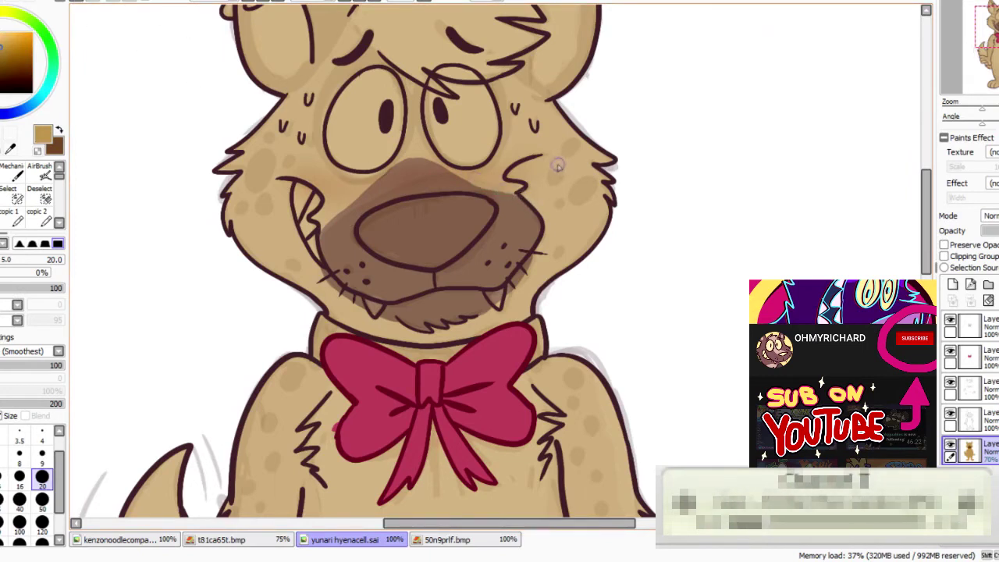
pyautogui.press('x')
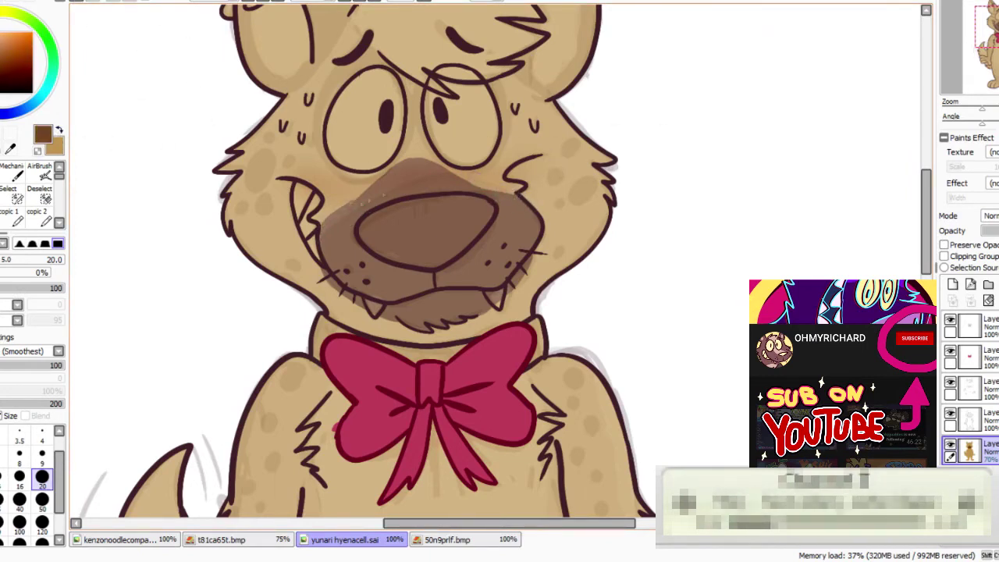
pyautogui.press('x')
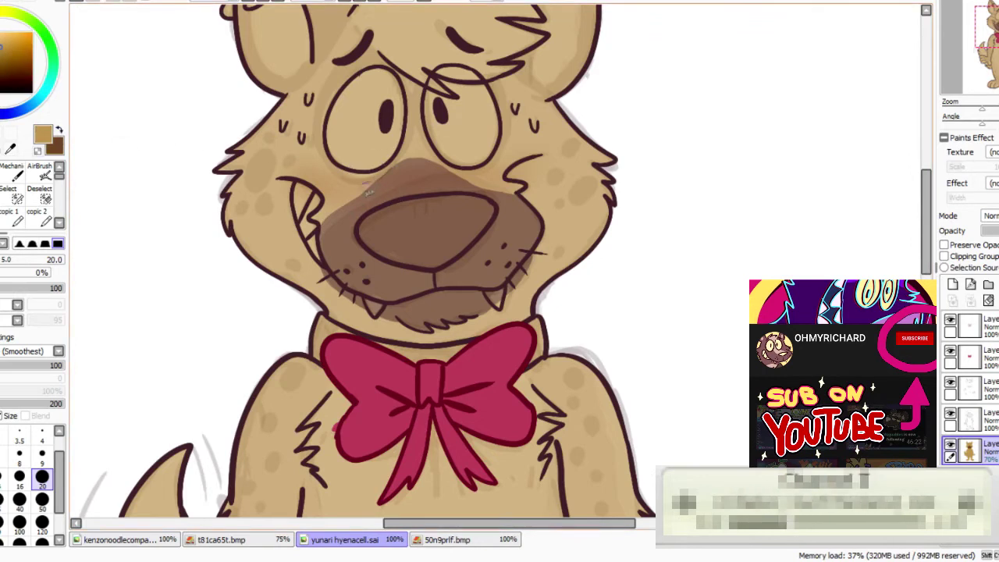
pyautogui.click(77, 2)
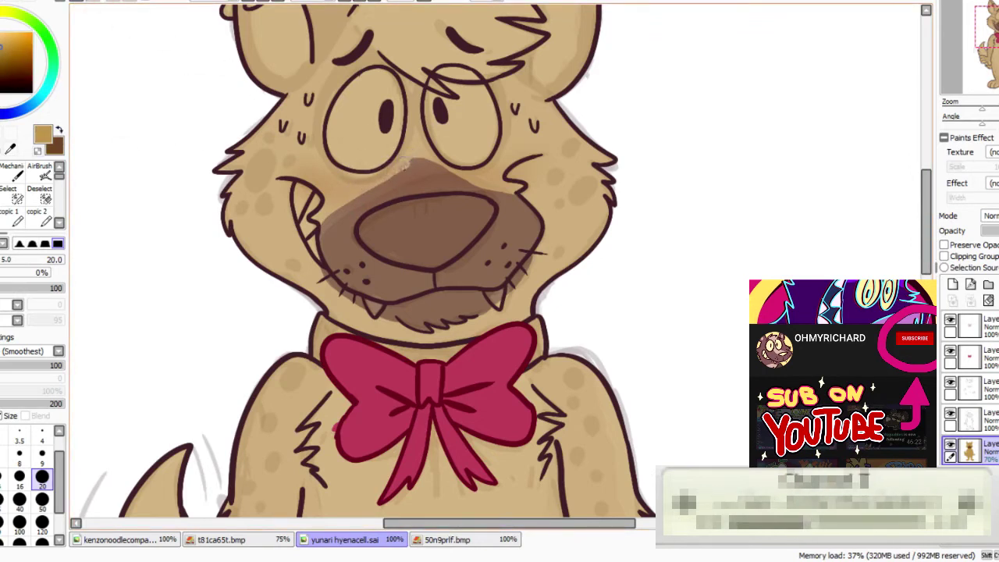
pyautogui.moveTo(448, 164); pyautogui.dragTo(459, 172)
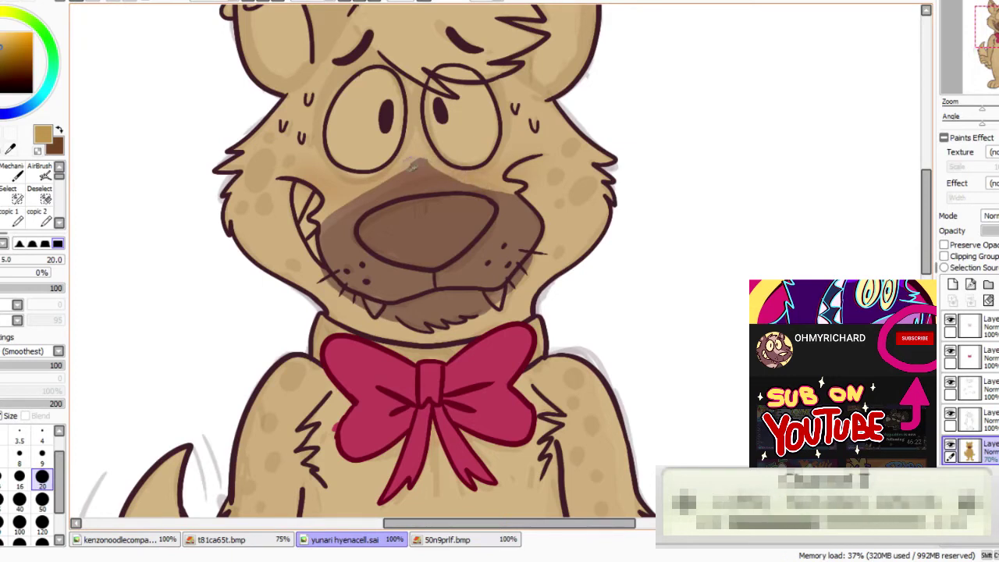
# Paint dark brown rings around both eyes
pyautogui.press('x')
pyautogui.moveTo(415, 97); pyautogui.dragTo(417, 139)
pyautogui.moveTo(480, 167)
pyautogui.mouseDown()
pyautogui.moveTo(503, 131)
pyautogui.moveTo(490, 75)
pyautogui.mouseUp()
pyautogui.moveTo(414, 72); pyautogui.dragTo(427, 134)
pyautogui.moveTo(337, 67)
pyautogui.mouseDown()
pyautogui.moveTo(320, 160)
pyautogui.moveTo(395, 163)
pyautogui.moveTo(406, 70)
pyautogui.moveTo(365, 49)
pyautogui.moveTo(344, 63)
pyautogui.moveTo(324, 129)
pyautogui.moveTo(366, 173)
pyautogui.moveTo(362, 153)
pyautogui.mouseUp()
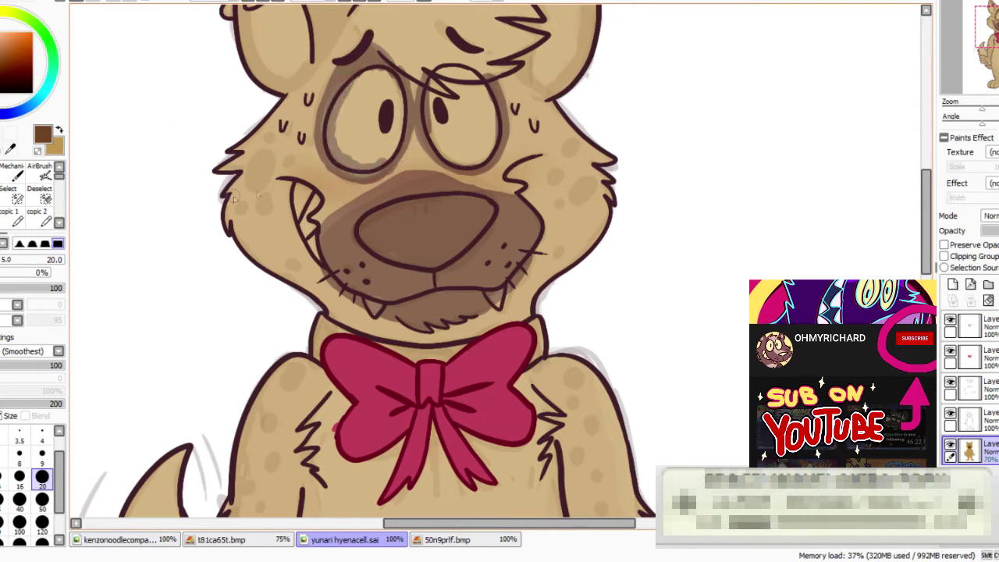
pyautogui.press('x')
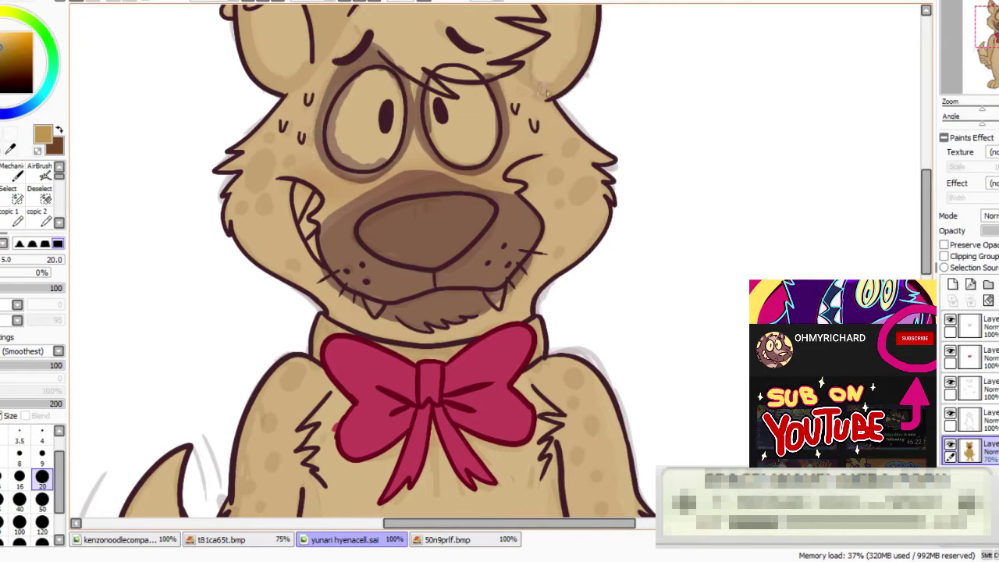
pyautogui.press('x')
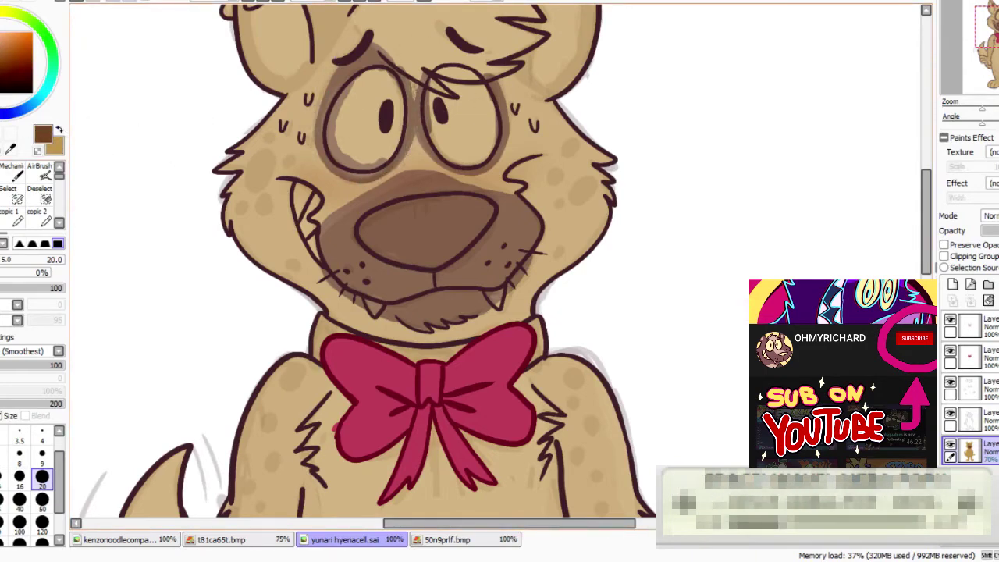
# Preserve the colour layer's opacity, edge the brown patch at the pierced ear's base, and fill that ear dark brown
pyautogui.moveTo(996, 27); pyautogui.dragTo(995, 20)
pyautogui.moveTo(318, 173)
pyautogui.mouseDown()
pyautogui.moveTo(356, 114)
pyautogui.moveTo(343, 65)
pyautogui.moveTo(264, 10)
pyautogui.moveTo(290, 175)
pyautogui.moveTo(303, 178)
pyautogui.mouseUp()
pyautogui.click(944, 244)
pyautogui.press('g')
pyautogui.click(309, 133)
pyautogui.press('n')
pyautogui.press('x')
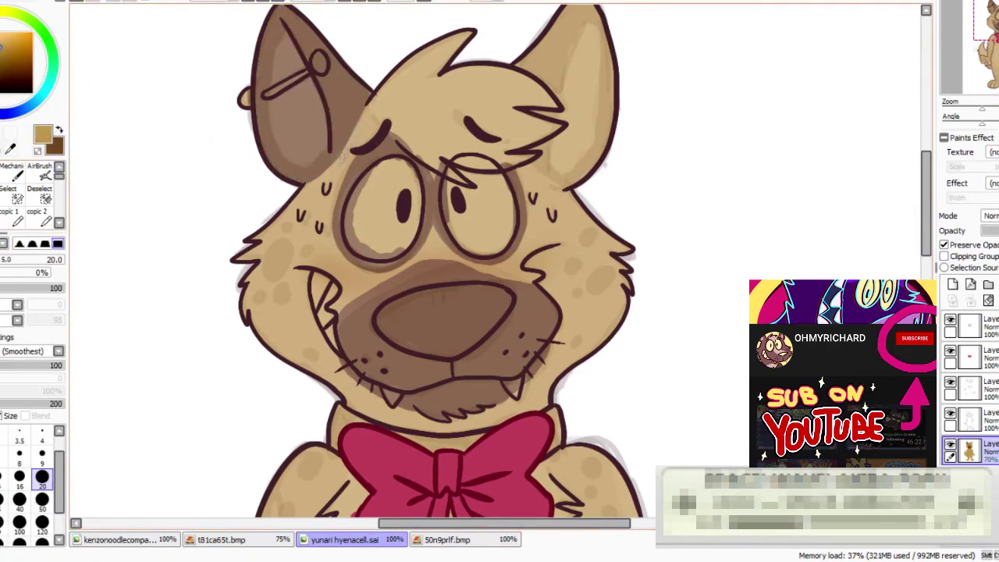
# Paint the dark brown border at the base of the unpierced ear and fill the ear
pyautogui.click(60, 129)
pyautogui.moveTo(499, 179)
pyautogui.mouseDown()
pyautogui.moveTo(393, 205)
pyautogui.moveTo(457, 207)
pyautogui.moveTo(499, 136)
pyautogui.moveTo(478, 20)
pyautogui.mouseUp()
pyautogui.moveTo(425, 192)
pyautogui.mouseDown()
pyautogui.moveTo(457, 138)
pyautogui.moveTo(460, 41)
pyautogui.moveTo(475, 24)
pyautogui.mouseUp()
pyautogui.press('g')
pyautogui.click(470, 117)
# Border the dark brown forearm and hand patch on the arm opposite the tail, leaving the fingertips tan, and fill it
pyautogui.moveTo(374, 254); pyautogui.dragTo(355, 24)
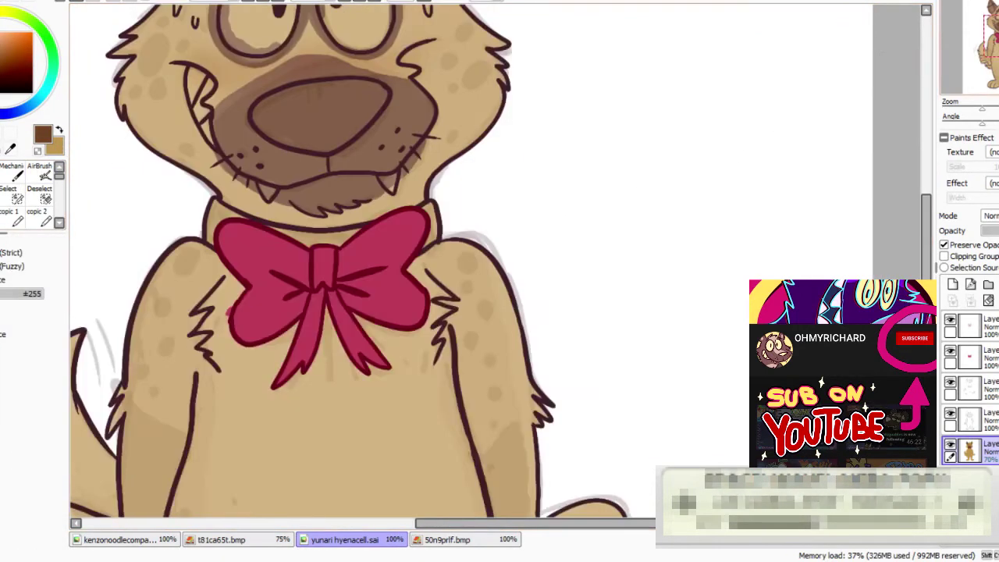
pyautogui.scroll(-3, 548, 233)
pyautogui.press('n')
pyautogui.moveTo(535, 193)
pyautogui.mouseDown()
pyautogui.moveTo(478, 227)
pyautogui.moveTo(526, 194)
pyautogui.moveTo(479, 228)
pyautogui.moveTo(507, 266)
pyautogui.moveTo(532, 234)
pyautogui.mouseUp()
pyautogui.hotkey('ctrl', 'z')
pyautogui.moveTo(500, 343)
pyautogui.mouseDown()
pyautogui.moveTo(506, 356)
pyautogui.moveTo(561, 350)
pyautogui.moveTo(573, 281)
pyautogui.moveTo(501, 283)
pyautogui.moveTo(497, 343)
pyautogui.moveTo(503, 295)
pyautogui.mouseUp()
pyautogui.press('g')
pyautogui.click(526, 318)
# Border the dark brown forearm and hand patch on the arm beside the tail, leaving the fingertips tan, and fill it
pyautogui.press('n')
pyautogui.press('Left')
pyautogui.press('Down')
pyautogui.press('Up')
pyautogui.moveTo(288, 171); pyautogui.dragTo(342, 203)
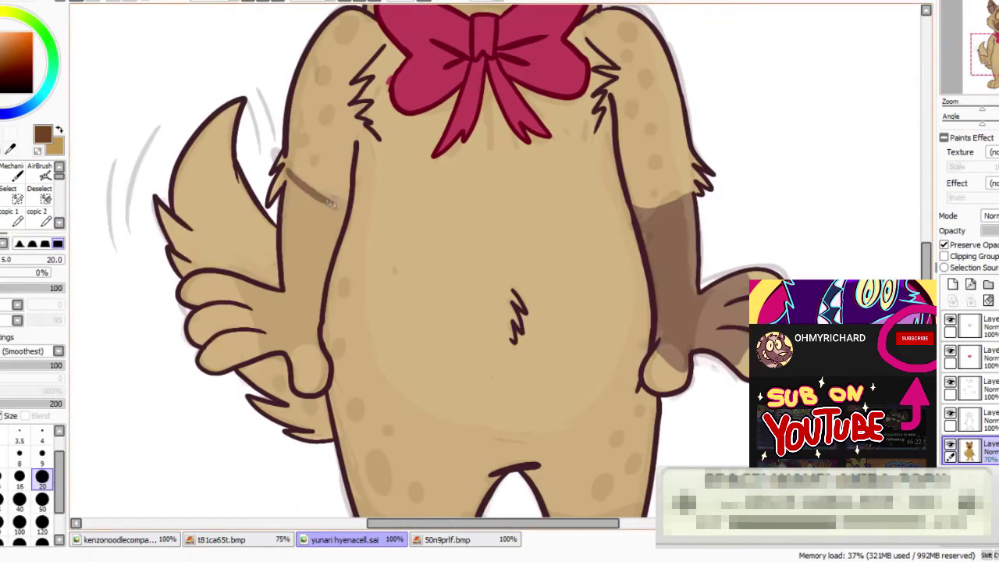
pyautogui.moveTo(290, 173)
pyautogui.mouseDown()
pyautogui.moveTo(346, 192)
pyautogui.moveTo(287, 257)
pyautogui.moveTo(286, 305)
pyautogui.moveTo(227, 290)
pyautogui.moveTo(257, 358)
pyautogui.moveTo(295, 369)
pyautogui.moveTo(320, 312)
pyautogui.moveTo(337, 206)
pyautogui.mouseUp()
pyautogui.press('g')
pyautogui.click(311, 249)
pyautogui.hotkey('ctrl', 'z')
pyautogui.press('n')
pyautogui.moveTo(253, 290); pyautogui.dragTo(225, 276)
pyautogui.press('g')
pyautogui.click(311, 250)
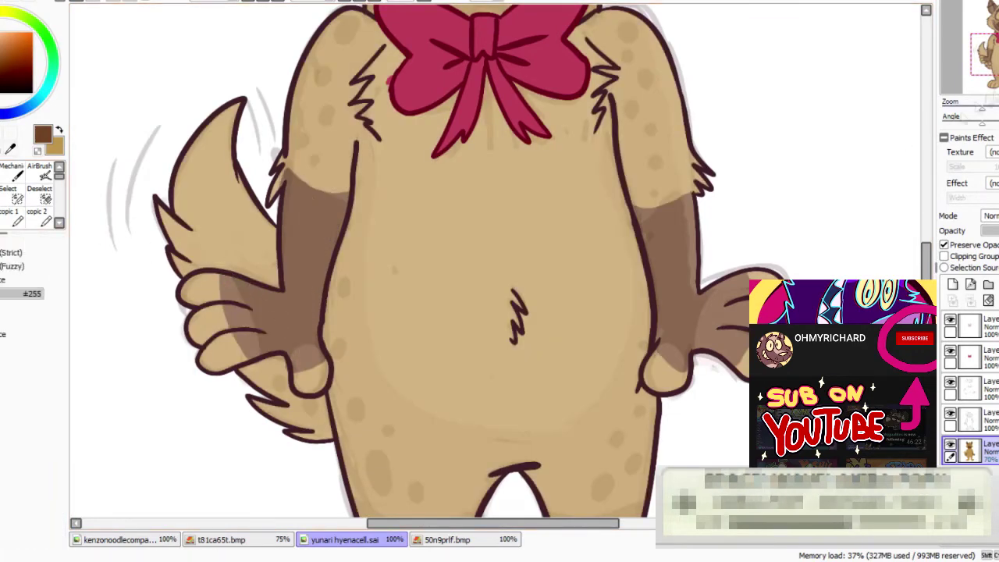
# Paint the dark brown upper borders of the leg patches across both legs
pyautogui.moveTo(359, 445); pyautogui.dragTo(306, 204)
pyautogui.press('n')
pyautogui.moveTo(299, 259); pyautogui.dragTo(420, 292)
pyautogui.moveTo(500, 283); pyautogui.dragTo(590, 272)
pyautogui.hotkey('ctrl', 'z')
pyautogui.hotkey('ctrl', 'z')
pyautogui.moveTo(499, 282)
pyautogui.mouseDown()
pyautogui.moveTo(592, 272)
pyautogui.moveTo(591, 262)
pyautogui.mouseUp()
# Outline the sides and lower edges of the dark brown patches on both legs and feet, and fill them
pyautogui.moveTo(304, 264); pyautogui.dragTo(344, 342)
pyautogui.moveTo(411, 305); pyautogui.dragTo(430, 367)
pyautogui.moveTo(503, 289); pyautogui.dragTo(499, 353)
pyautogui.moveTo(593, 277)
pyautogui.mouseDown()
pyautogui.moveTo(585, 340)
pyautogui.moveTo(652, 361)
pyautogui.mouseUp()
pyautogui.moveTo(537, 419); pyautogui.dragTo(639, 360)
pyautogui.moveTo(499, 352); pyautogui.dragTo(536, 417)
pyautogui.moveTo(282, 371); pyautogui.dragTo(370, 421)
pyautogui.moveTo(370, 422); pyautogui.dragTo(415, 368)
pyautogui.moveTo(270, 362); pyautogui.dragTo(342, 343)
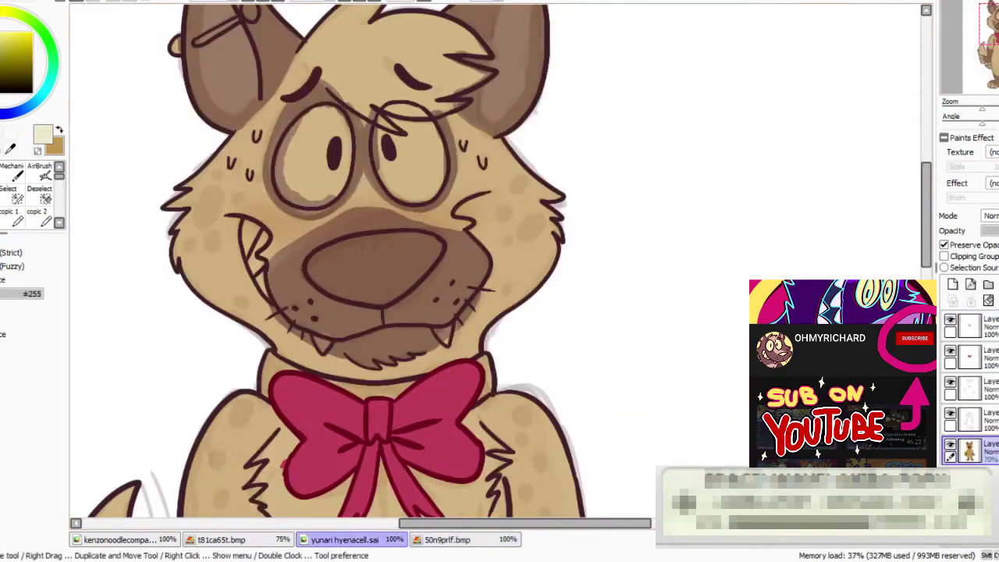
# Paint the whites of both eyes in cream
pyautogui.moveTo(312, 133)
pyautogui.mouseDown()
pyautogui.moveTo(288, 195)
pyautogui.moveTo(331, 186)
pyautogui.moveTo(344, 148)
pyautogui.moveTo(332, 116)
pyautogui.mouseUp()
pyautogui.moveTo(290, 159)
pyautogui.mouseDown()
pyautogui.moveTo(289, 187)
pyautogui.moveTo(325, 178)
pyautogui.mouseUp()
pyautogui.moveTo(388, 134)
pyautogui.mouseDown()
pyautogui.moveTo(384, 167)
pyautogui.moveTo(412, 200)
pyautogui.moveTo(437, 186)
pyautogui.moveTo(439, 158)
pyautogui.moveTo(401, 117)
pyautogui.moveTo(398, 168)
pyautogui.moveTo(419, 165)
pyautogui.mouseUp()
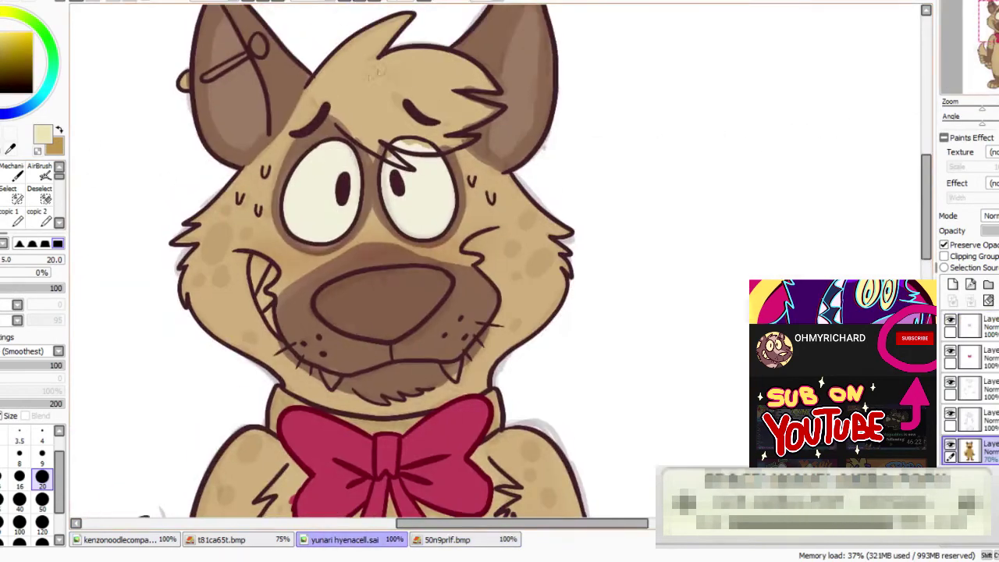
# Paint a cream border inside the hair tuft's outline and fill the rest of the hair
pyautogui.moveTo(303, 83); pyautogui.dragTo(373, 146)
pyautogui.click(78, 1)
pyautogui.click(78, 2)
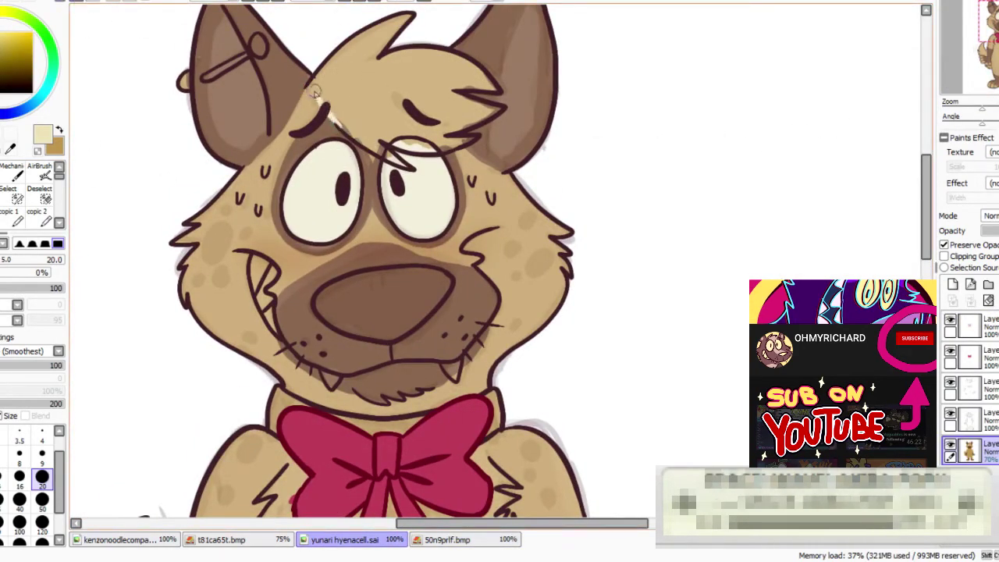
pyautogui.moveTo(310, 92); pyautogui.dragTo(389, 159)
pyautogui.moveTo(361, 125)
pyautogui.mouseDown()
pyautogui.moveTo(382, 134)
pyautogui.moveTo(423, 151)
pyautogui.moveTo(473, 142)
pyautogui.moveTo(438, 146)
pyautogui.moveTo(465, 123)
pyautogui.moveTo(504, 111)
pyautogui.mouseUp()
pyautogui.moveTo(427, 146); pyautogui.dragTo(390, 133)
pyautogui.moveTo(446, 91)
pyautogui.mouseDown()
pyautogui.moveTo(498, 110)
pyautogui.moveTo(460, 119)
pyautogui.moveTo(452, 90)
pyautogui.moveTo(495, 92)
pyautogui.moveTo(460, 84)
pyautogui.moveTo(487, 86)
pyautogui.moveTo(465, 69)
pyautogui.moveTo(374, 56)
pyautogui.moveTo(480, 75)
pyautogui.moveTo(435, 59)
pyautogui.mouseUp()
pyautogui.moveTo(313, 85)
pyautogui.mouseDown()
pyautogui.moveTo(412, 16)
pyautogui.moveTo(381, 56)
pyautogui.mouseUp()
pyautogui.click(3, 195)
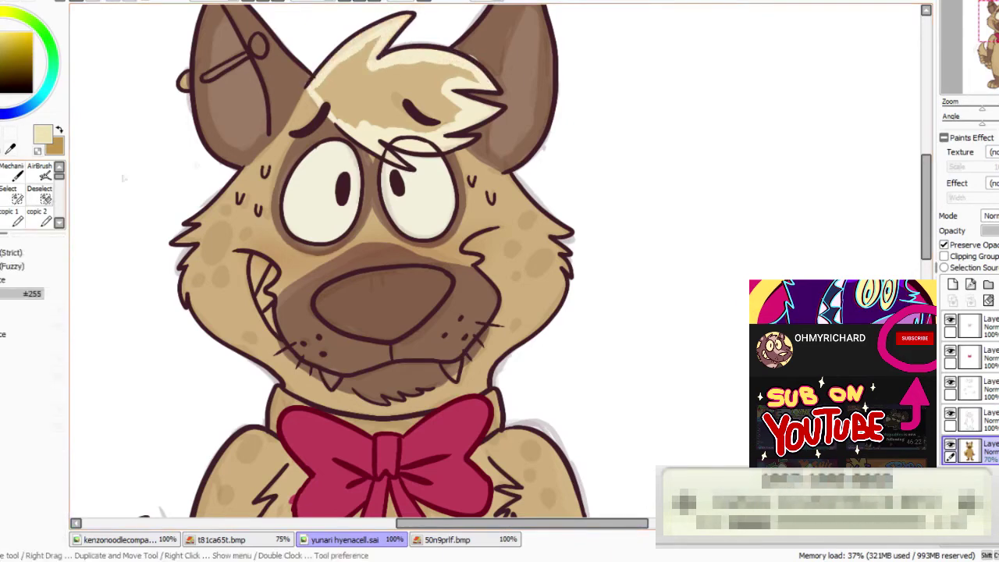
pyautogui.click(390, 87)
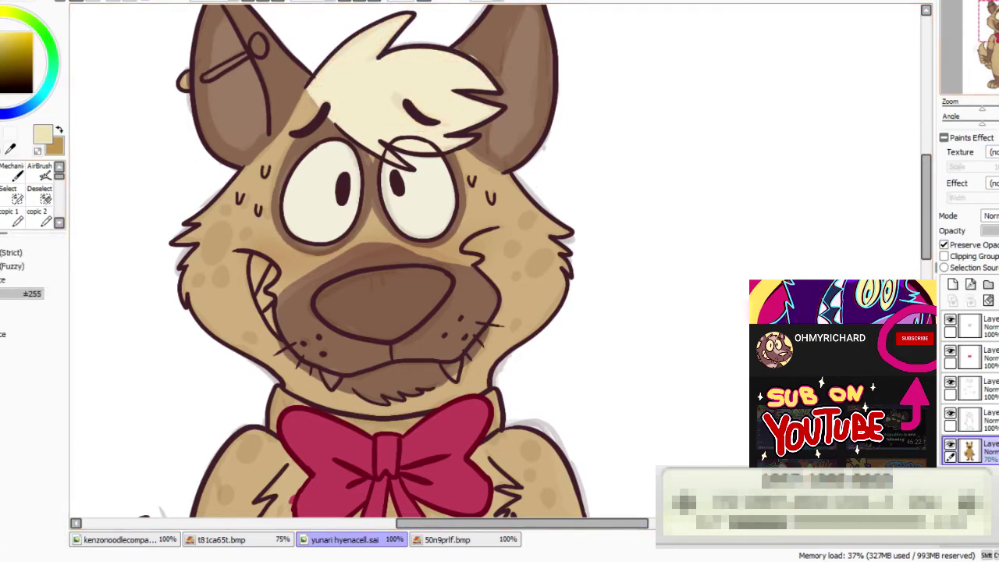
# Sample the light inner-ear colour from the reference image 50n9prlf.bmp and colour the inside of the pierced ear with it
pyautogui.scroll(1, 390, 87)
pyautogui.click(429, 542)
pyautogui.rightClick(461, 117)
pyautogui.click(345, 540)
pyautogui.click(3, 176)
pyautogui.moveTo(220, 35)
pyautogui.mouseDown()
pyautogui.moveTo(207, 98)
pyautogui.moveTo(235, 164)
pyautogui.mouseUp()
pyautogui.hotkey('ctrl', 'z')
pyautogui.moveTo(209, 131)
pyautogui.mouseDown()
pyautogui.moveTo(235, 168)
pyautogui.moveTo(263, 153)
pyautogui.moveTo(220, 39)
pyautogui.moveTo(240, 106)
pyautogui.mouseUp()
pyautogui.press('f')
pyautogui.click(240, 130)
pyautogui.press('n')
# Erase the part of the eye outline that crosses the hair on the line art layer
pyautogui.moveTo(991, 24); pyautogui.dragTo(995, 20)
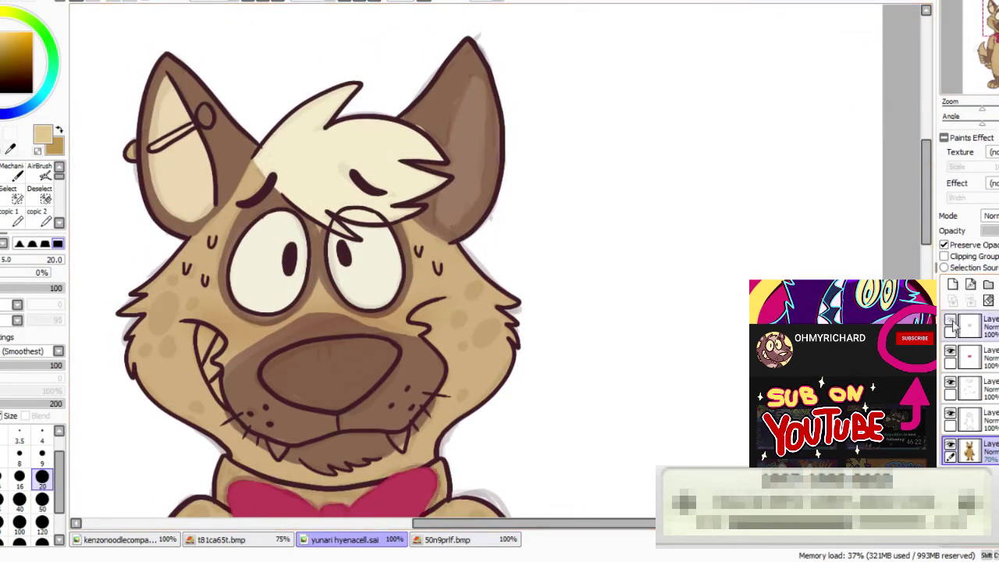
pyautogui.click(950, 412)
pyautogui.click(950, 413)
pyautogui.click(975, 422)
pyautogui.click(1, 195)
pyautogui.moveTo(381, 221); pyautogui.dragTo(345, 212)
pyautogui.moveTo(993, 19); pyautogui.dragTo(988, 25)
# Sample an off-white from the reference image 50n9prlf.bmp and paint the teeth on the colour layer
pyautogui.click(480, 540)
pyautogui.rightClick(431, 241)
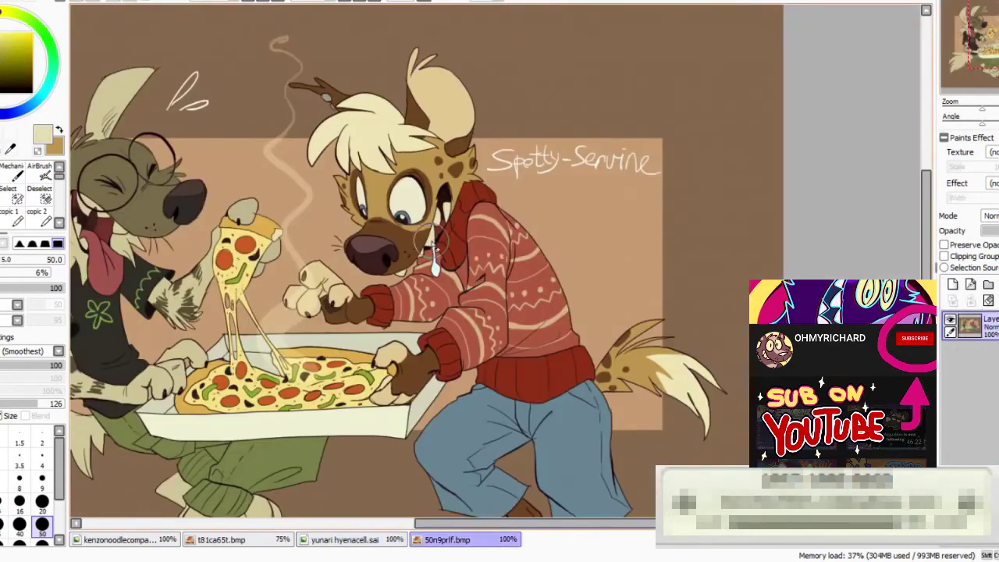
pyautogui.click(344, 539)
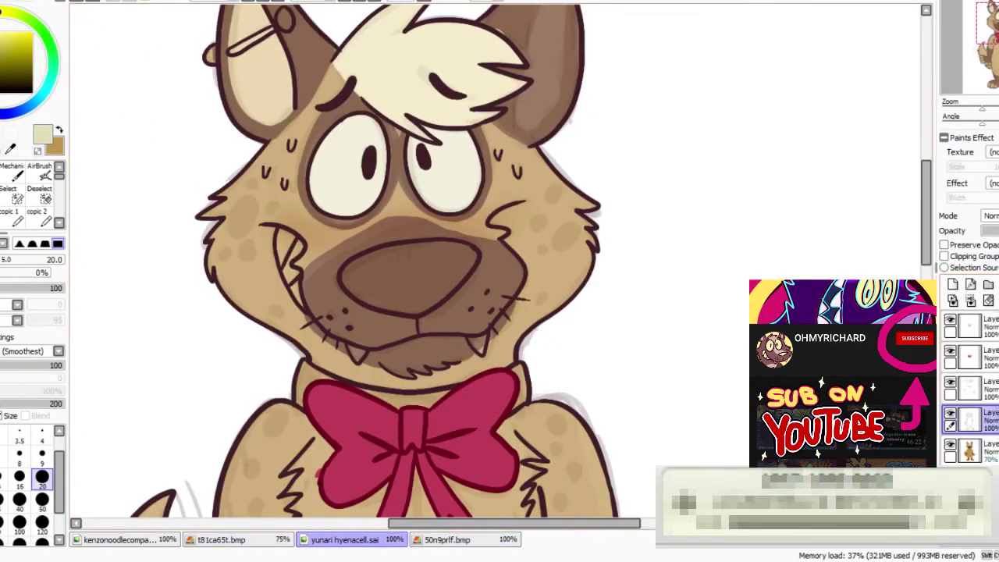
pyautogui.click(989, 450)
pyautogui.moveTo(296, 255); pyautogui.dragTo(281, 232)
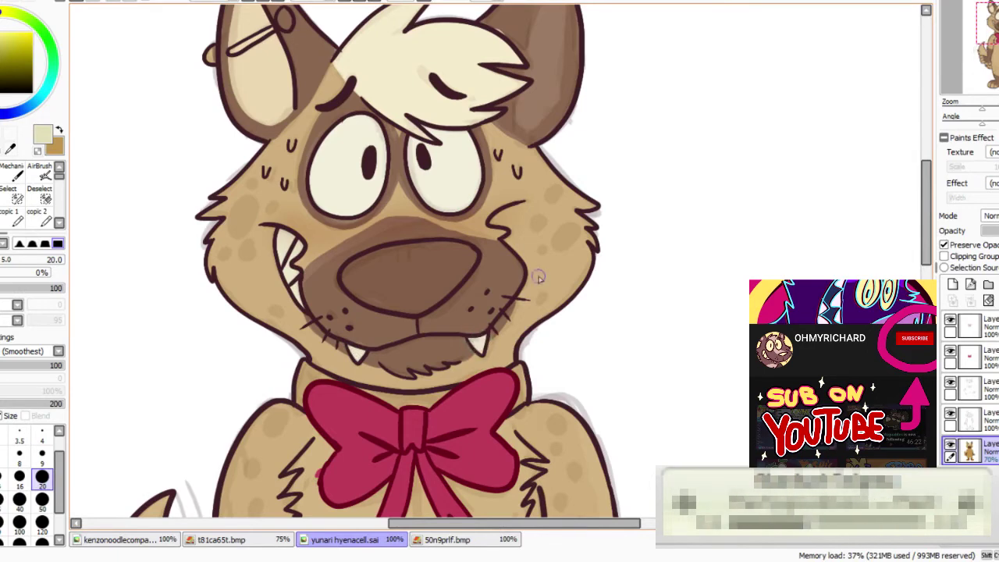
# Sample the dark nose colour from the reference image 50n9prlf.bmp and paint the hyena's nose with it
pyautogui.click(454, 539)
pyautogui.rightClick(376, 261)
pyautogui.click(370, 540)
pyautogui.moveTo(415, 260)
pyautogui.mouseDown()
pyautogui.moveTo(381, 267)
pyautogui.moveTo(398, 308)
pyautogui.moveTo(456, 285)
pyautogui.moveTo(473, 254)
pyautogui.moveTo(414, 251)
pyautogui.moveTo(417, 284)
pyautogui.mouseUp()
pyautogui.click(418, 284)
# Draw the inner edge line of the unpierced ear on the line art layer
pyautogui.moveTo(991, 24); pyautogui.dragTo(988, 16)
pyautogui.click(972, 419)
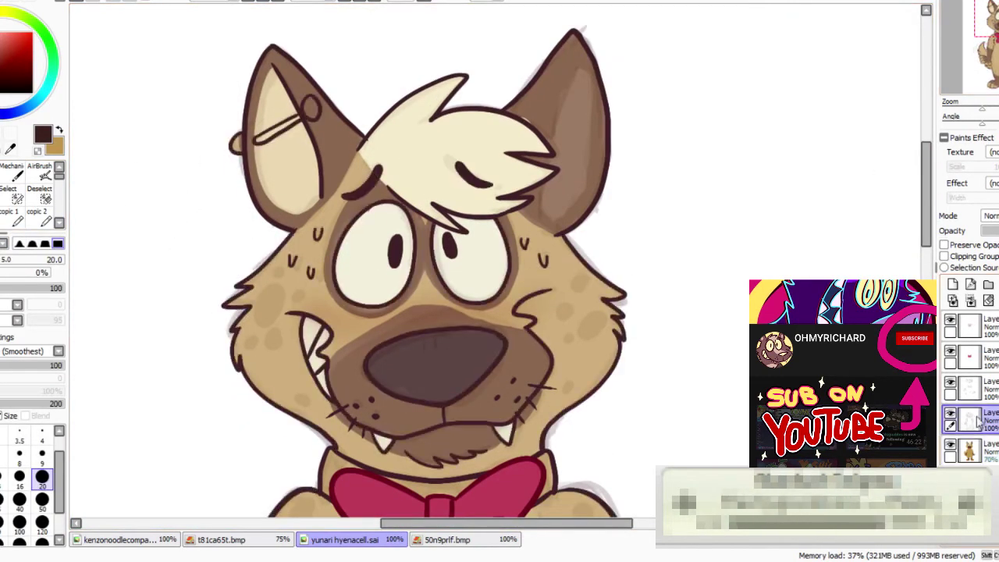
pyautogui.moveTo(575, 60); pyautogui.dragTo(540, 175)
pyautogui.hotkey('ctrl', 'z')
pyautogui.moveTo(546, 213)
pyautogui.mouseDown()
pyautogui.moveTo(582, 76)
pyautogui.moveTo(544, 209)
pyautogui.mouseUp()
pyautogui.hotkey('ctrl', 'z')
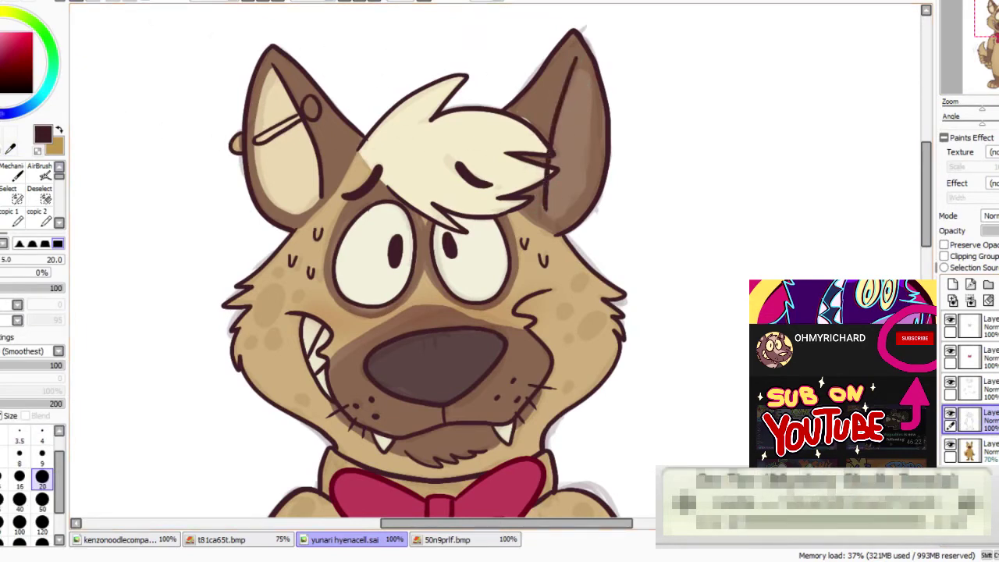
pyautogui.press('l')
pyautogui.moveTo(585, 84)
pyautogui.mouseDown()
pyautogui.moveTo(530, 160)
pyautogui.moveTo(582, 170)
pyautogui.mouseUp()
pyautogui.moveTo(562, 133)
pyautogui.mouseDown()
pyautogui.moveTo(547, 137)
pyautogui.moveTo(570, 143)
pyautogui.mouseUp()
pyautogui.hotkey('ctrl', 't')
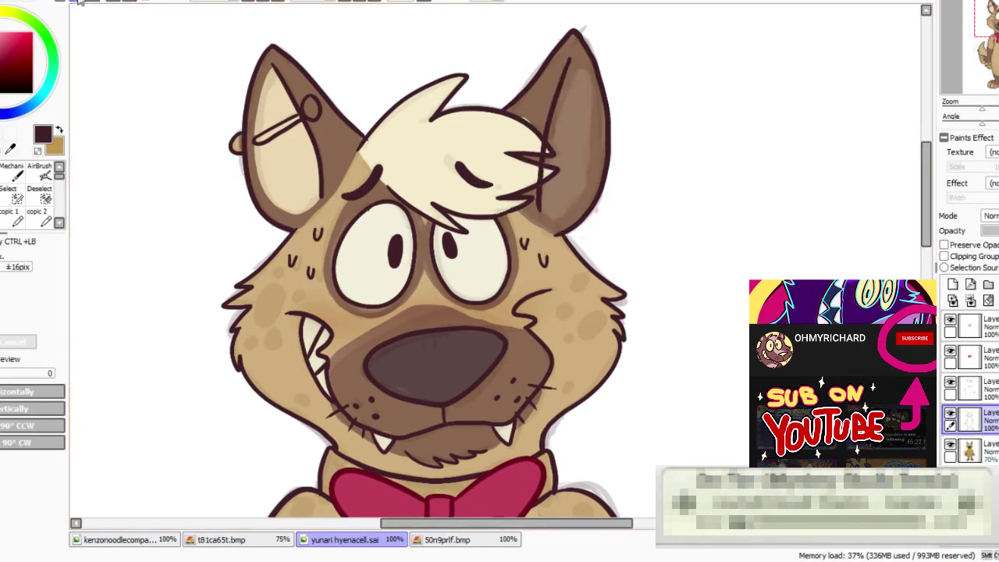
pyautogui.click(78, 3)
pyautogui.click(78, 3)
# Redraw the unpierced ear's inner line from near the tip down to the hair
pyautogui.press('b')
pyautogui.moveTo(574, 53)
pyautogui.mouseDown()
pyautogui.moveTo(529, 187)
pyautogui.moveTo(532, 212)
pyautogui.moveTo(540, 207)
pyautogui.mouseUp()
pyautogui.click(78, 3)
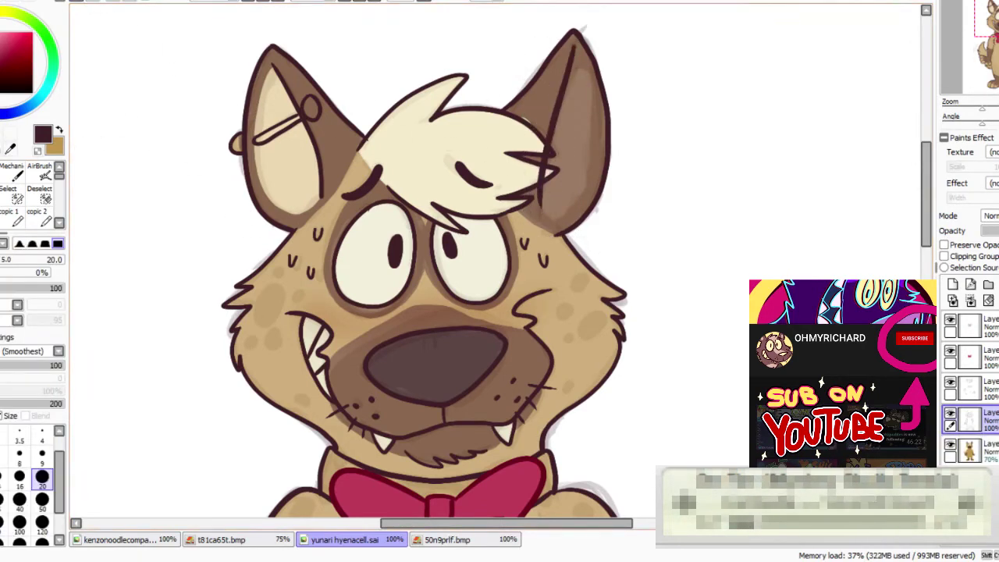
# Move the unpierced ear's inner line slightly down and erase the part crossing the hair tips
pyautogui.press('l')
pyautogui.moveTo(584, 74); pyautogui.dragTo(572, 42)
pyautogui.moveTo(570, 120); pyautogui.dragTo(568, 134)
pyautogui.hotkey('ctrl', 'd')
pyautogui.press('e')
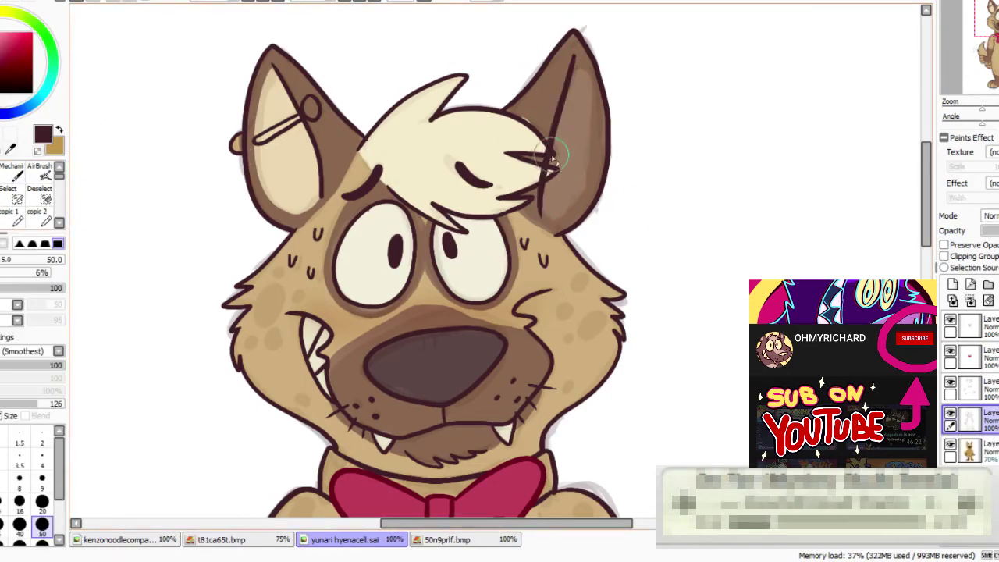
pyautogui.moveTo(548, 157); pyautogui.dragTo(546, 173)
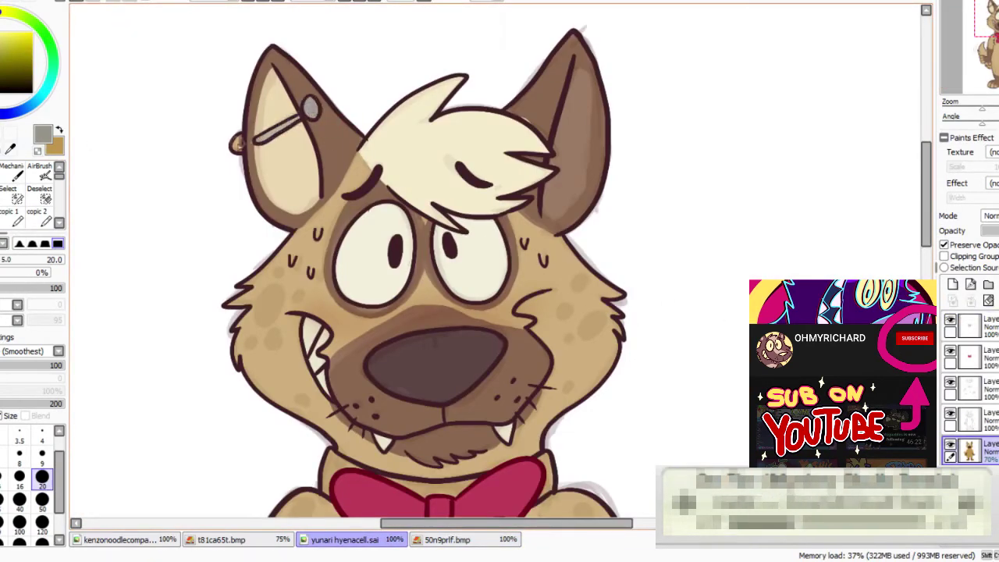
# Sample the dark brown spot colour from the reference image 50n9prlf.bmp and paint spots on both cheeks
pyautogui.click(511, 547)
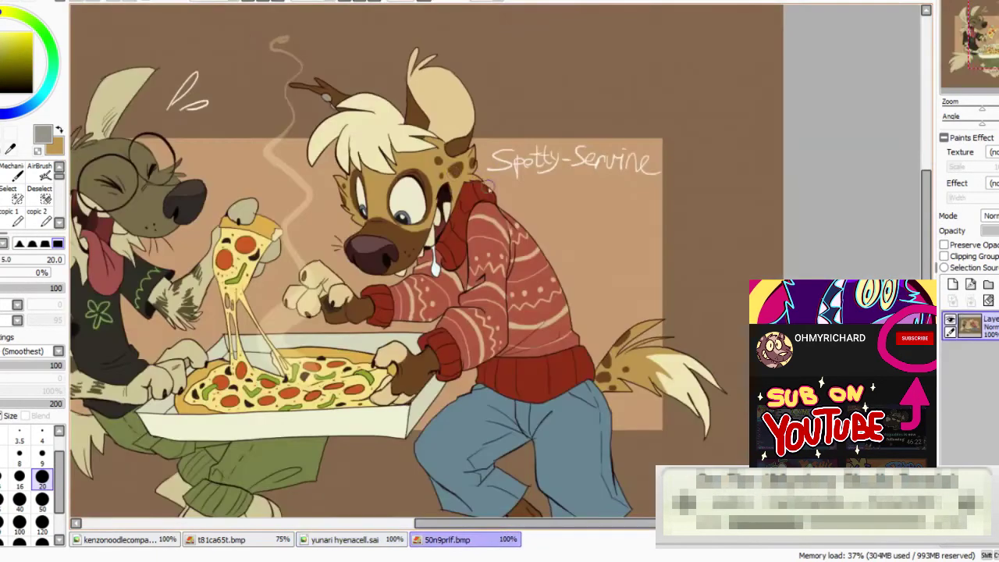
pyautogui.rightClick(452, 170)
pyautogui.click(383, 538)
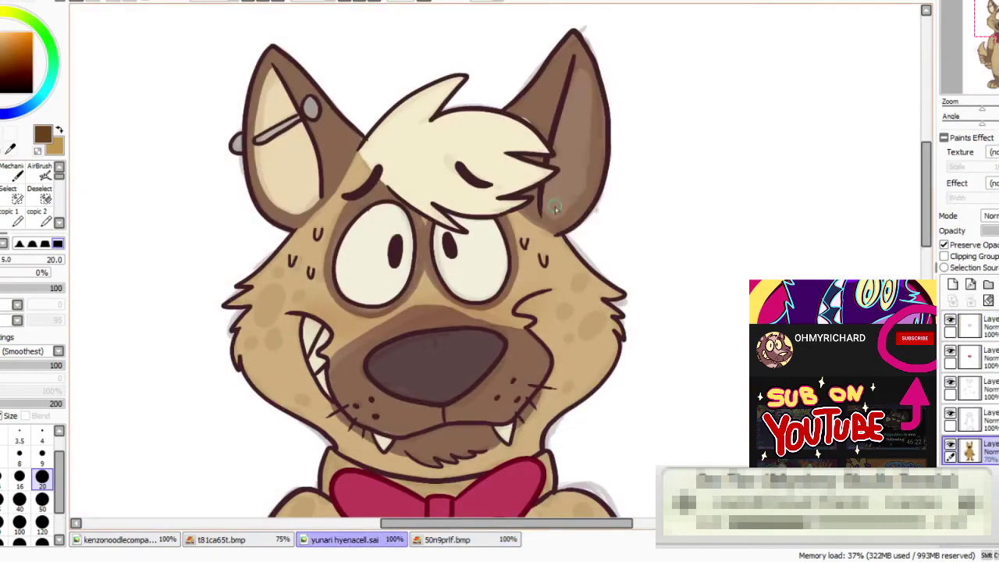
pyautogui.moveTo(558, 201); pyautogui.dragTo(469, 94)
pyautogui.moveTo(183, 186); pyautogui.dragTo(164, 235)
pyautogui.click(76, 2)
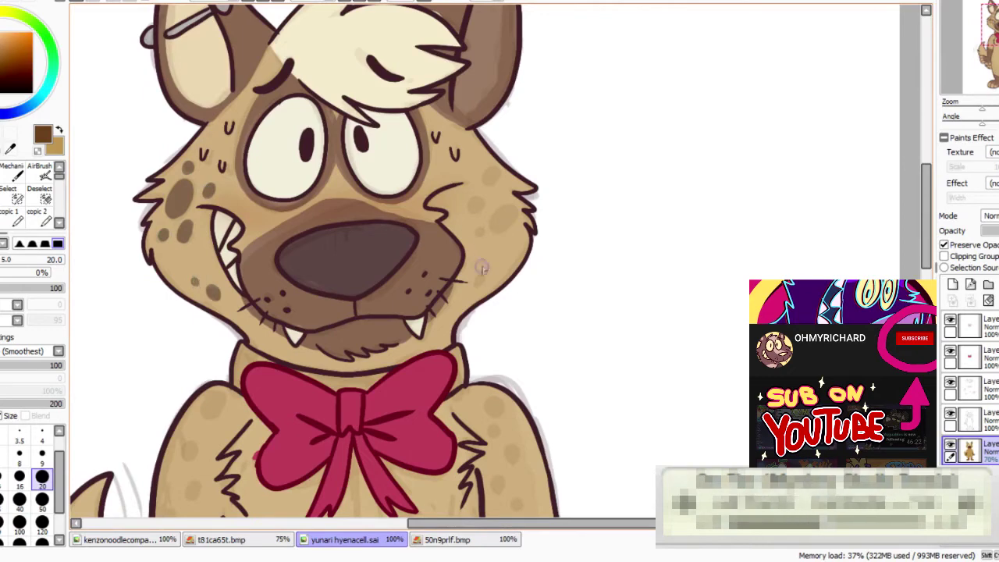
pyautogui.click(482, 234)
pyautogui.moveTo(510, 212); pyautogui.dragTo(497, 227)
pyautogui.hotkey('ctrl', 'z')
pyautogui.moveTo(479, 203); pyautogui.dragTo(473, 209)
pyautogui.moveTo(494, 174); pyautogui.dragTo(488, 183)
pyautogui.click(998, 34)
pyautogui.moveTo(501, 295); pyautogui.dragTo(502, 328)
pyautogui.moveTo(521, 343); pyautogui.dragTo(505, 381)
pyautogui.moveTo(526, 396); pyautogui.dragTo(530, 432)
pyautogui.moveTo(527, 457); pyautogui.dragTo(529, 462)
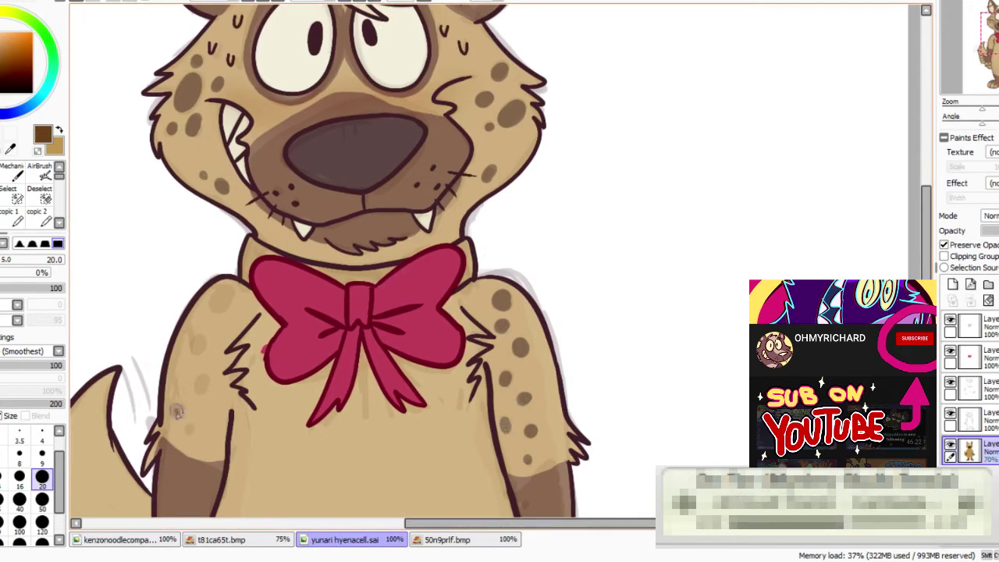
pyautogui.hotkey('ctrl', 'z')
pyautogui.hotkey('ctrl', 'z')
pyautogui.hotkey('ctrl', 'z')
pyautogui.hotkey('ctrl', 'z')
pyautogui.hotkey('ctrl', 'z')
# Paint dark brown spots of varied size on both shoulders and upper arms
pyautogui.moveTo(221, 292); pyautogui.dragTo(198, 353)
pyautogui.moveTo(201, 377); pyautogui.dragTo(176, 380)
pyautogui.moveTo(178, 403); pyautogui.dragTo(189, 437)
pyautogui.moveTo(528, 311); pyautogui.dragTo(530, 318)
pyautogui.moveTo(518, 341); pyautogui.dragTo(520, 351)
pyautogui.moveTo(504, 313); pyautogui.dragTo(505, 323)
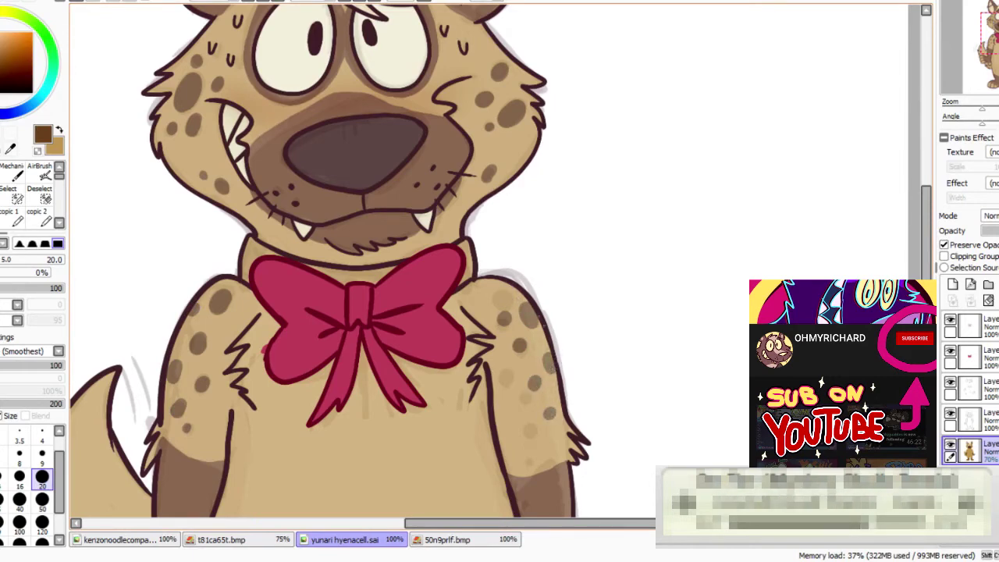
# Paint dark brown spots along the hips, both thighs and the lower part of the tail
pyautogui.scroll(-5, 504, 291)
pyautogui.moveTo(296, 202); pyautogui.dragTo(298, 212)
pyautogui.moveTo(295, 268); pyautogui.dragTo(296, 279)
pyautogui.moveTo(310, 326); pyautogui.dragTo(344, 359)
pyautogui.moveTo(330, 385)
pyautogui.mouseDown()
pyautogui.moveTo(336, 403)
pyautogui.moveTo(371, 414)
pyautogui.mouseUp()
pyautogui.moveTo(559, 395); pyautogui.dragTo(554, 414)
pyautogui.moveTo(586, 378); pyautogui.dragTo(588, 391)
pyautogui.moveTo(573, 356); pyautogui.dragTo(574, 363)
pyautogui.moveTo(230, 299); pyautogui.dragTo(266, 336)
# Sample the cream colour from the reference image 50n9prlf.bmp and paint the upper part of the tail with it
pyautogui.click(467, 541)
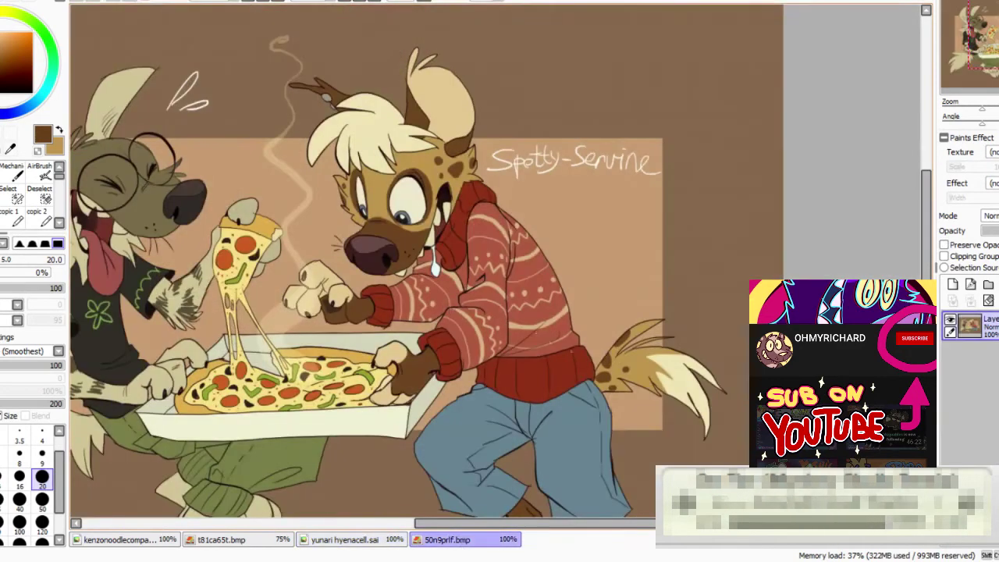
pyautogui.rightClick(681, 385)
pyautogui.click(344, 540)
pyautogui.moveTo(130, 178); pyautogui.dragTo(150, 197)
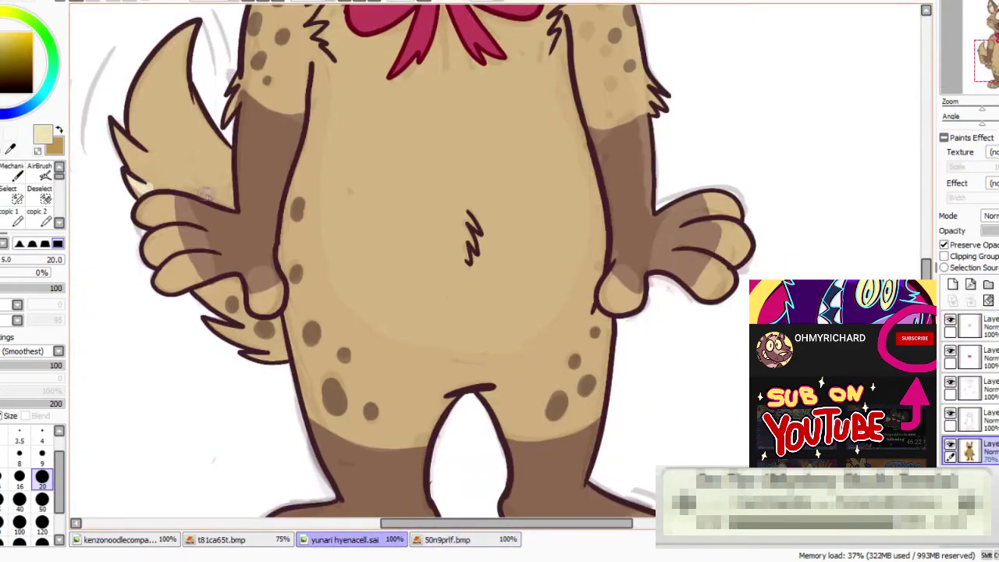
pyautogui.moveTo(232, 195)
pyautogui.mouseDown()
pyautogui.moveTo(189, 32)
pyautogui.moveTo(126, 147)
pyautogui.moveTo(156, 185)
pyautogui.moveTo(184, 184)
pyautogui.moveTo(206, 200)
pyautogui.mouseUp()
pyautogui.press('g')
pyautogui.click(183, 149)
pyautogui.press('n')
pyautogui.moveTo(993, 61)
pyautogui.mouseDown()
pyautogui.moveTo(995, 41)
pyautogui.moveTo(991, 53)
pyautogui.mouseUp()
# Outline a large rounded belly patch in cream, from below both shoulder fur tufts down to above the legs
pyautogui.moveTo(345, 324); pyautogui.dragTo(476, 464)
pyautogui.click(77, 2)
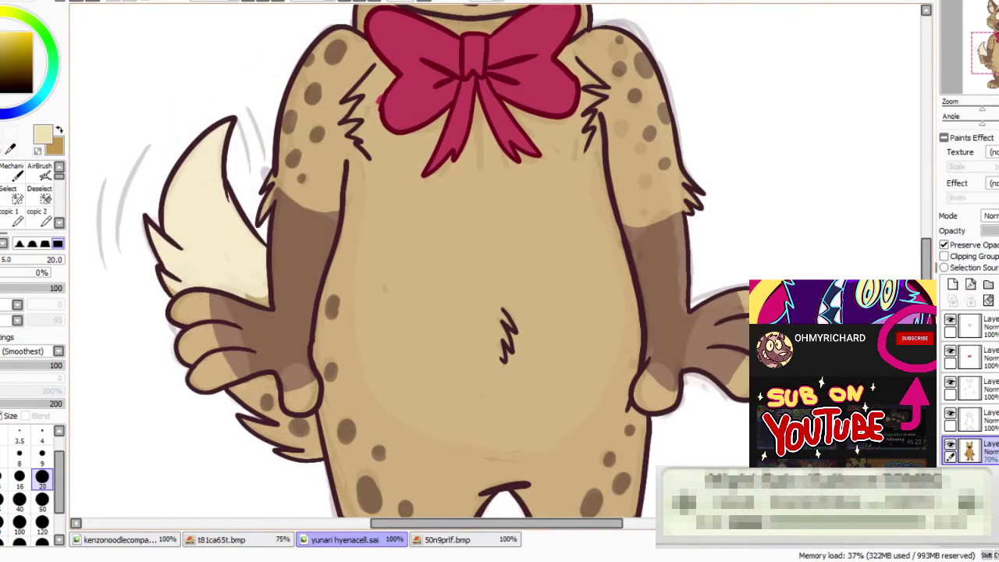
pyautogui.moveTo(363, 150)
pyautogui.mouseDown()
pyautogui.moveTo(354, 307)
pyautogui.moveTo(615, 323)
pyautogui.moveTo(605, 198)
pyautogui.mouseUp()
pyautogui.click(82, 2)
pyautogui.moveTo(585, 149); pyautogui.dragTo(616, 350)
pyautogui.moveTo(364, 146)
pyautogui.mouseDown()
pyautogui.moveTo(491, 448)
pyautogui.moveTo(610, 320)
pyautogui.moveTo(605, 300)
pyautogui.mouseUp()
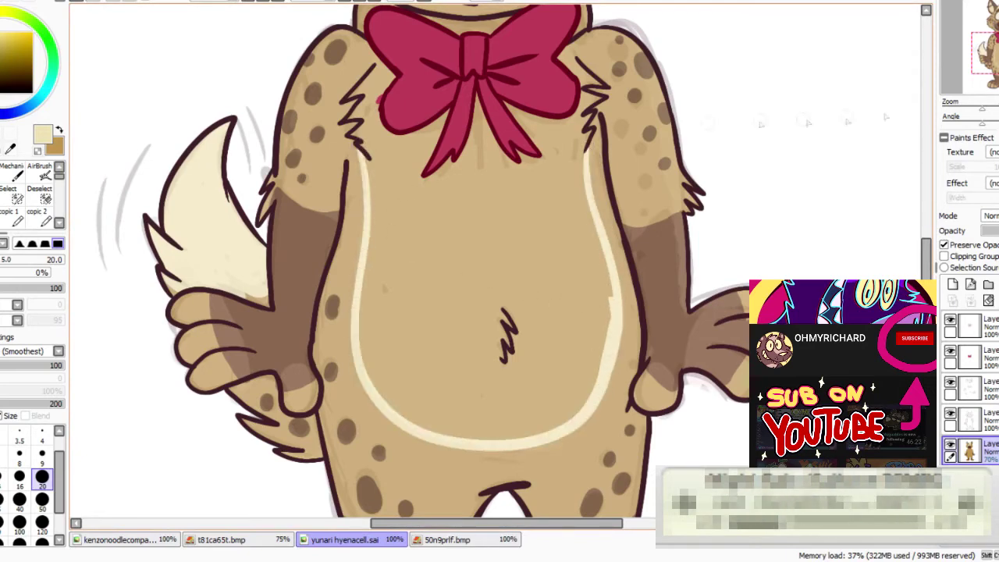
# Extend the cream patch along the shoulder fur tufts up to the bow and fill the whole chest and belly
pyautogui.moveTo(386, 94); pyautogui.dragTo(377, 254)
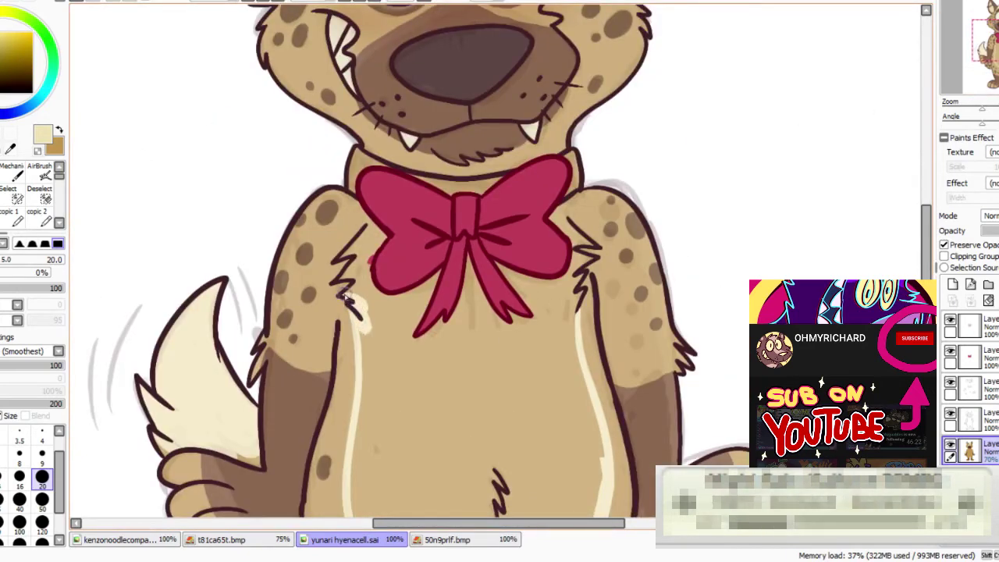
pyautogui.moveTo(350, 274)
pyautogui.mouseDown()
pyautogui.moveTo(343, 259)
pyautogui.moveTo(373, 231)
pyautogui.mouseUp()
pyautogui.moveTo(584, 284)
pyautogui.mouseDown()
pyautogui.moveTo(567, 322)
pyautogui.moveTo(569, 309)
pyautogui.mouseUp()
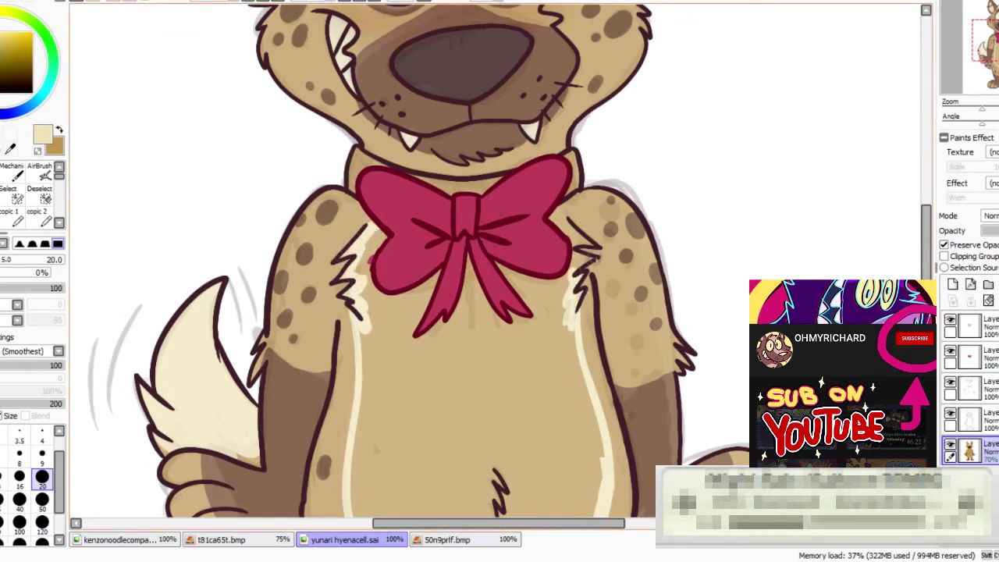
pyautogui.moveTo(570, 249); pyautogui.dragTo(562, 222)
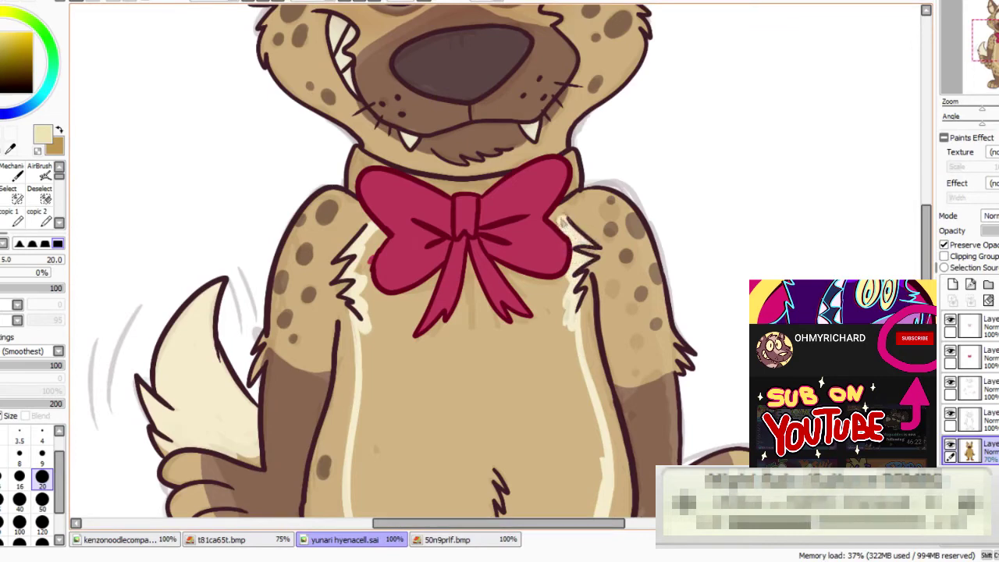
pyautogui.moveTo(569, 256); pyautogui.dragTo(571, 343)
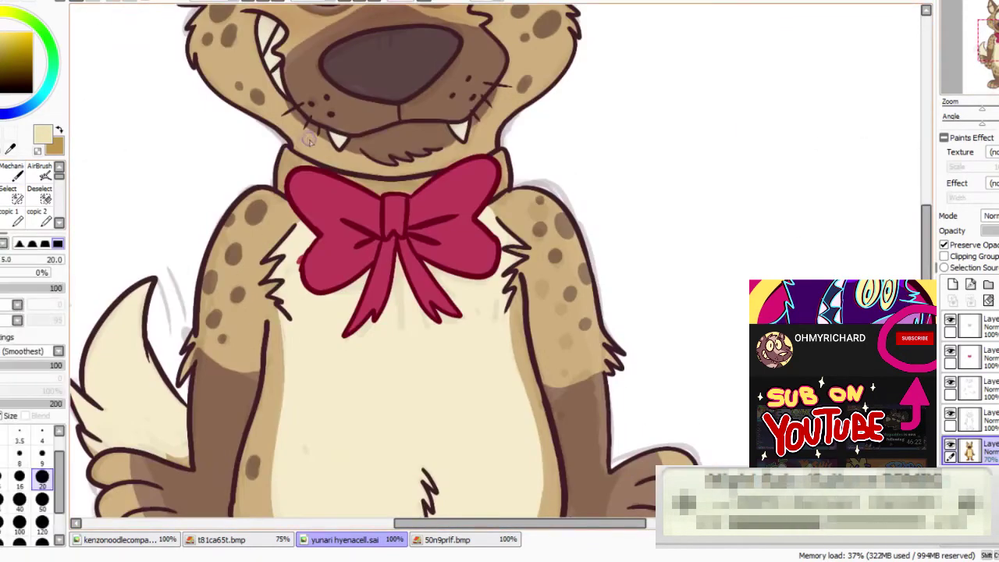
# Paint a jagged cream patch along the lower jaw and fill it down to the neck line
pyautogui.moveTo(310, 140); pyautogui.dragTo(307, 154)
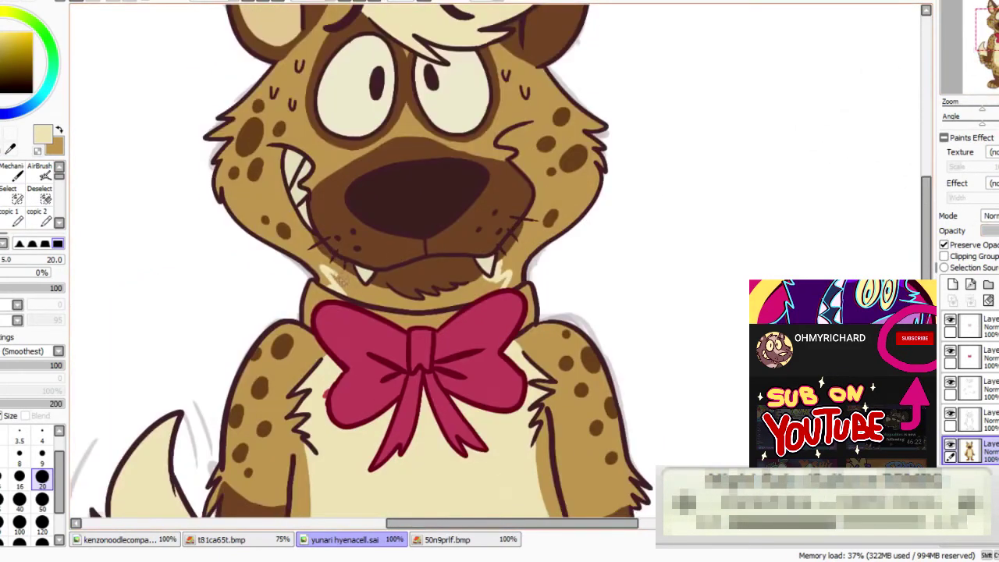
pyautogui.moveTo(333, 268); pyautogui.dragTo(359, 284)
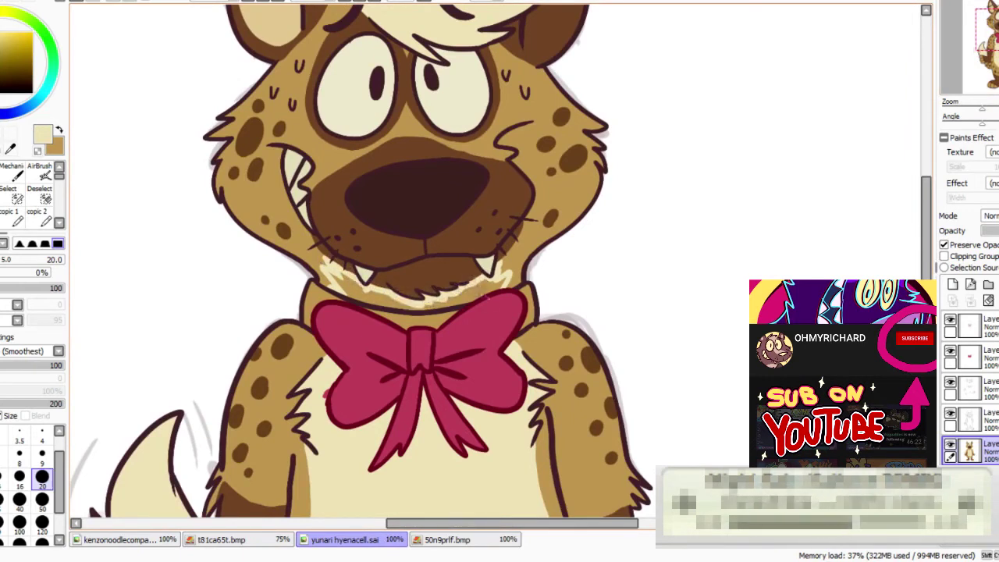
pyautogui.moveTo(488, 287); pyautogui.dragTo(451, 304)
pyautogui.moveTo(332, 276)
pyautogui.mouseDown()
pyautogui.moveTo(376, 301)
pyautogui.moveTo(430, 307)
pyautogui.mouseUp()
# Paint the fingers and thumbs of both hands cream
pyautogui.moveTo(980, 81); pyautogui.dragTo(979, 79)
pyautogui.scroll(-5, 500, 266)
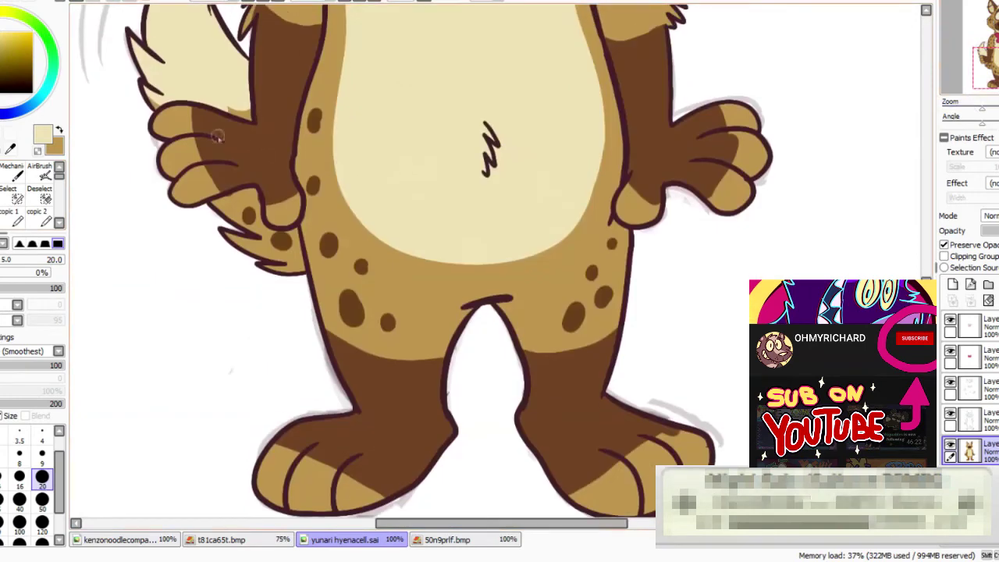
pyautogui.moveTo(201, 193)
pyautogui.mouseDown()
pyautogui.moveTo(179, 174)
pyautogui.moveTo(165, 130)
pyautogui.moveTo(184, 117)
pyautogui.moveTo(205, 140)
pyautogui.moveTo(188, 131)
pyautogui.mouseUp()
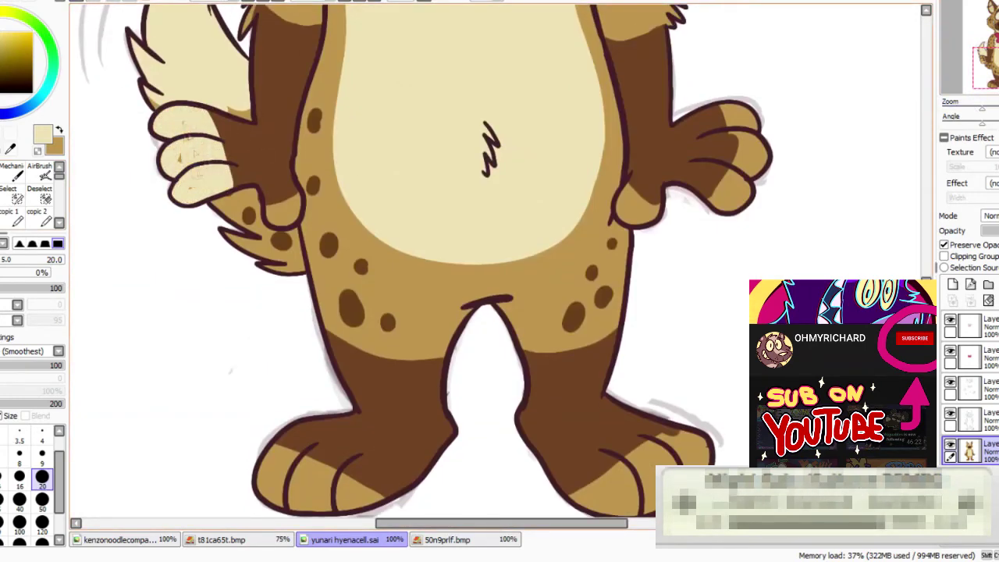
pyautogui.moveTo(264, 191)
pyautogui.mouseDown()
pyautogui.moveTo(289, 189)
pyautogui.moveTo(288, 207)
pyautogui.mouseUp()
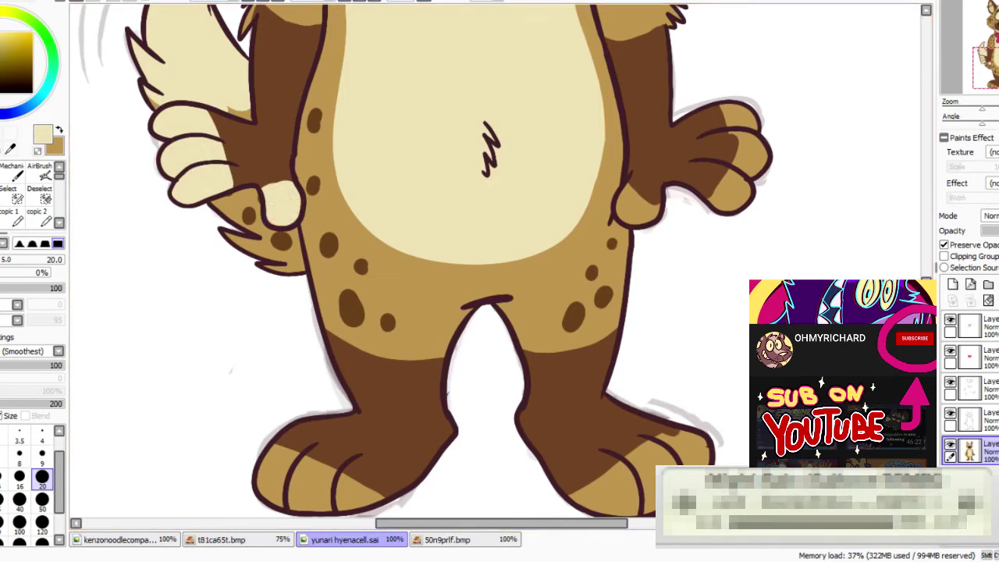
pyautogui.moveTo(585, 197)
pyautogui.mouseDown()
pyautogui.moveTo(433, 276)
pyautogui.moveTo(498, 270)
pyautogui.moveTo(481, 273)
pyautogui.moveTo(480, 294)
pyautogui.mouseUp()
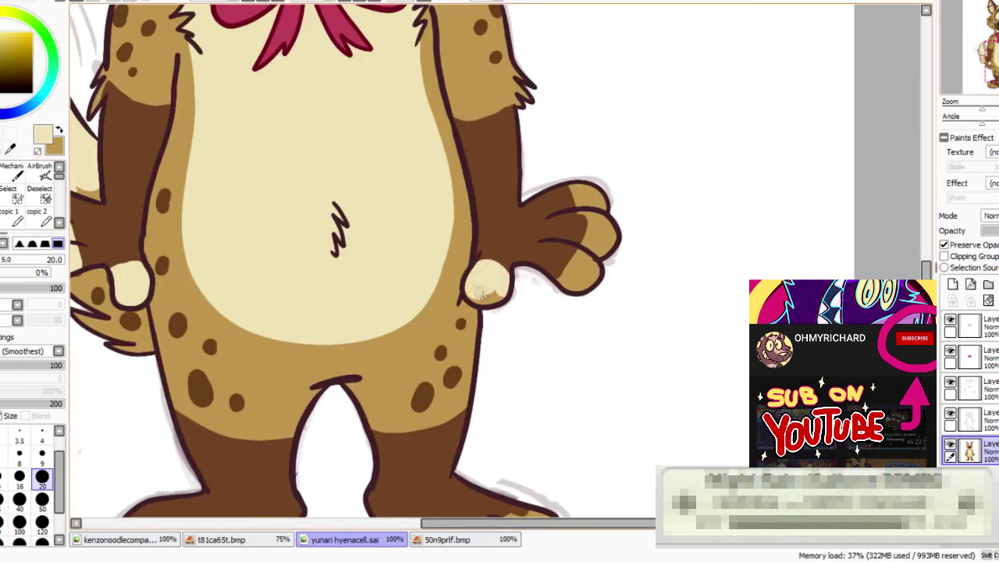
pyautogui.moveTo(539, 199)
pyautogui.mouseDown()
pyautogui.moveTo(562, 273)
pyautogui.moveTo(565, 199)
pyautogui.moveTo(593, 258)
pyautogui.moveTo(597, 230)
pyautogui.mouseUp()
pyautogui.moveTo(996, 50); pyautogui.dragTo(998, 54)
pyautogui.moveTo(672, 168); pyautogui.dragTo(683, 213)
# Sample the muzzle's dark brown beside the cream jaw patch
pyautogui.moveTo(998, 39); pyautogui.dragTo(998, 30)
pyautogui.click(60, 129)
pyautogui.keyDown('alt'); pyautogui.click(331, 240); pyautogui.keyUp('alt')
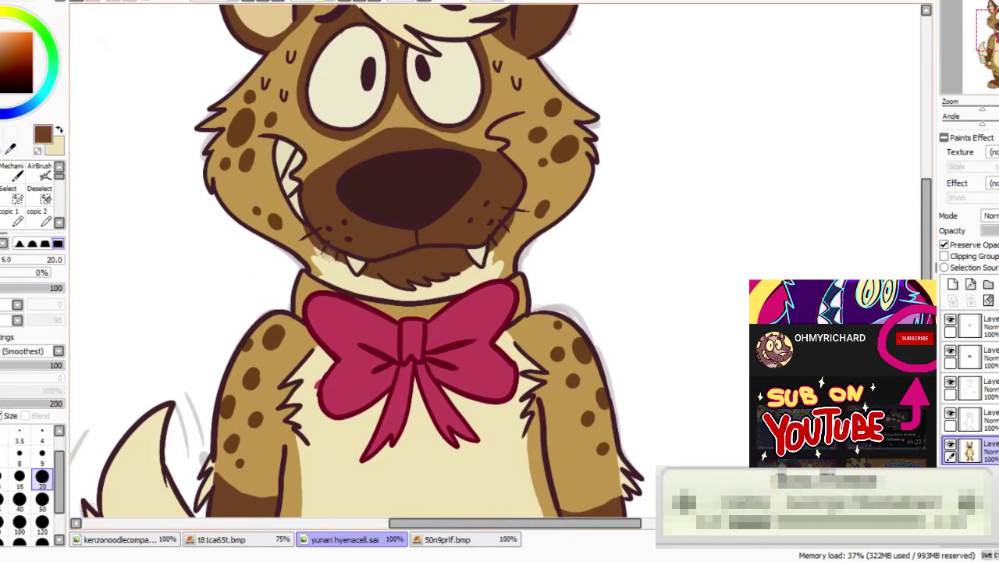
# Paint the toes of both feet cream, redoing the strokes that miss the shape
pyautogui.moveTo(998, 30); pyautogui.dragTo(998, 80)
pyautogui.click(60, 129)
pyautogui.moveTo(538, 344)
pyautogui.mouseDown()
pyautogui.moveTo(569, 359)
pyautogui.moveTo(601, 328)
pyautogui.moveTo(624, 383)
pyautogui.mouseUp()
pyautogui.hotkey('ctrl', 'z')
pyautogui.moveTo(234, 308); pyautogui.dragTo(353, 357)
pyautogui.hotkey('ctrl', 'z')
pyautogui.moveTo(262, 318); pyautogui.dragTo(343, 363)
pyautogui.hotkey('ctrl', 'z')
pyautogui.moveTo(232, 307)
pyautogui.mouseDown()
pyautogui.moveTo(351, 357)
pyautogui.moveTo(218, 318)
pyautogui.moveTo(325, 371)
pyautogui.mouseUp()
# Preserve opacity on the line art layer and recolour the outlines of the sweat drops in muted teal
pyautogui.moveTo(988, 71); pyautogui.dragTo(986, 56)
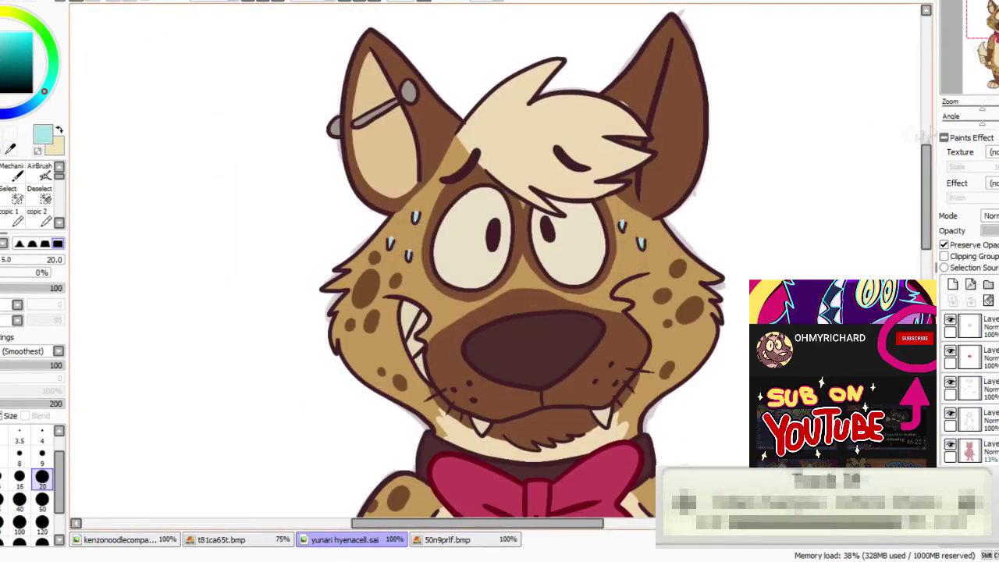
pyautogui.click(964, 422)
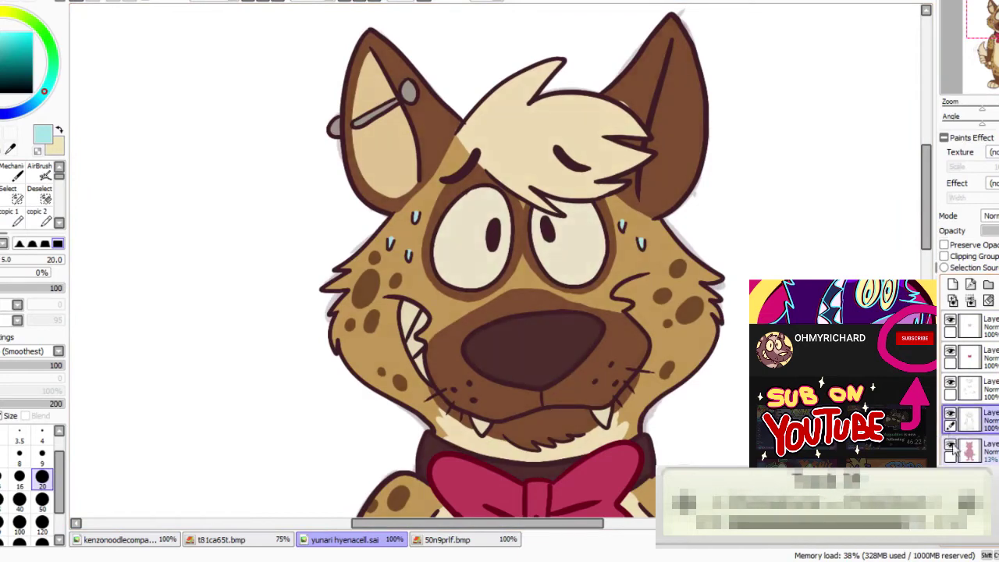
pyautogui.click(943, 244)
pyautogui.moveTo(14, 47); pyautogui.dragTo(3, 50)
pyautogui.moveTo(388, 239); pyautogui.dragTo(392, 249)
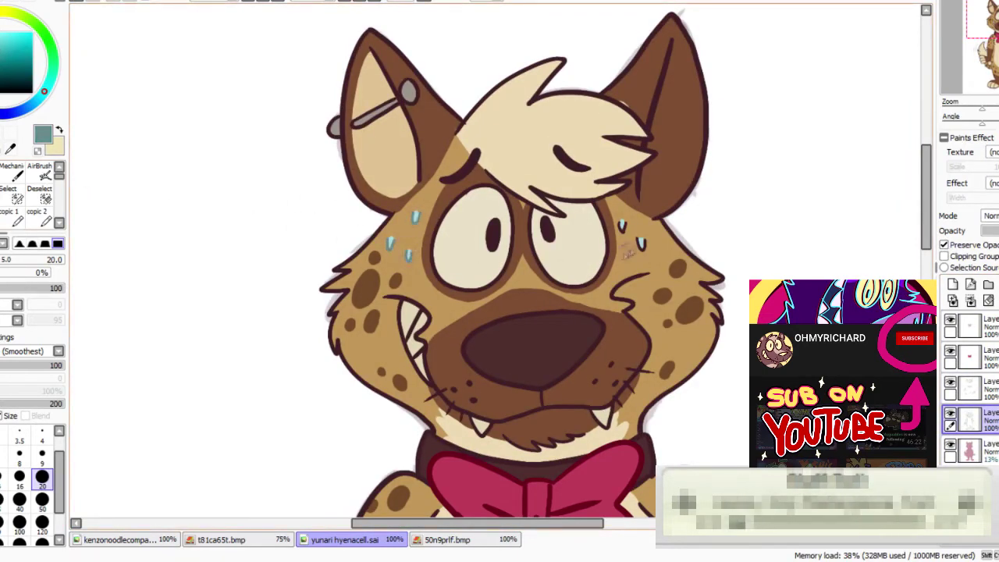
# Hide the 13% tint layer to sample the ear's brown, and show the layer again
pyautogui.click(976, 451)
pyautogui.click(950, 445)
pyautogui.click(975, 477)
pyautogui.rightClick(649, 76)
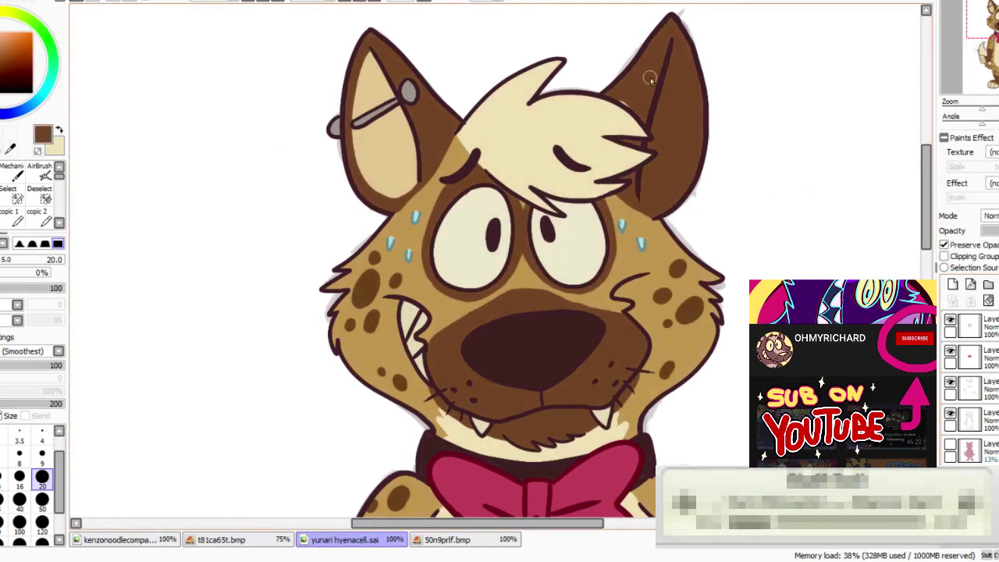
pyautogui.click(944, 245)
pyautogui.click(943, 244)
pyautogui.moveTo(927, 207); pyautogui.dragTo(927, 231)
pyautogui.click(950, 445)
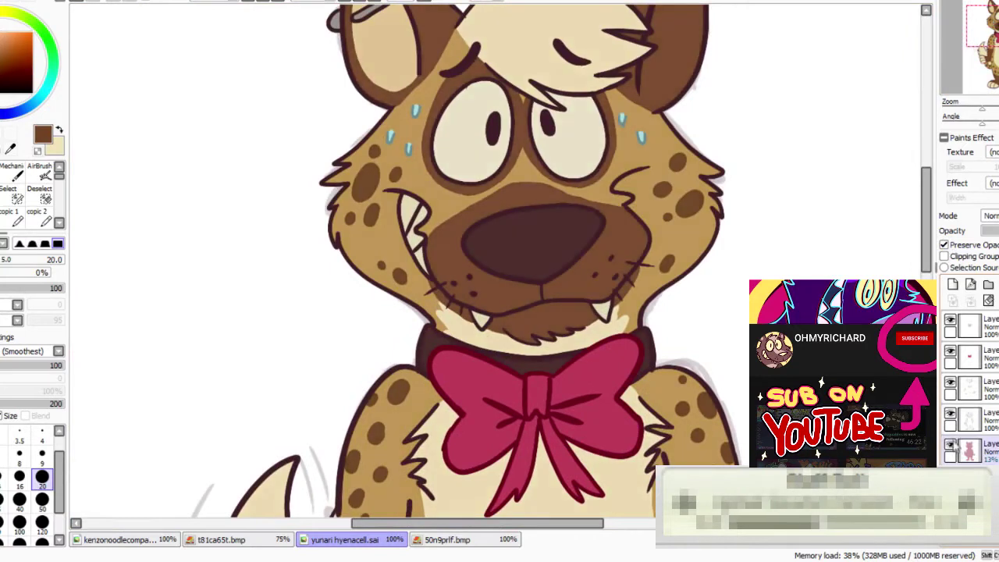
# Refill the bow's line art on its own layer with maroon, dark red and purple shades, settling on a muted plum
pyautogui.rightClick(597, 384)
pyautogui.click(970, 325)
pyautogui.click(4, 60)
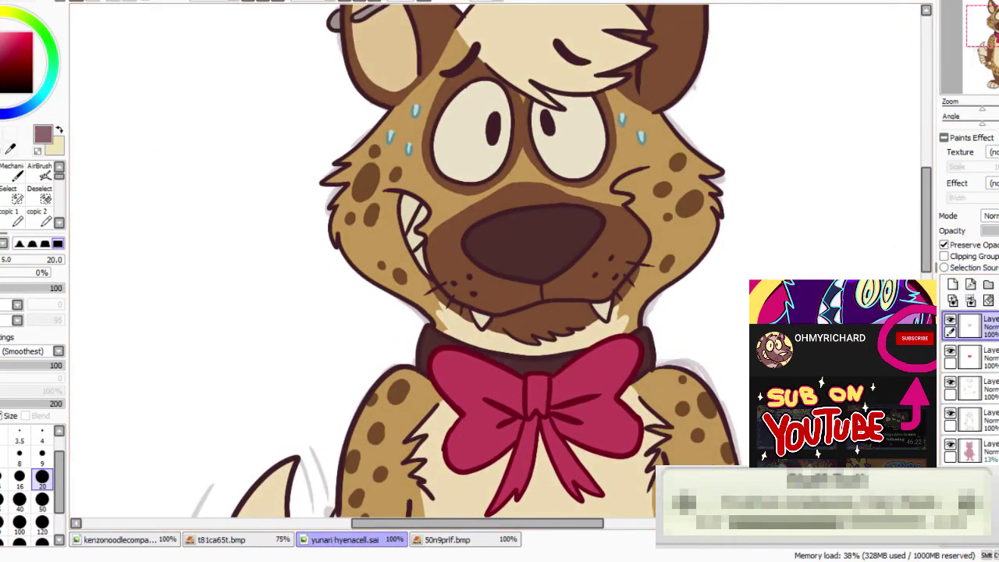
pyautogui.click(2, 67)
pyautogui.press('g')
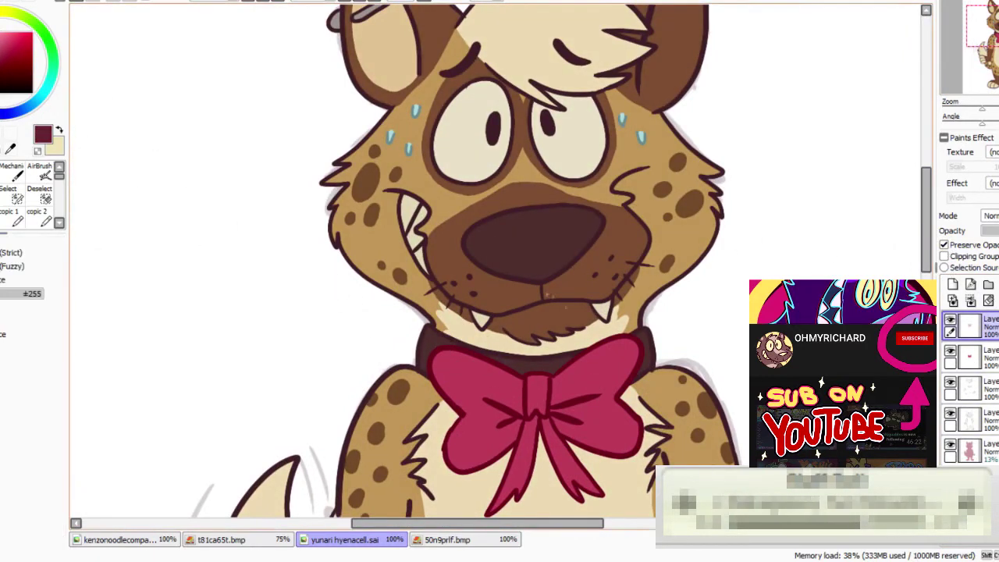
pyautogui.click(522, 365)
pyautogui.click(31, 75)
pyautogui.click(523, 364)
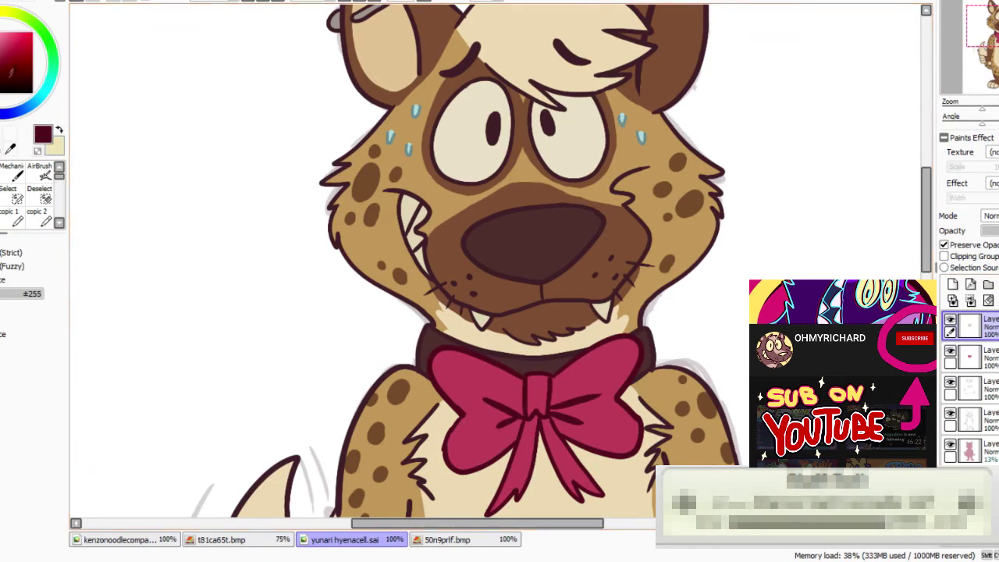
pyautogui.click(8, 68)
pyautogui.click(500, 371)
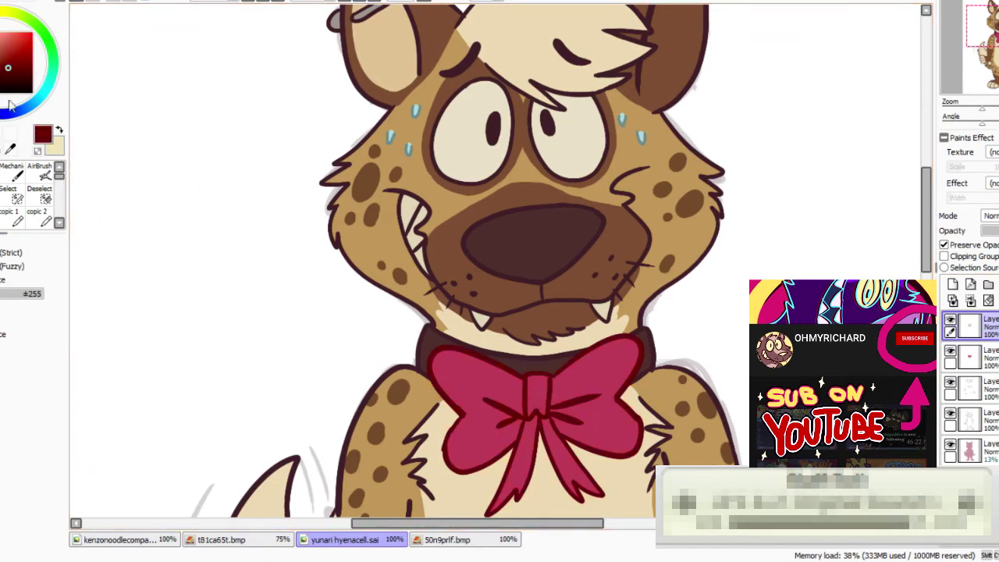
pyautogui.click(4, 113)
pyautogui.click(504, 363)
pyautogui.click(0, 108)
pyautogui.click(511, 328)
pyautogui.click(3, 61)
pyautogui.click(437, 349)
pyautogui.click(2, 54)
pyautogui.click(437, 349)
pyautogui.click(4, 68)
pyautogui.click(437, 349)
pyautogui.click(2, 59)
pyautogui.click(437, 349)
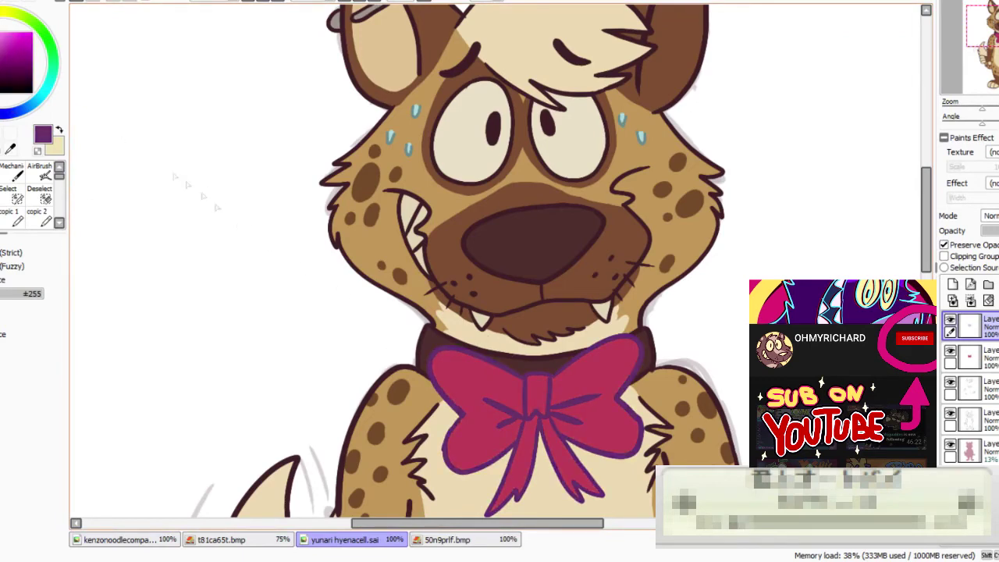
# Select the collar areas on both sides of the bow and fill them with dark slate blue on a new layer
pyautogui.scroll(-5, 500, 265)
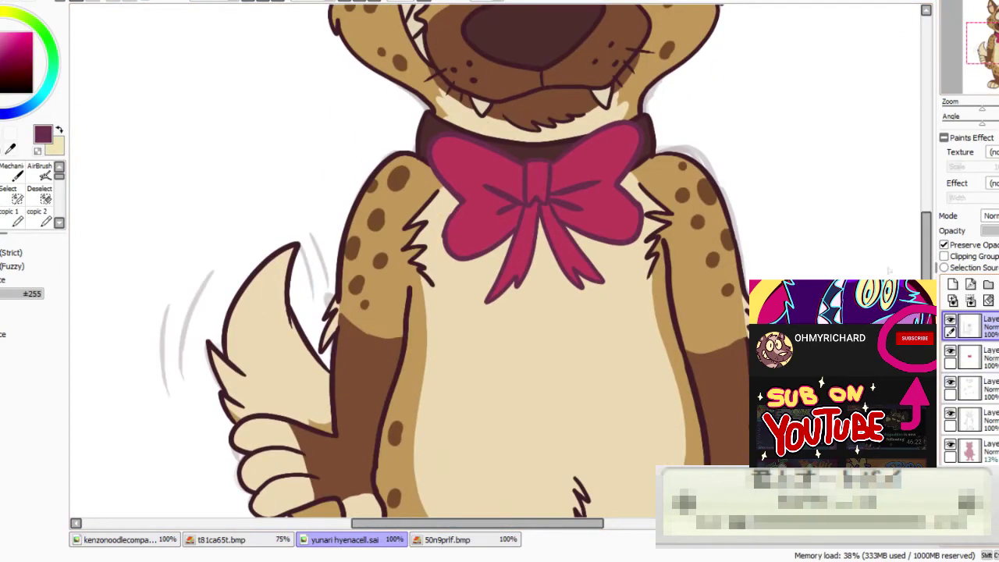
pyautogui.click(430, 134)
pyautogui.click(655, 142)
pyautogui.hotkey('ctrl', 'z')
pyautogui.click(646, 141)
pyautogui.click(3, 197)
pyautogui.click(952, 285)
pyautogui.click(32, 104)
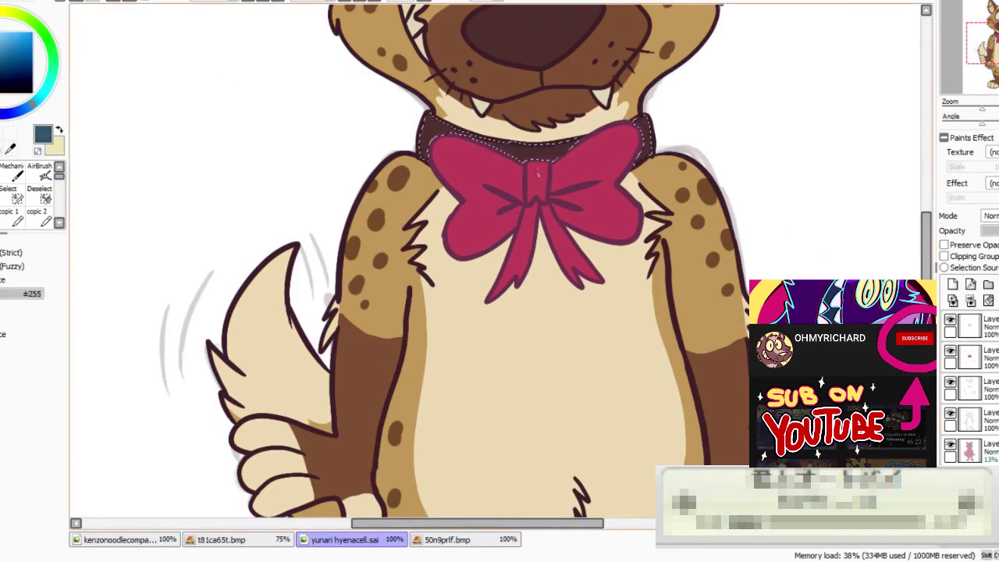
pyautogui.click(742, 164)
pyautogui.hotkey('ctrl', 'd')
# Paint out the pupil of the eye below the fringe in cream and redraw it in dark maroon
pyautogui.scroll(5, 477, 261)
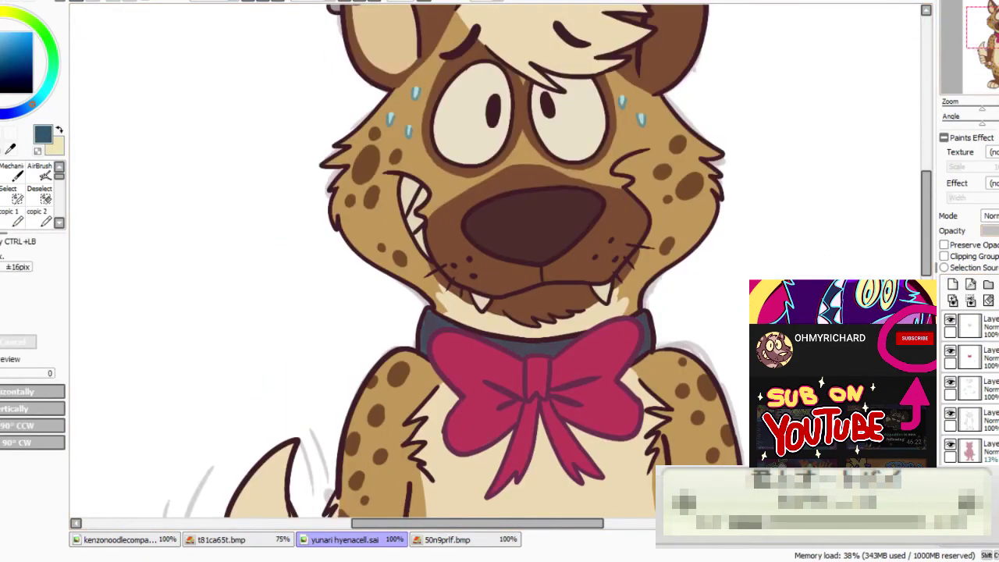
pyautogui.click(973, 301)
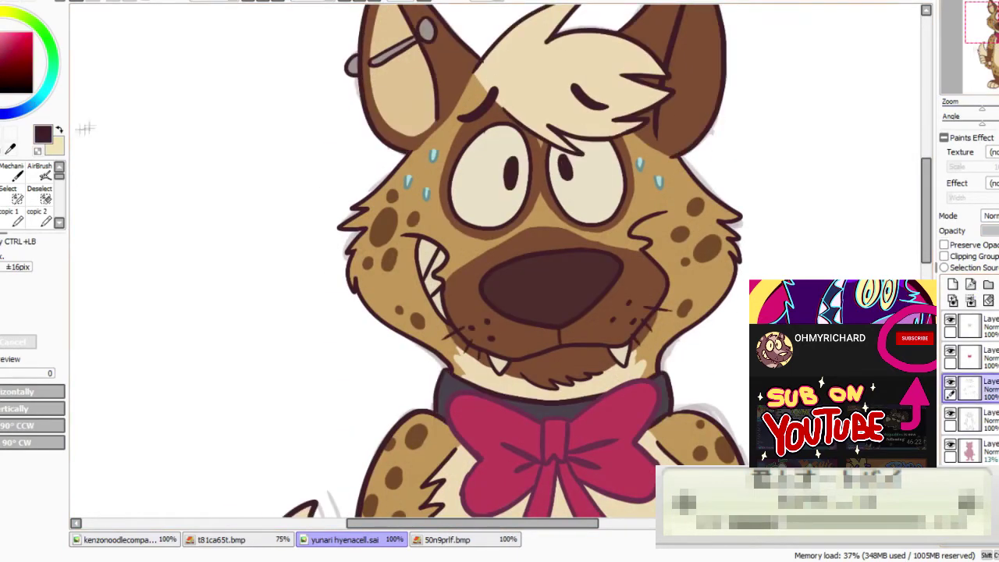
pyautogui.press('x')
pyautogui.moveTo(562, 158); pyautogui.dragTo(572, 176)
pyautogui.press('[')
pyautogui.press('[')
pyautogui.press('[')
pyautogui.press('[')
pyautogui.press('[')
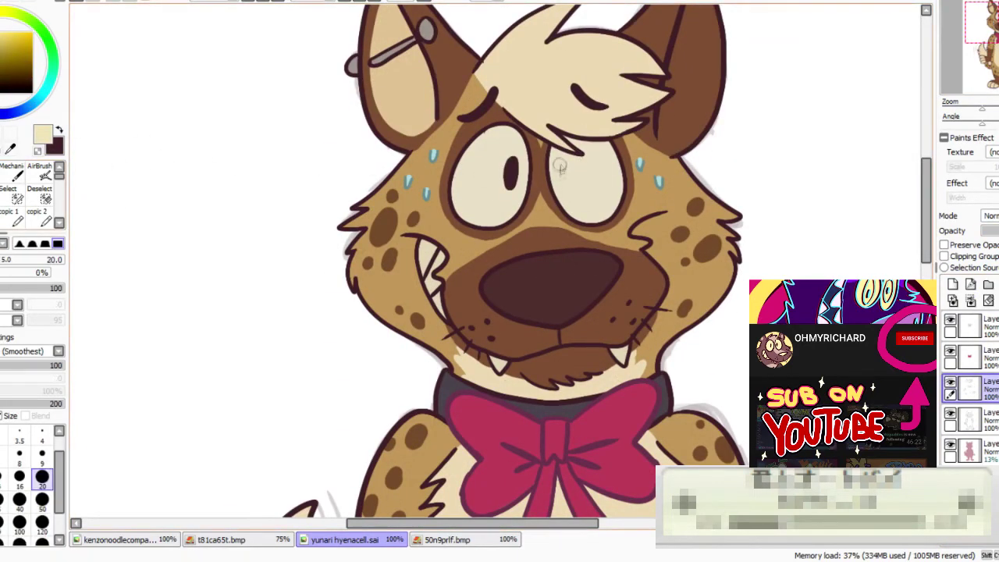
pyautogui.press('x')
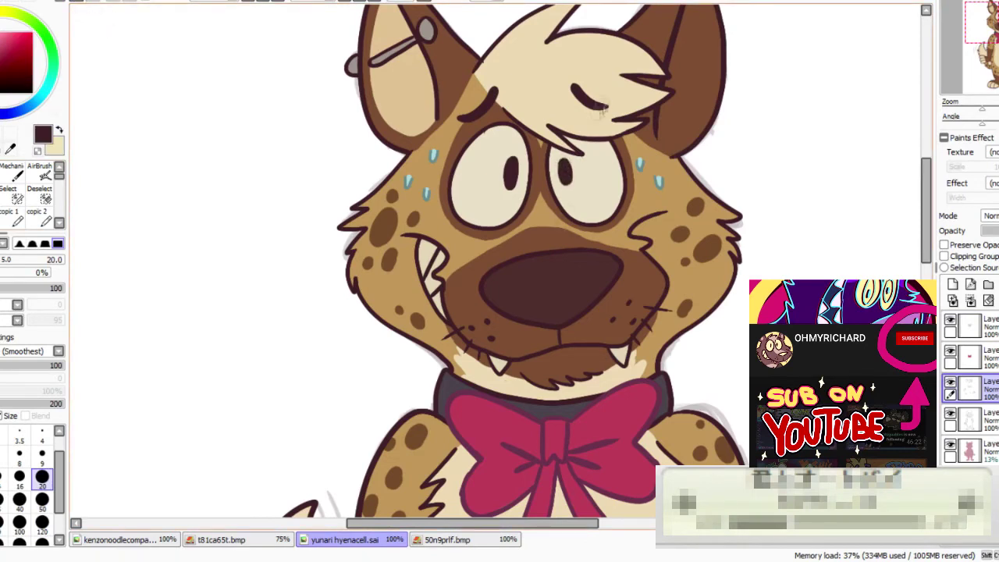
# Paint purple shadow shapes across the muzzle and beside the eye on the Multiply layer at 38% opacity
pyautogui.click(2, 33)
pyautogui.click(1, 13)
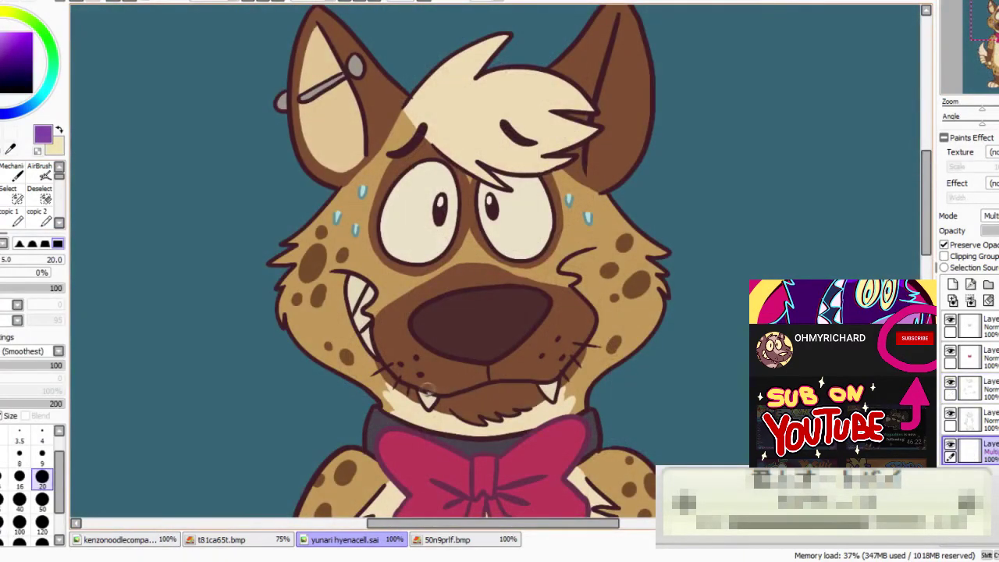
pyautogui.moveTo(429, 389); pyautogui.dragTo(562, 168)
pyautogui.click(997, 231)
pyautogui.moveTo(441, 388)
pyautogui.mouseDown()
pyautogui.moveTo(531, 303)
pyautogui.moveTo(533, 373)
pyautogui.moveTo(556, 320)
pyautogui.mouseUp()
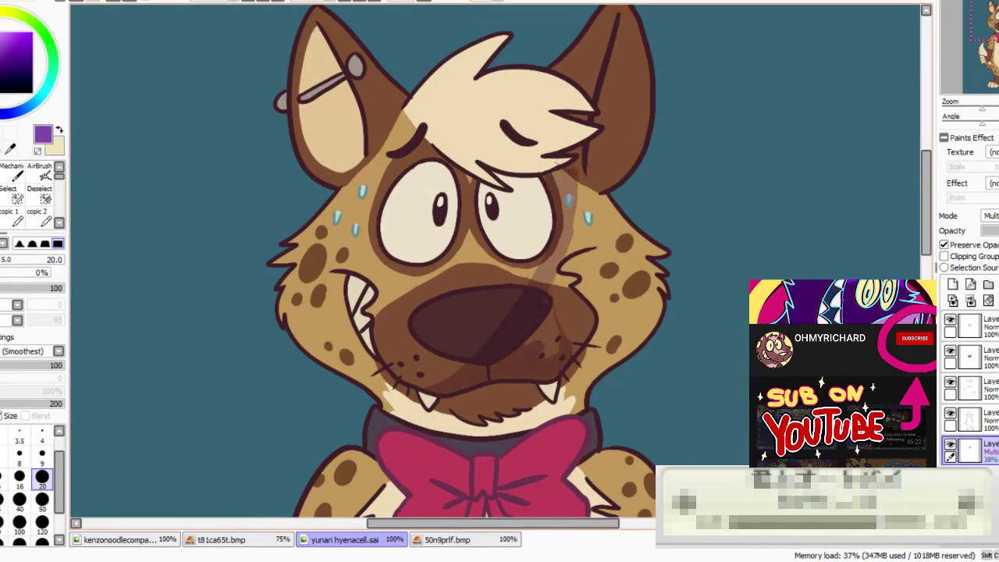
# Paint the inside of the unpierced ear in tan on the flat colour layer
pyautogui.click(60, 131)
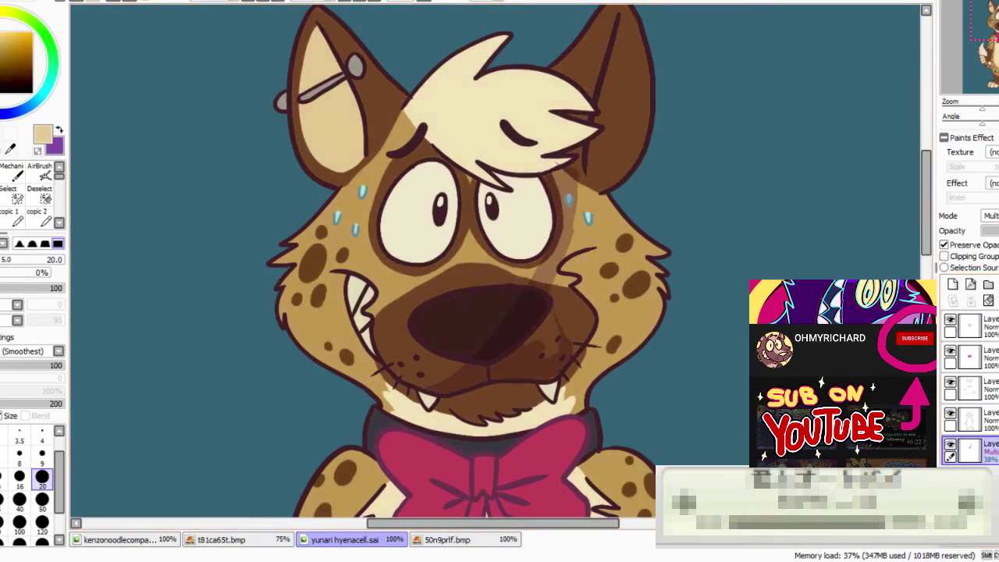
pyautogui.click(985, 512)
pyautogui.moveTo(617, 137); pyautogui.dragTo(592, 182)
pyautogui.moveTo(624, 14); pyautogui.dragTo(601, 175)
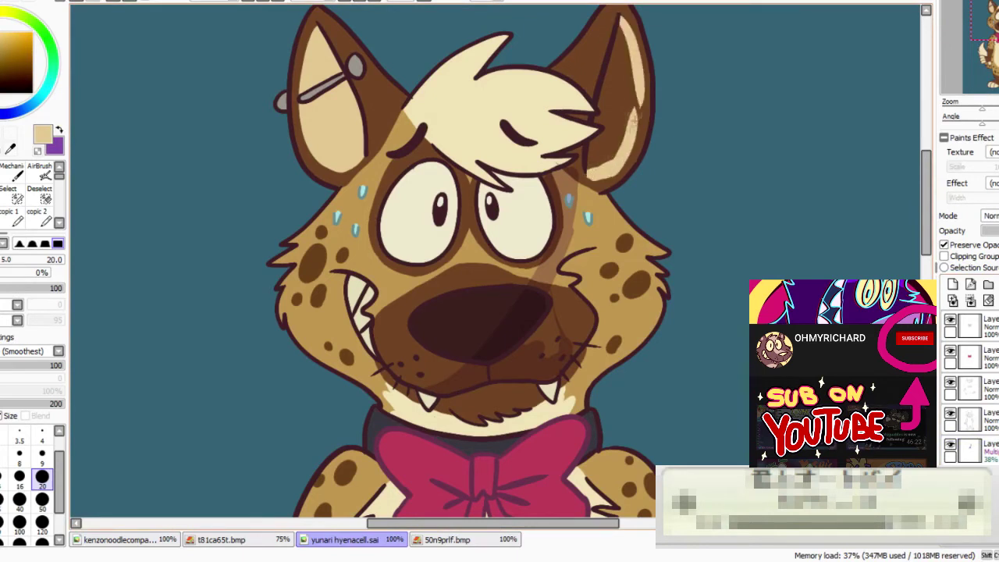
pyautogui.moveTo(627, 53); pyautogui.dragTo(609, 78)
pyautogui.moveTo(591, 165)
pyautogui.mouseDown()
pyautogui.moveTo(617, 86)
pyautogui.moveTo(630, 104)
pyautogui.mouseUp()
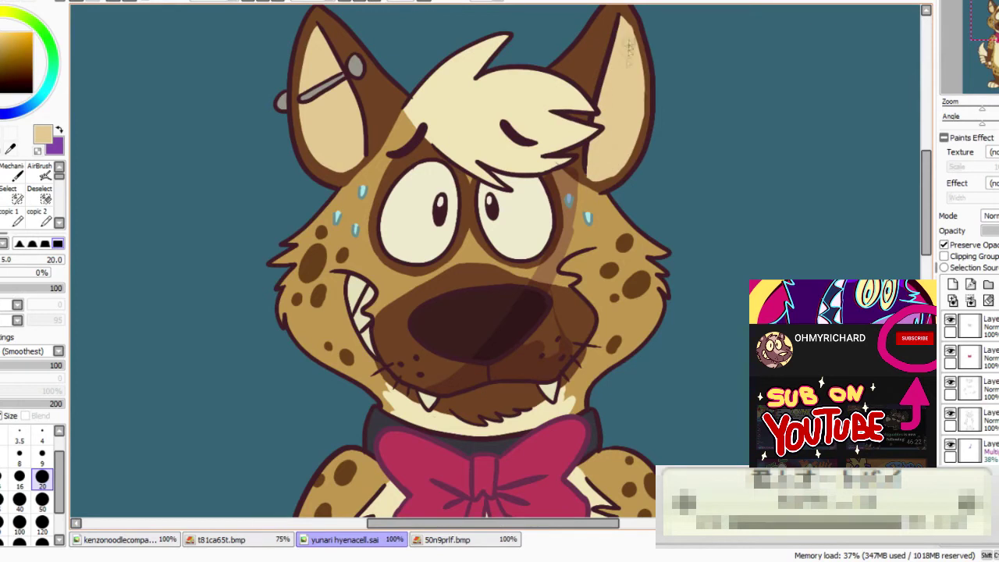
# Paint purple shadow over the cheek and muzzle below the unpierced ear on the Multiply layer with a size 50 brush
pyautogui.moveTo(559, 309); pyautogui.dragTo(525, 356)
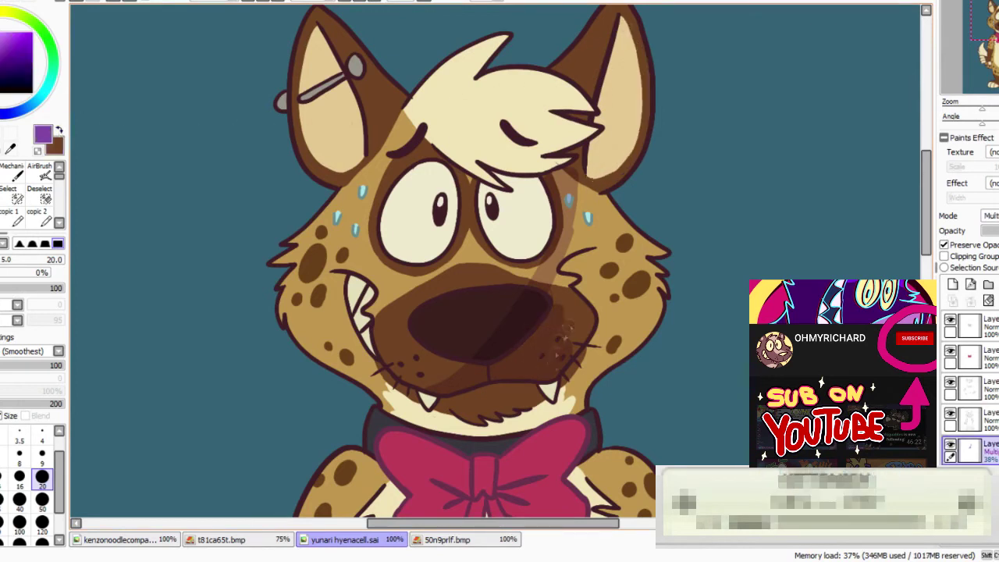
pyautogui.moveTo(579, 279); pyautogui.dragTo(554, 335)
pyautogui.moveTo(568, 253)
pyautogui.mouseDown()
pyautogui.moveTo(582, 211)
pyautogui.moveTo(627, 226)
pyautogui.moveTo(583, 356)
pyautogui.mouseUp()
pyautogui.click(42, 500)
pyautogui.moveTo(589, 272)
pyautogui.mouseDown()
pyautogui.moveTo(643, 300)
pyautogui.moveTo(576, 378)
pyautogui.mouseUp()
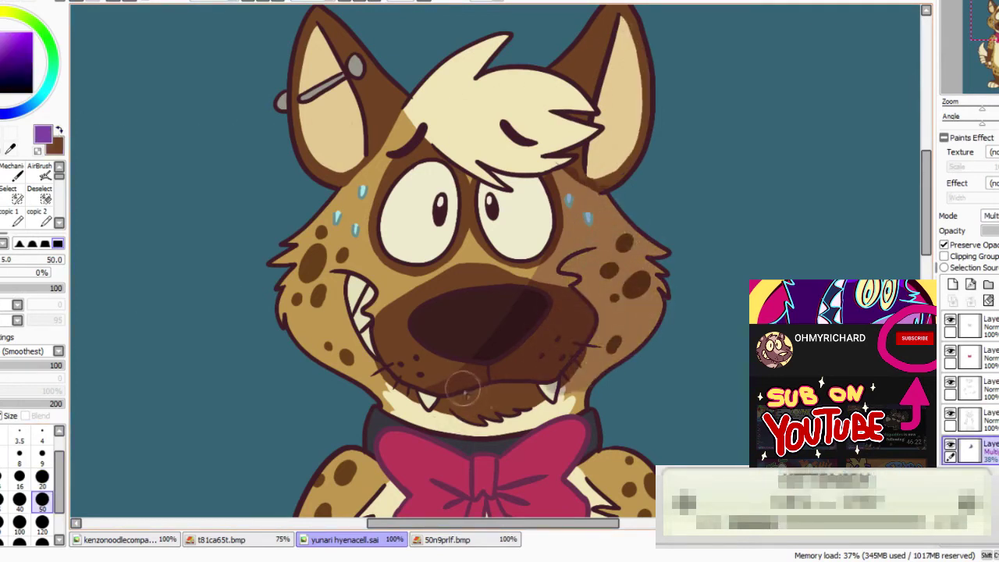
# Extend the purple shadow over the chin and neck fur and reshape its edge across the muzzle and nose
pyautogui.moveTo(470, 381); pyautogui.dragTo(549, 395)
pyautogui.moveTo(506, 429); pyautogui.dragTo(570, 404)
pyautogui.click(1, 195)
pyautogui.moveTo(422, 374)
pyautogui.mouseDown()
pyautogui.moveTo(489, 356)
pyautogui.moveTo(529, 299)
pyautogui.mouseUp()
pyautogui.click(1, 195)
pyautogui.moveTo(440, 352); pyautogui.dragTo(506, 302)
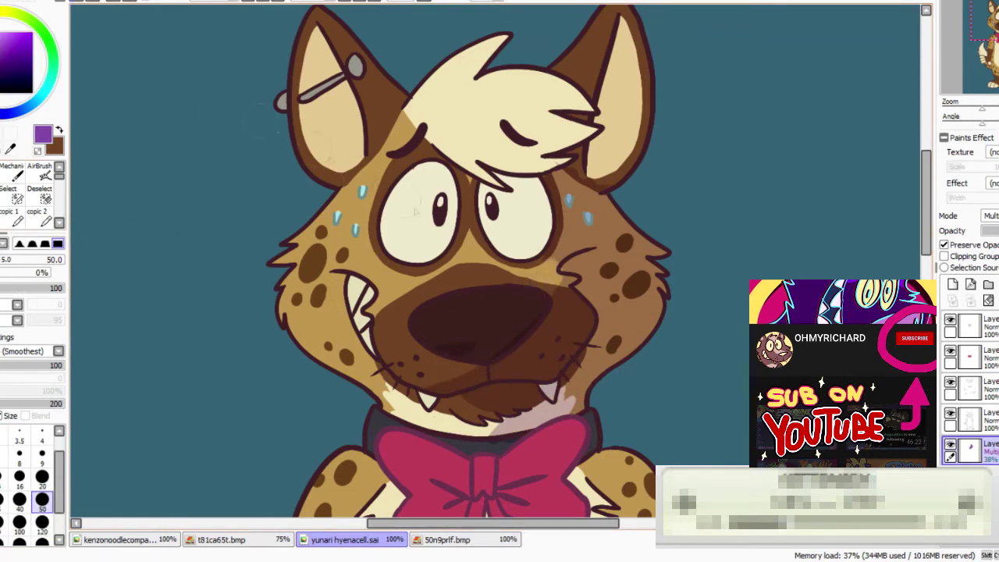
# Paint purple shadow along the lower edges of both eye whites with a size 20 brush
pyautogui.click(42, 478)
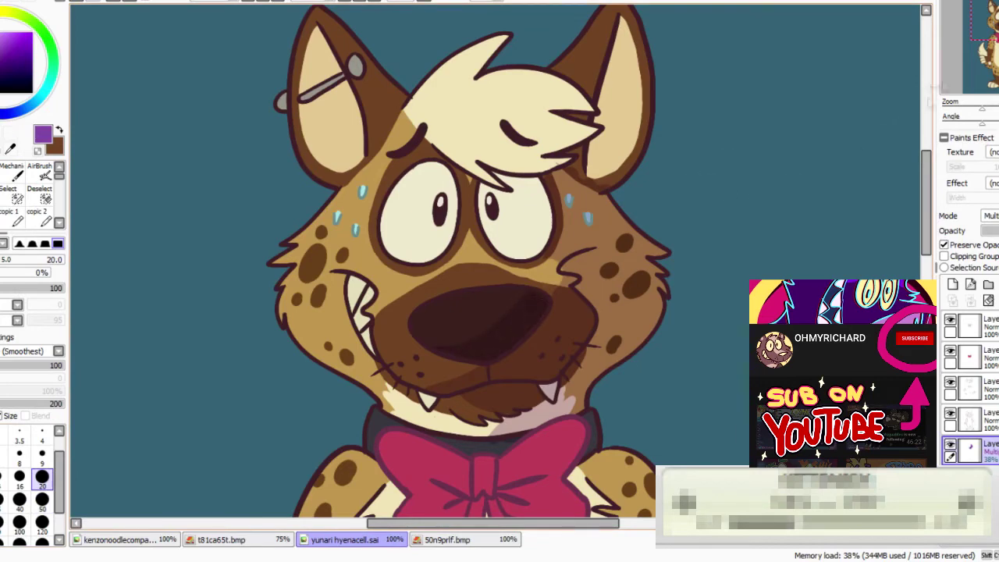
pyautogui.moveTo(990, 20); pyautogui.dragTo(993, 32)
pyautogui.click(59, 129)
pyautogui.click(60, 129)
pyautogui.moveTo(503, 116)
pyautogui.mouseDown()
pyautogui.moveTo(515, 118)
pyautogui.moveTo(539, 233)
pyautogui.mouseUp()
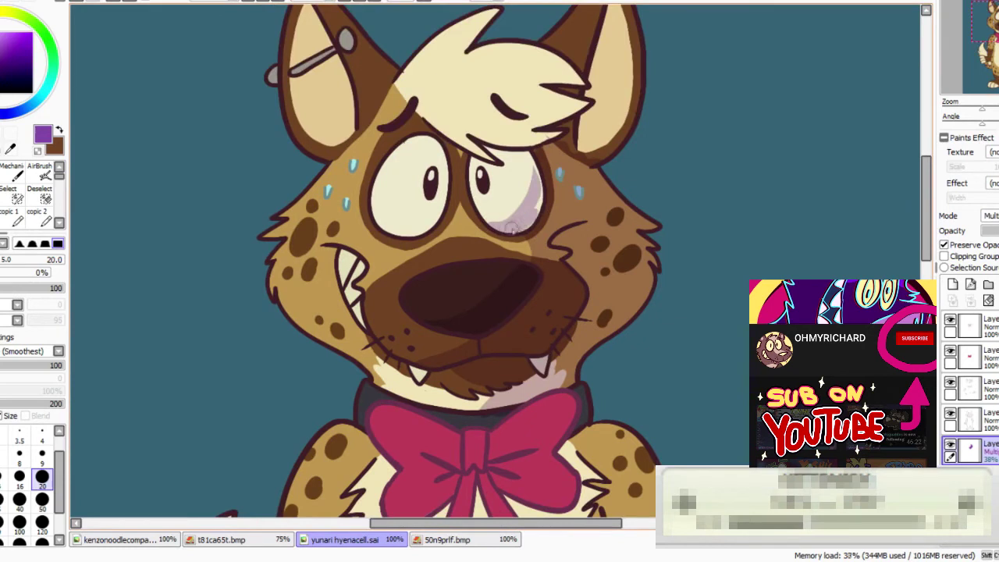
pyautogui.moveTo(385, 222); pyautogui.dragTo(431, 230)
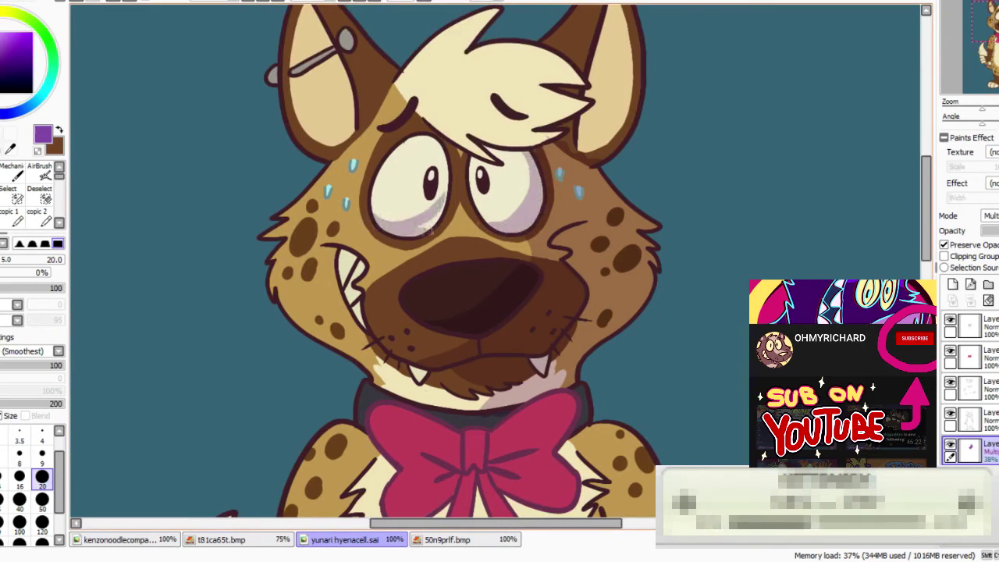
# Trim the eye white shadows into thin crescents along the lower rims
pyautogui.press('e')
pyautogui.moveTo(384, 201)
pyautogui.mouseDown()
pyautogui.moveTo(417, 211)
pyautogui.moveTo(430, 169)
pyautogui.mouseUp()
pyautogui.click(17, 173)
pyautogui.moveTo(393, 228); pyautogui.dragTo(417, 234)
pyautogui.press('e')
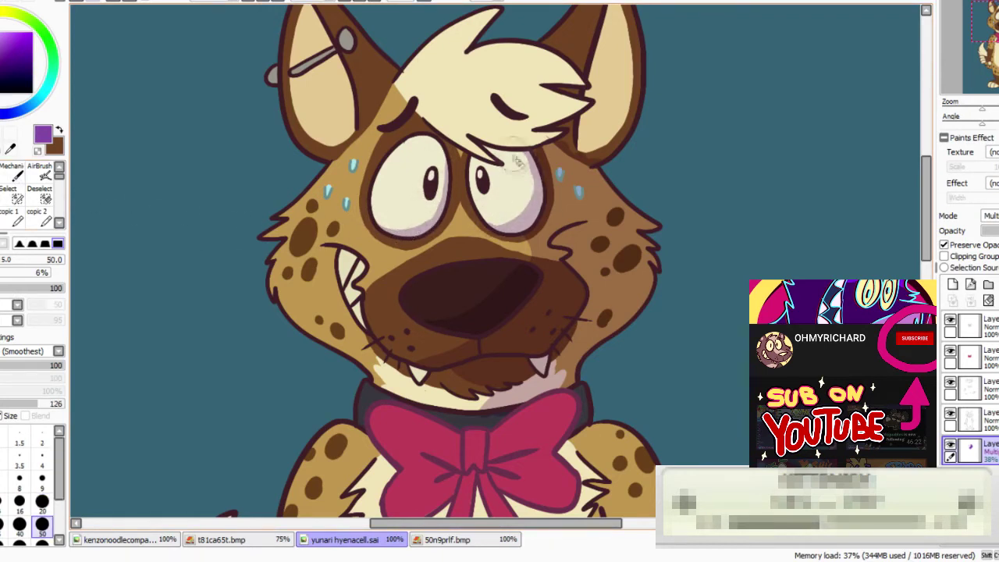
pyautogui.press('n')
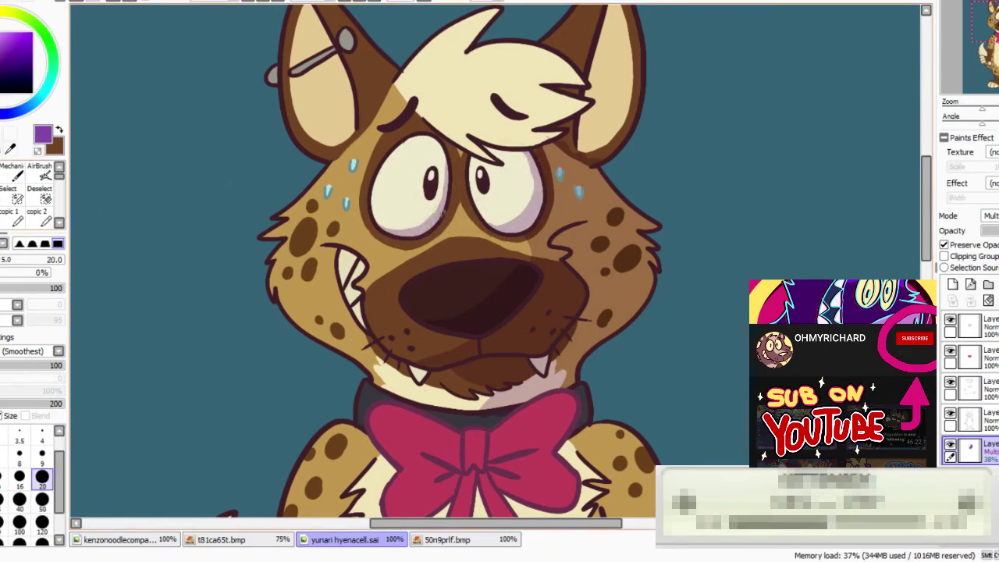
# Paint jagged purple shadows on the tips and underside of the cream fringe
pyautogui.moveTo(500, 312); pyautogui.dragTo(526, 312)
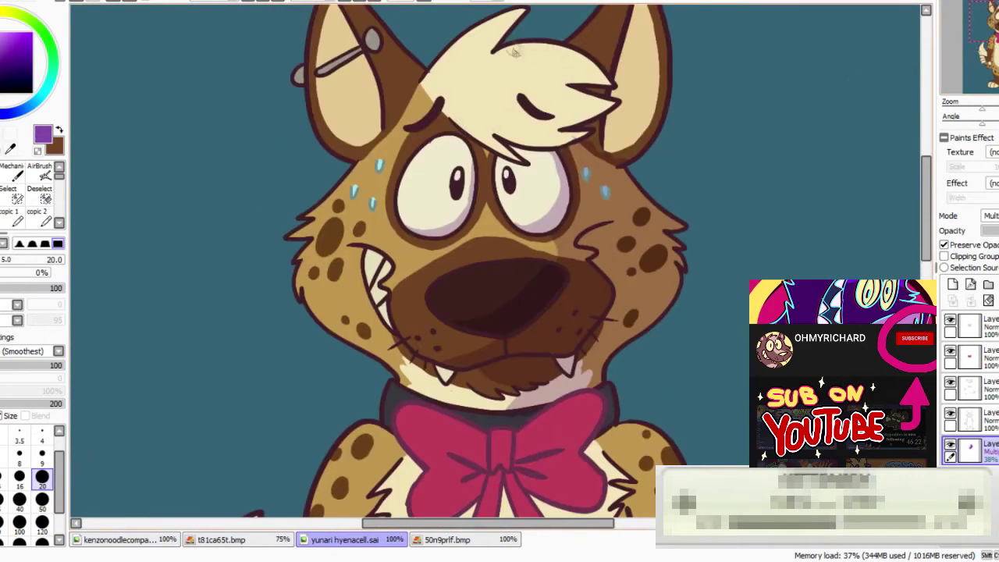
pyautogui.moveTo(525, 56); pyautogui.dragTo(581, 70)
pyautogui.moveTo(546, 117); pyautogui.dragTo(550, 131)
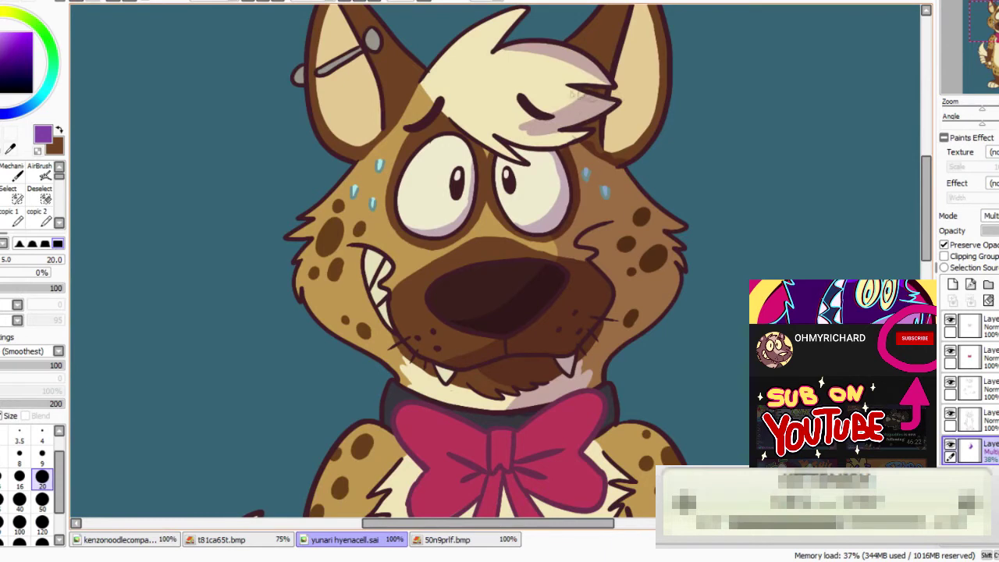
pyautogui.moveTo(598, 69); pyautogui.dragTo(548, 81)
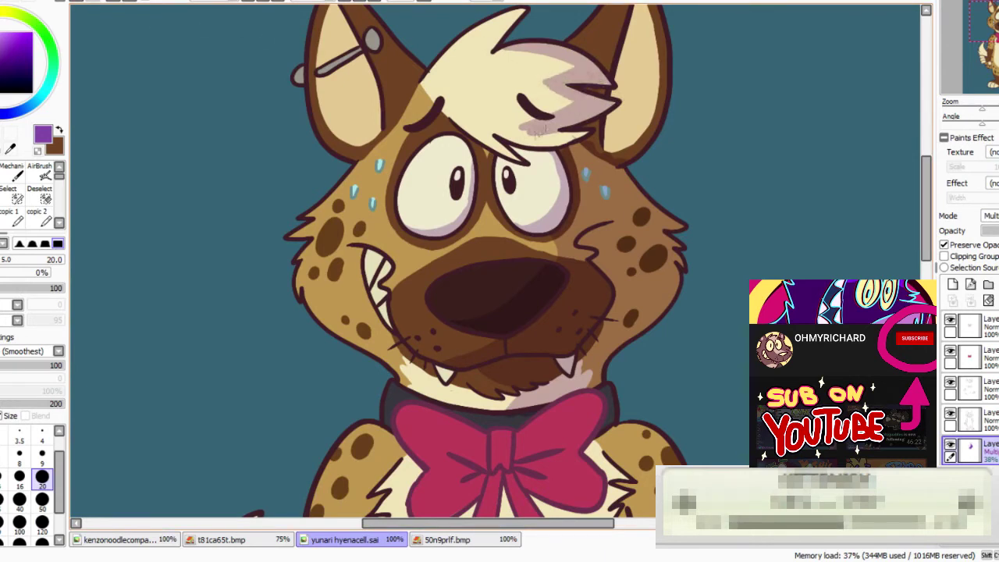
pyautogui.moveTo(528, 131); pyautogui.dragTo(563, 139)
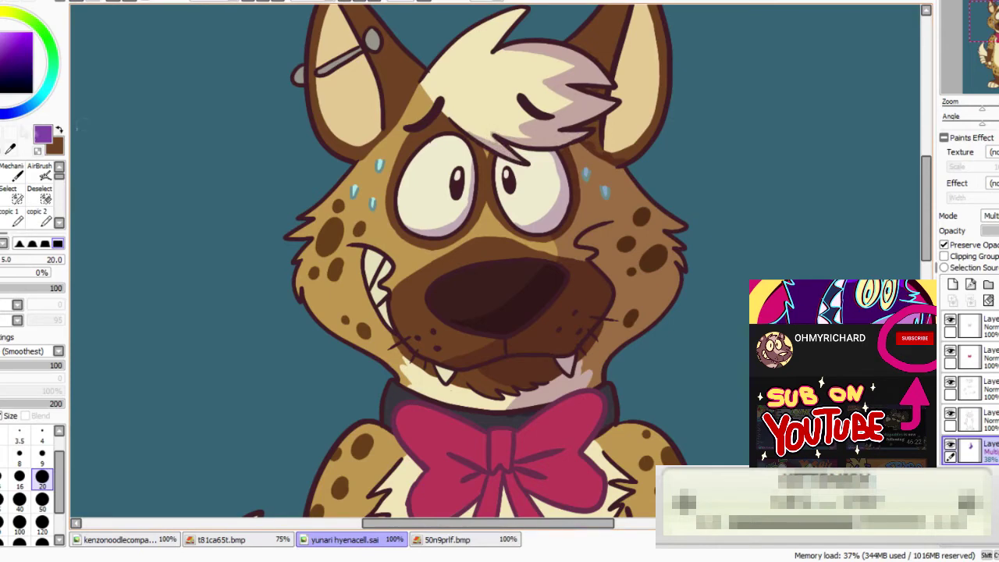
pyautogui.click(3, 195)
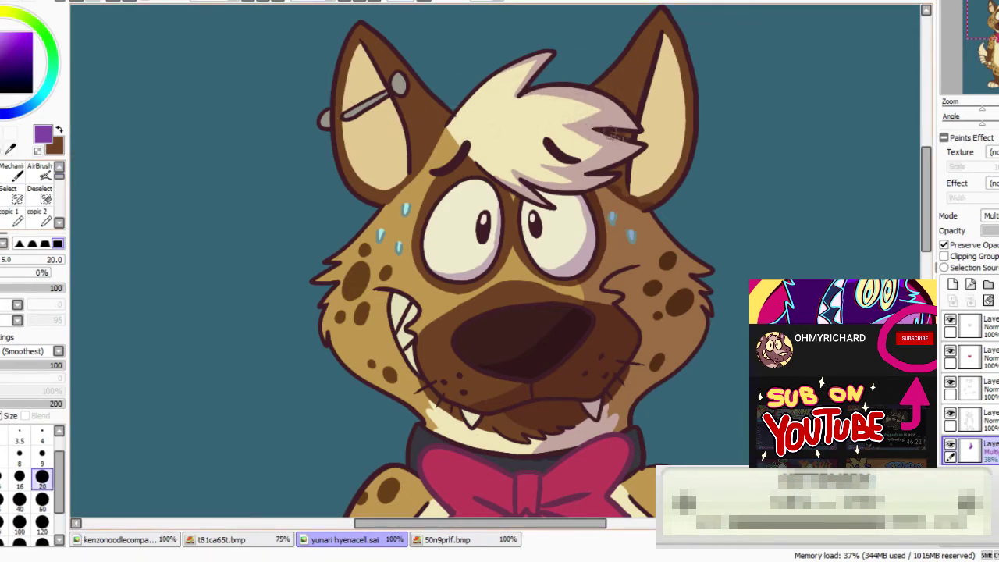
# Shade the inner side of the pierced ear, the piercing and the whole inside of the other ear in purple
pyautogui.moveTo(416, 86)
pyautogui.mouseDown()
pyautogui.moveTo(431, 148)
pyautogui.moveTo(446, 121)
pyautogui.moveTo(431, 121)
pyautogui.moveTo(423, 86)
pyautogui.moveTo(374, 69)
pyautogui.moveTo(401, 187)
pyautogui.mouseUp()
pyautogui.moveTo(394, 117); pyautogui.dragTo(351, 82)
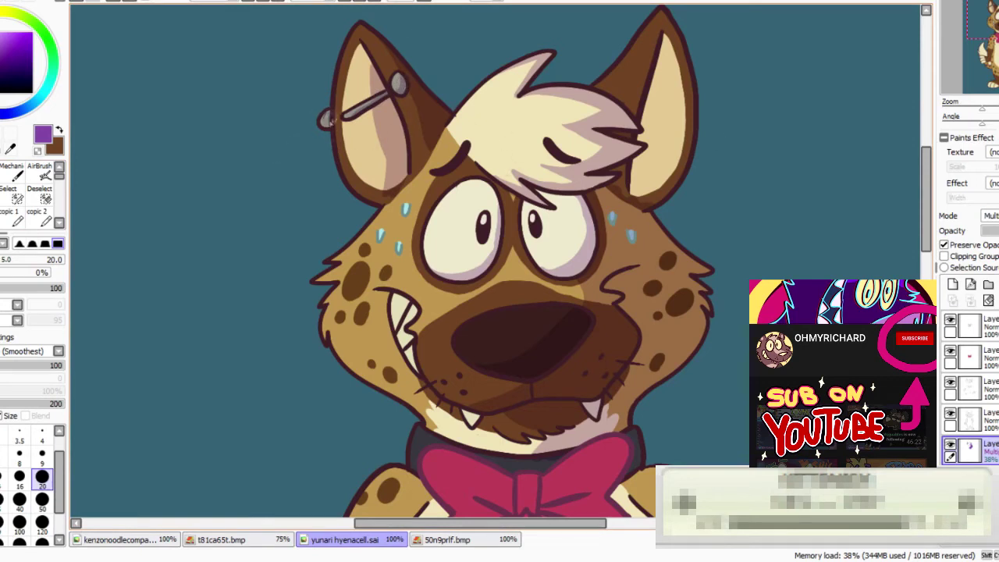
pyautogui.moveTo(629, 191)
pyautogui.mouseDown()
pyautogui.moveTo(661, 25)
pyautogui.moveTo(650, 121)
pyautogui.moveTo(682, 109)
pyautogui.moveTo(668, 148)
pyautogui.mouseUp()
pyautogui.press('e')
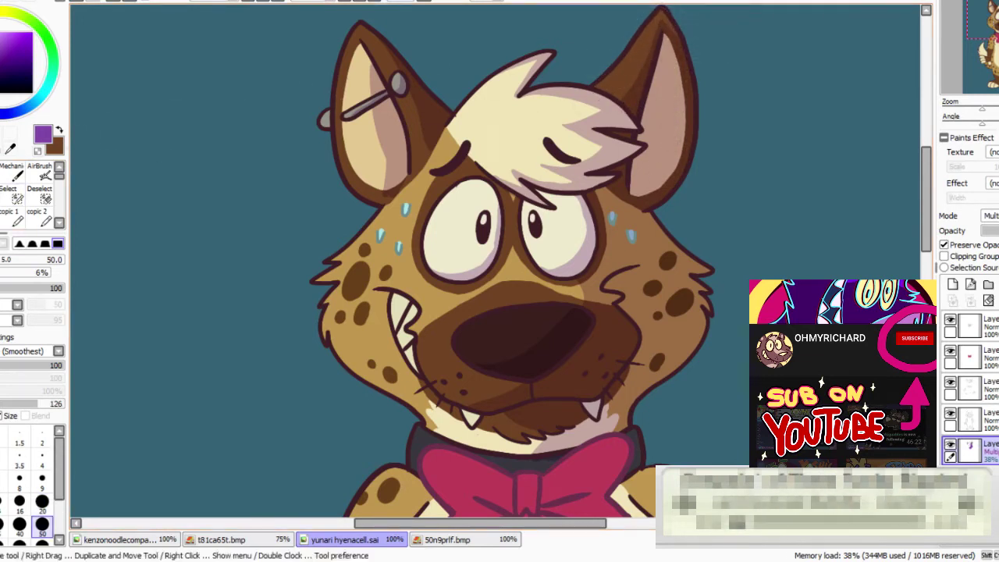
pyautogui.click(3, 176)
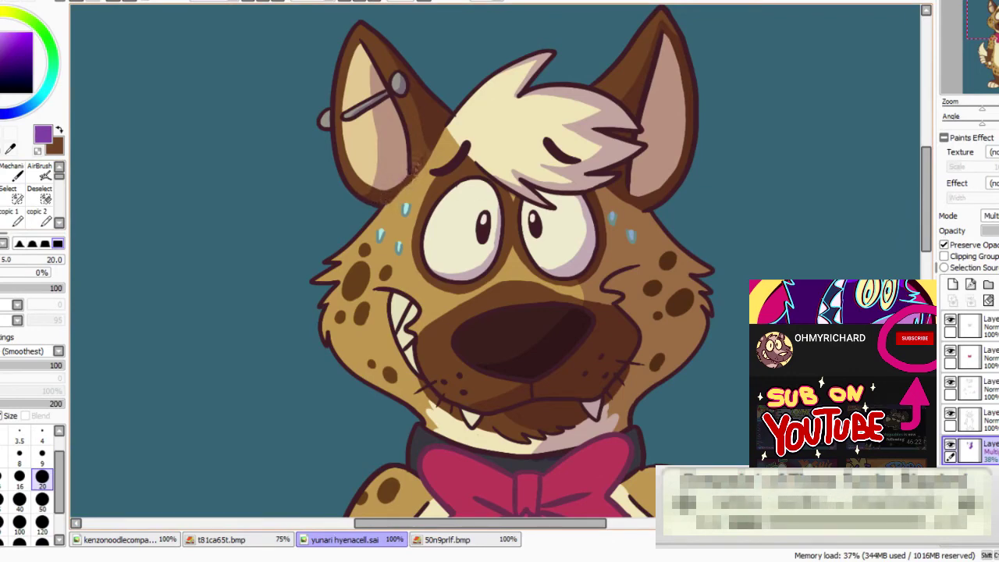
pyautogui.moveTo(981, 42)
pyautogui.mouseDown()
pyautogui.moveTo(982, 57)
pyautogui.moveTo(980, 49)
pyautogui.mouseUp()
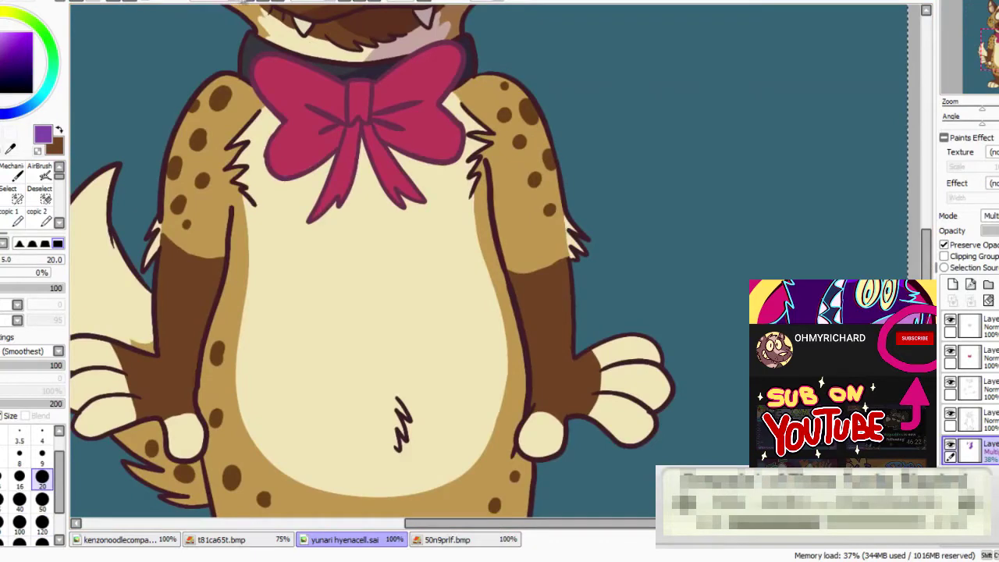
pyautogui.click(245, 1)
pyautogui.moveTo(380, 462); pyautogui.dragTo(440, 140)
pyautogui.hotkey('ctrl', 'z')
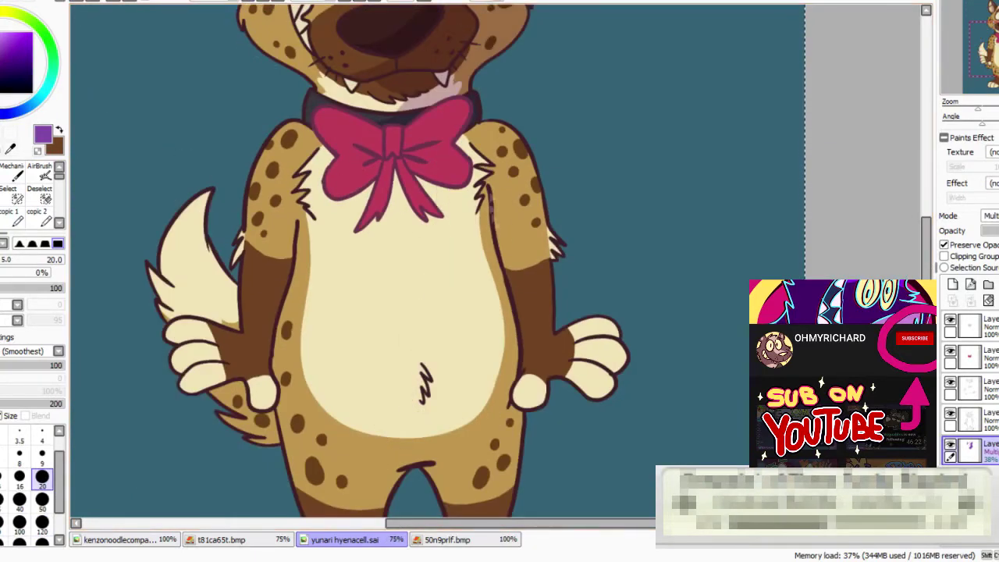
# Outline and fill a purple shadow along the belly, hip, arm and hand on the side away from the tail
pyautogui.moveTo(367, 461)
pyautogui.mouseDown()
pyautogui.moveTo(483, 135)
pyautogui.moveTo(373, 398)
pyautogui.moveTo(381, 291)
pyautogui.moveTo(448, 331)
pyautogui.moveTo(528, 266)
pyautogui.mouseUp()
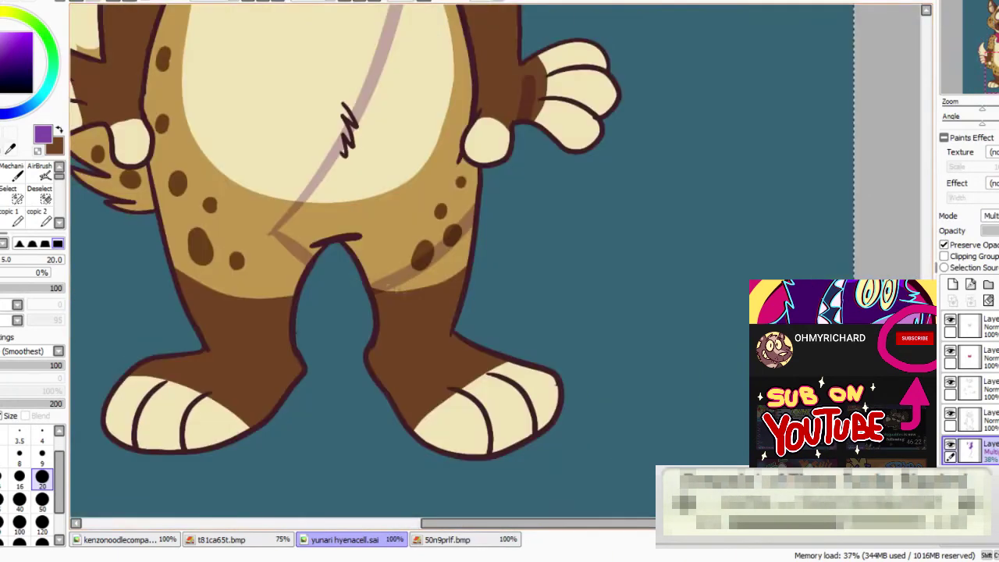
pyautogui.moveTo(300, 231)
pyautogui.mouseDown()
pyautogui.moveTo(335, 263)
pyautogui.moveTo(330, 239)
pyautogui.moveTo(374, 268)
pyautogui.moveTo(473, 199)
pyautogui.moveTo(481, 178)
pyautogui.moveTo(472, 341)
pyautogui.mouseUp()
pyautogui.moveTo(463, 316)
pyautogui.mouseDown()
pyautogui.moveTo(493, 306)
pyautogui.moveTo(502, 288)
pyautogui.mouseUp()
pyautogui.moveTo(532, 281)
pyautogui.mouseDown()
pyautogui.moveTo(580, 303)
pyautogui.moveTo(589, 279)
pyautogui.mouseUp()
pyautogui.moveTo(591, 272); pyautogui.dragTo(601, 237)
pyautogui.moveTo(580, 210)
pyautogui.mouseDown()
pyautogui.moveTo(589, 217)
pyautogui.moveTo(512, 233)
pyautogui.moveTo(501, 77)
pyautogui.mouseUp()
pyautogui.moveTo(484, 94); pyautogui.dragTo(608, 272)
pyautogui.moveTo(540, 134); pyautogui.dragTo(597, 148)
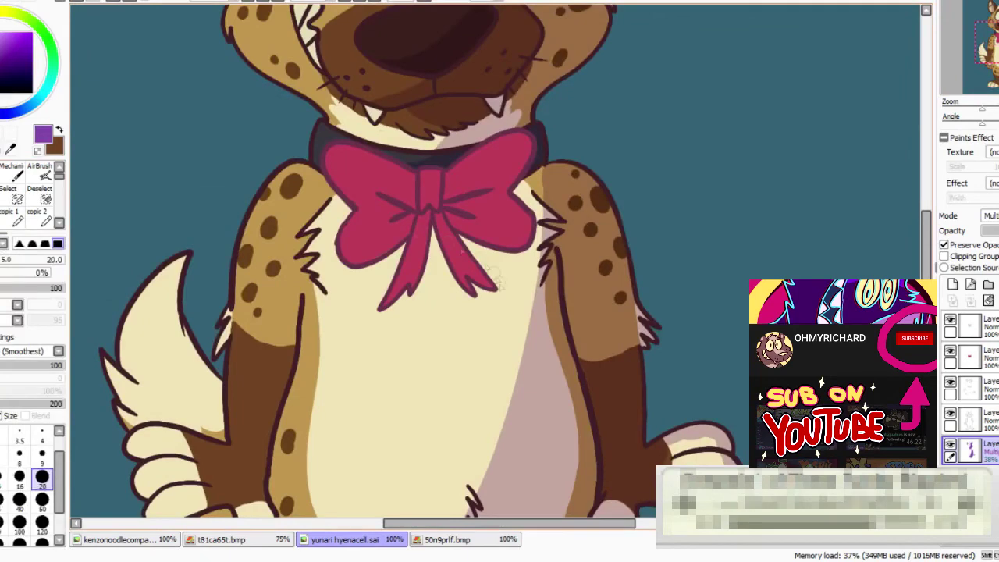
# Shade beneath the bow's tails and over the fingers away from the tail, and erase a lit area on that thumb
pyautogui.scroll(-2, 524, 231)
pyautogui.moveTo(525, 242)
pyautogui.mouseDown()
pyautogui.moveTo(511, 168)
pyautogui.moveTo(541, 209)
pyautogui.mouseUp()
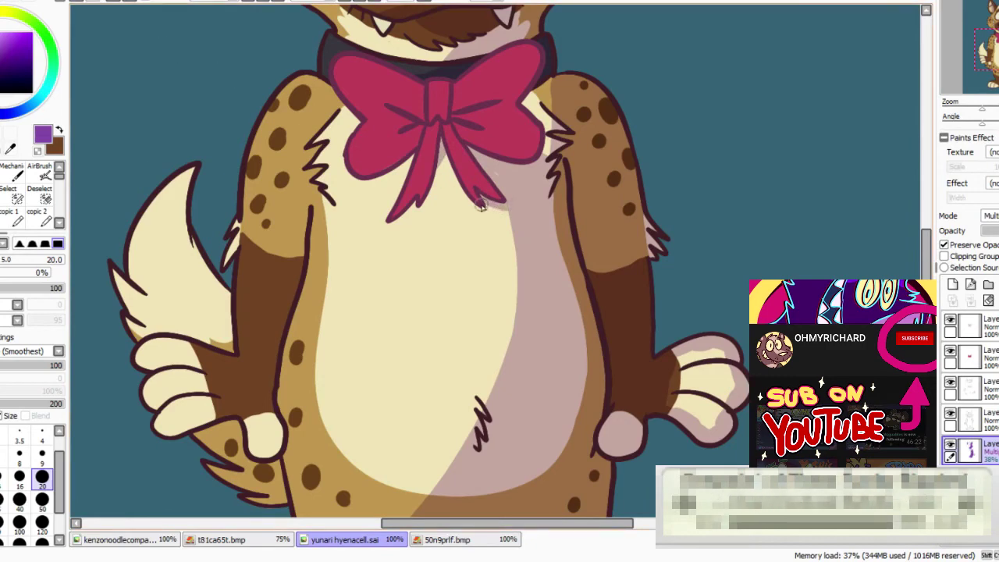
pyautogui.moveTo(545, 134); pyautogui.dragTo(549, 106)
pyautogui.click(996, 67)
pyautogui.moveTo(524, 157)
pyautogui.mouseDown()
pyautogui.moveTo(545, 212)
pyautogui.moveTo(568, 224)
pyautogui.mouseUp()
pyautogui.click(1, 195)
pyautogui.moveTo(454, 245); pyautogui.dragTo(475, 212)
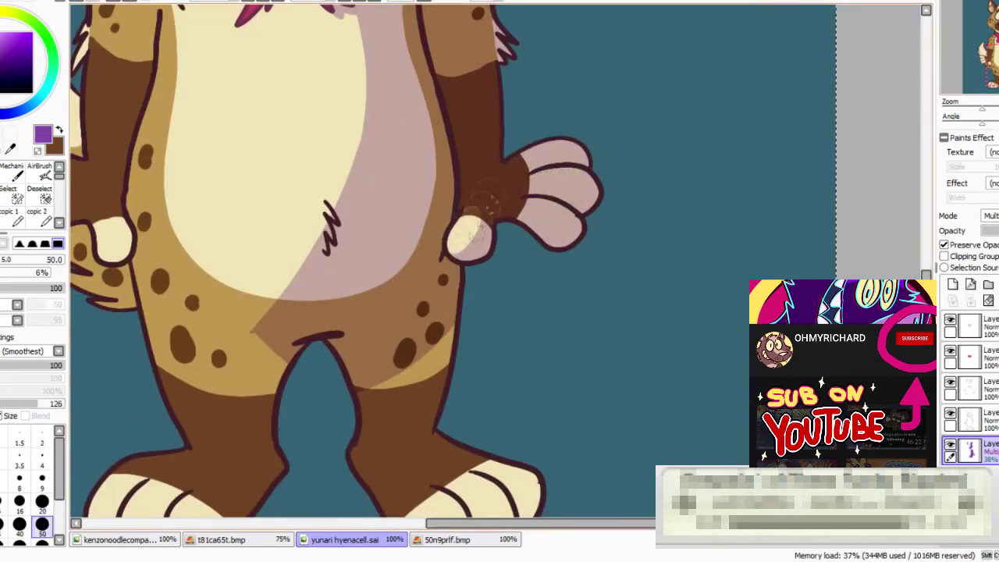
# Erase a lit strip down the inner part of the shaded arm and clean up its edges near the shoulder
pyautogui.scroll(3, 409, 265)
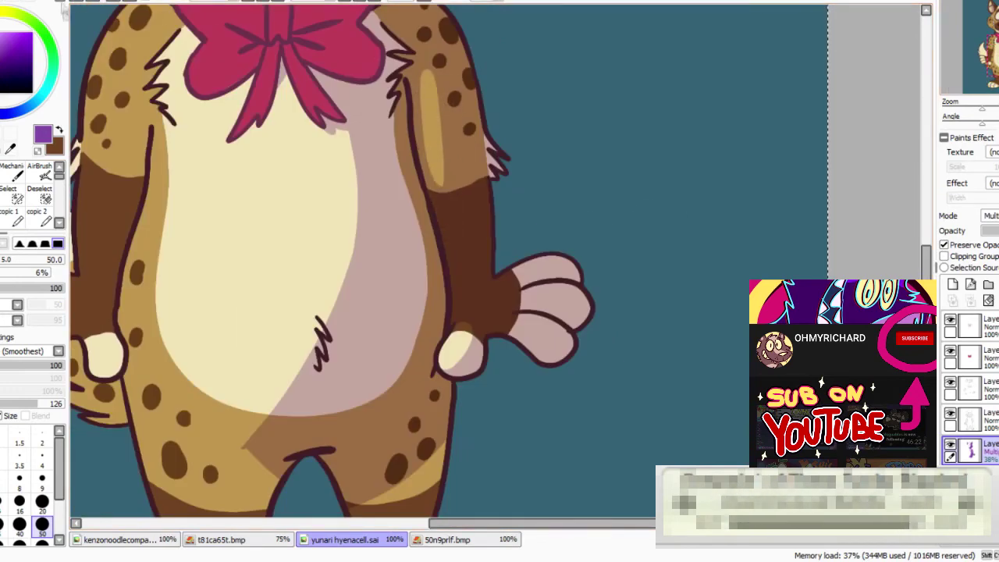
pyautogui.scroll(3, 409, 266)
pyautogui.moveTo(434, 156)
pyautogui.mouseDown()
pyautogui.moveTo(441, 312)
pyautogui.moveTo(469, 461)
pyautogui.moveTo(476, 375)
pyautogui.moveTo(456, 207)
pyautogui.moveTo(425, 160)
pyautogui.moveTo(434, 312)
pyautogui.moveTo(425, 187)
pyautogui.mouseUp()
pyautogui.press('n')
pyautogui.moveTo(425, 140); pyautogui.dragTo(445, 144)
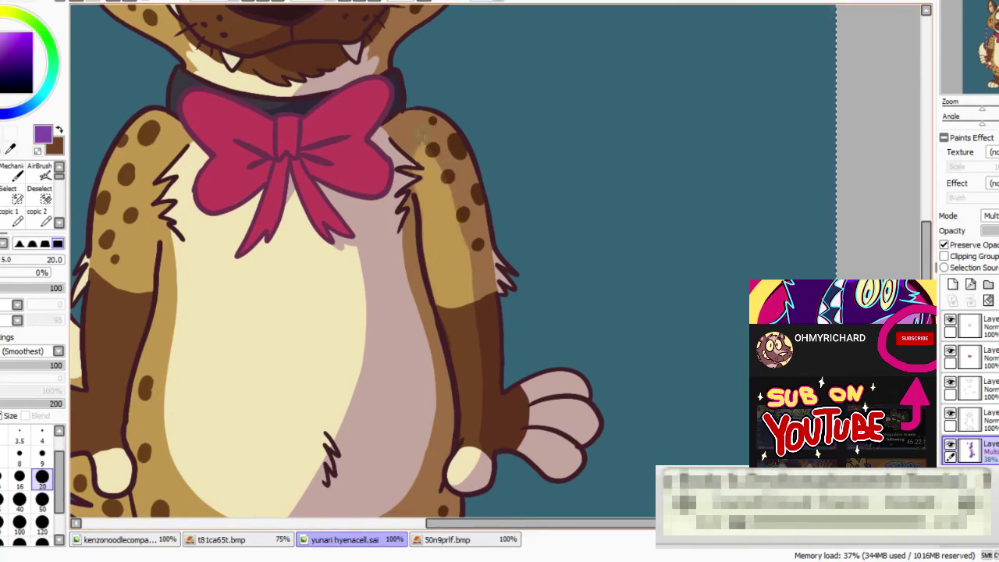
pyautogui.moveTo(427, 241); pyautogui.dragTo(437, 316)
# Paint purple shadow along the inner edge of the tail-side arm and the flank beside it
pyautogui.moveTo(406, 352)
pyautogui.mouseDown()
pyautogui.moveTo(425, 258)
pyautogui.moveTo(422, 173)
pyautogui.mouseUp()
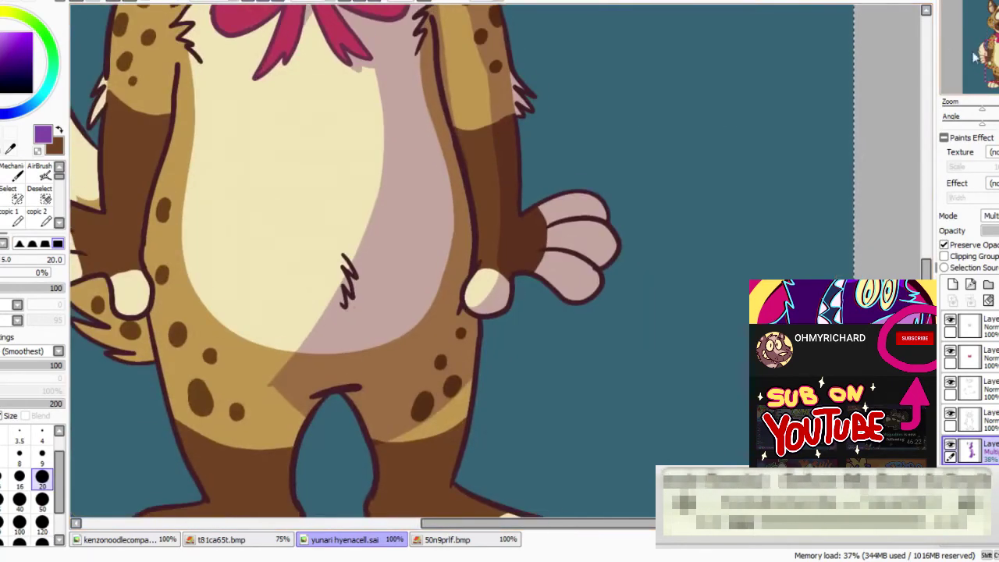
pyautogui.moveTo(313, 234); pyautogui.dragTo(491, 359)
pyautogui.moveTo(361, 165); pyautogui.dragTo(328, 337)
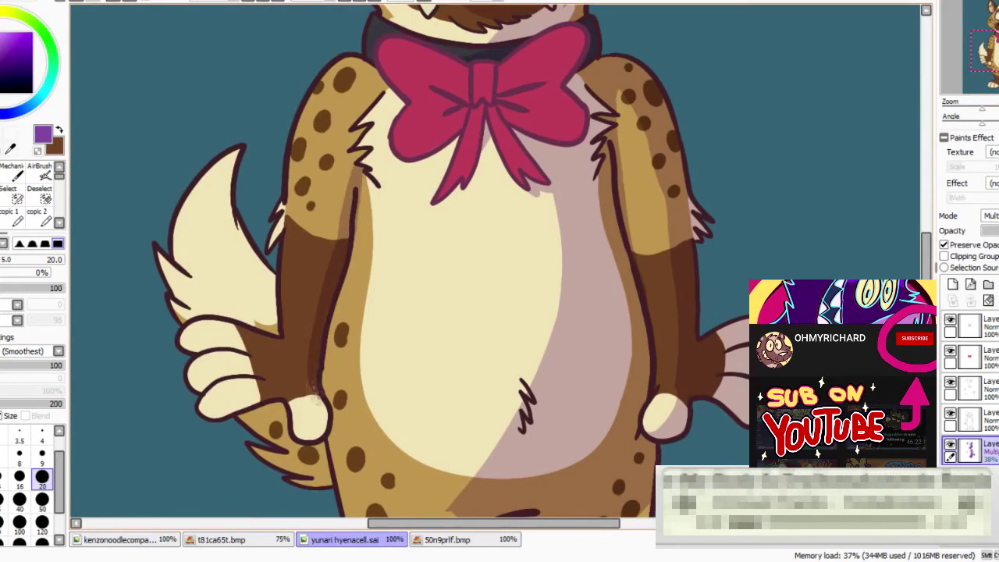
pyautogui.moveTo(482, 328); pyautogui.dragTo(500, 185)
pyautogui.moveTo(349, 271); pyautogui.dragTo(380, 36)
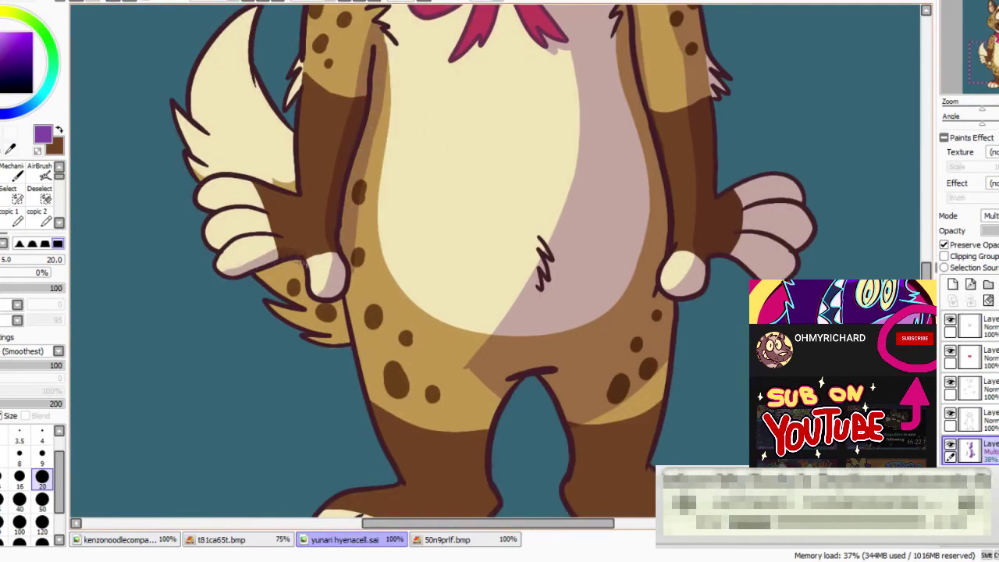
pyautogui.moveTo(612, 436)
pyautogui.mouseDown()
pyautogui.moveTo(447, 227)
pyautogui.moveTo(497, 317)
pyautogui.mouseUp()
pyautogui.hotkey('ctrl', 'z')
pyautogui.moveTo(446, 224)
pyautogui.mouseDown()
pyautogui.moveTo(484, 279)
pyautogui.moveTo(565, 336)
pyautogui.mouseUp()
pyautogui.hotkey('ctrl', 'z')
pyautogui.hotkey('ctrl', 'z')
pyautogui.moveTo(485, 288)
pyautogui.mouseDown()
pyautogui.moveTo(562, 373)
pyautogui.moveTo(491, 292)
pyautogui.moveTo(558, 360)
pyautogui.moveTo(561, 352)
pyautogui.mouseUp()
pyautogui.hotkey('ctrl', 'z')
# Paint purple shadows on the hips and inner thighs and down the legs
pyautogui.moveTo(473, 247)
pyautogui.mouseDown()
pyautogui.moveTo(481, 286)
pyautogui.moveTo(528, 304)
pyautogui.mouseUp()
pyautogui.moveTo(550, 314)
pyautogui.mouseDown()
pyautogui.moveTo(577, 359)
pyautogui.moveTo(581, 311)
pyautogui.mouseUp()
pyautogui.moveTo(487, 263); pyautogui.dragTo(511, 175)
pyautogui.click(2, 197)
pyautogui.moveTo(398, 192)
pyautogui.mouseDown()
pyautogui.moveTo(443, 235)
pyautogui.moveTo(469, 316)
pyautogui.moveTo(543, 376)
pyautogui.moveTo(555, 405)
pyautogui.mouseUp()
pyautogui.click(79, 2)
pyautogui.moveTo(465, 289); pyautogui.dragTo(553, 405)
pyautogui.moveTo(469, 344); pyautogui.dragTo(558, 317)
# Refine the leg and foot shadows and trim the belly shadow into a smoother curve
pyautogui.click(1, 197)
pyautogui.moveTo(395, 151)
pyautogui.mouseDown()
pyautogui.moveTo(402, 234)
pyautogui.moveTo(426, 289)
pyautogui.mouseUp()
pyautogui.moveTo(407, 182); pyautogui.dragTo(418, 256)
pyautogui.moveTo(405, 140); pyautogui.dragTo(398, 178)
pyautogui.moveTo(417, 153)
pyautogui.mouseDown()
pyautogui.moveTo(424, 221)
pyautogui.moveTo(433, 178)
pyautogui.mouseUp()
pyautogui.moveTo(282, 360)
pyautogui.mouseDown()
pyautogui.moveTo(331, 353)
pyautogui.moveTo(412, 281)
pyautogui.mouseUp()
pyautogui.moveTo(417, 296); pyautogui.dragTo(364, 343)
pyautogui.moveTo(439, 106)
pyautogui.mouseDown()
pyautogui.moveTo(368, 310)
pyautogui.moveTo(437, 217)
pyautogui.moveTo(436, 289)
pyautogui.moveTo(451, 234)
pyautogui.moveTo(437, 145)
pyautogui.mouseUp()
pyautogui.click(2, 197)
pyautogui.moveTo(438, 148); pyautogui.dragTo(447, 316)
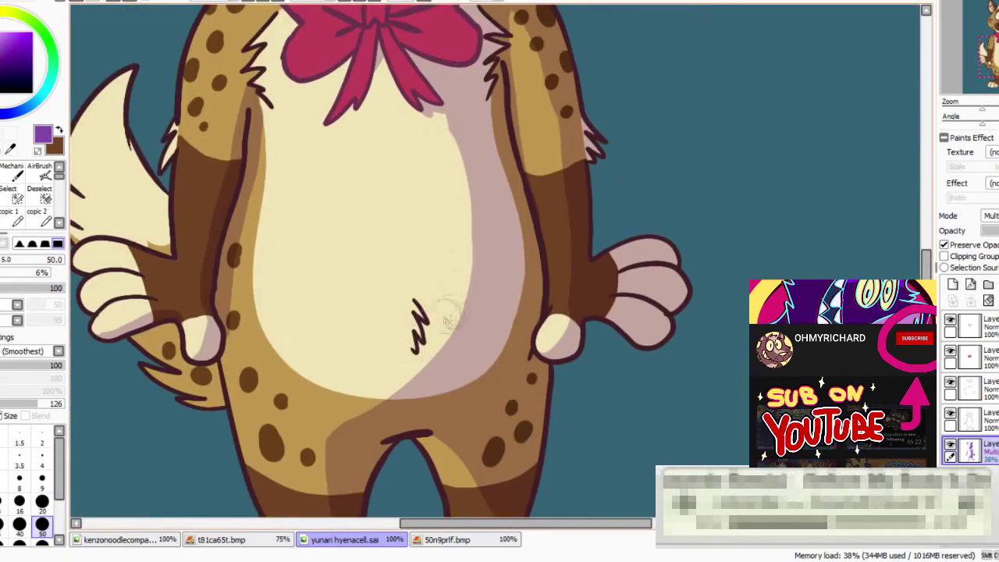
# Smooth the shadow edge across the lower belly and tail-side thigh and touch up the shadow beneath the bow's tails
pyautogui.press('n')
pyautogui.moveTo(402, 391)
pyautogui.mouseDown()
pyautogui.moveTo(438, 230)
pyautogui.moveTo(355, 272)
pyautogui.mouseUp()
pyautogui.press('e')
pyautogui.press('n')
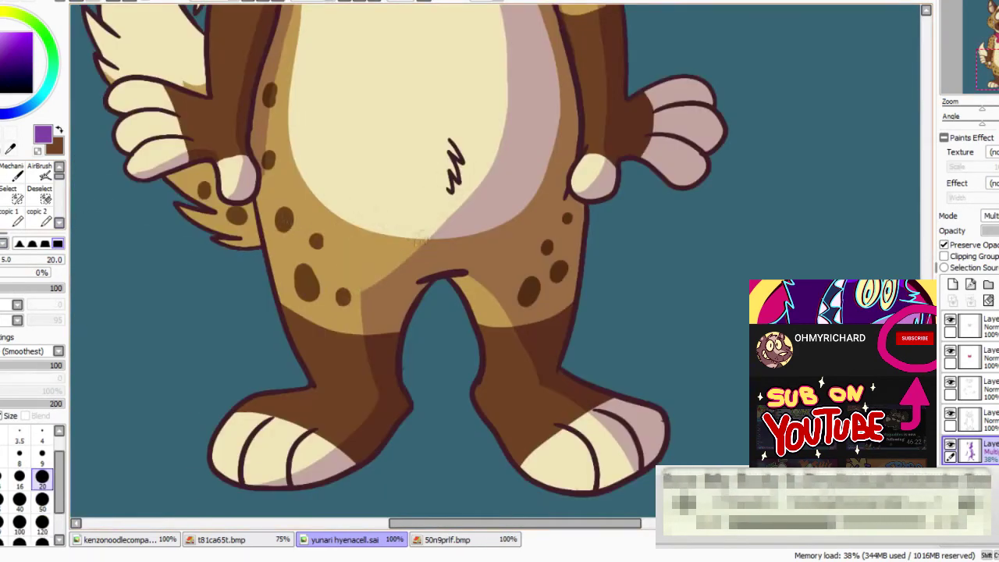
pyautogui.moveTo(421, 241); pyautogui.dragTo(363, 268)
pyautogui.scroll(-1, 391, 272)
pyautogui.moveTo(391, 195); pyautogui.dragTo(360, 375)
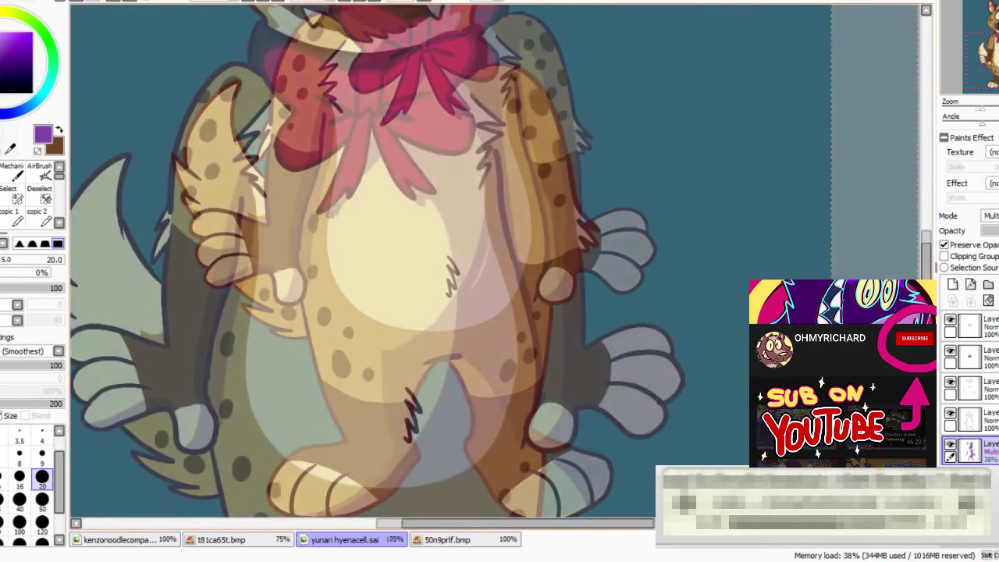
pyautogui.scroll(1, 361, 375)
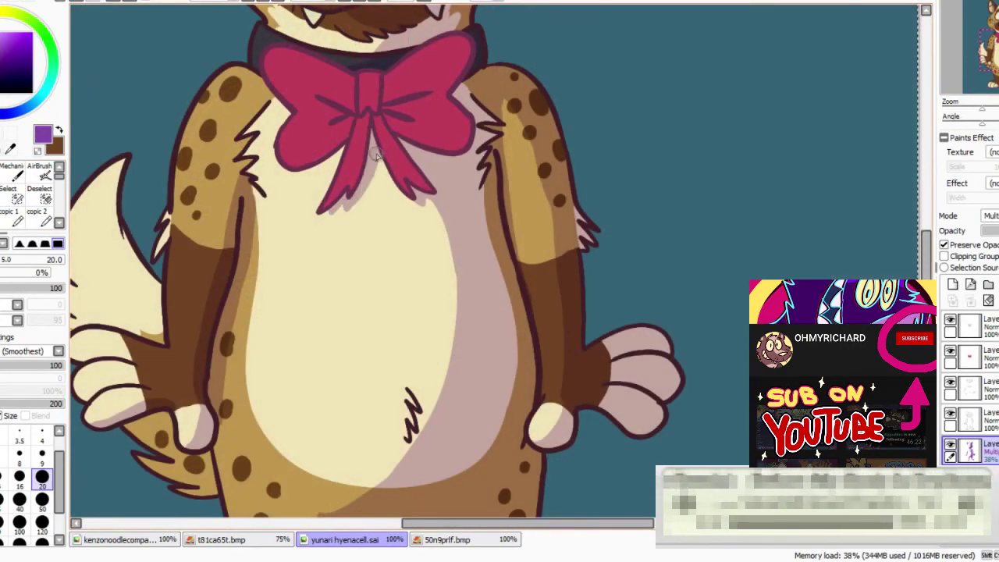
pyautogui.scroll(-5, 567, 88)
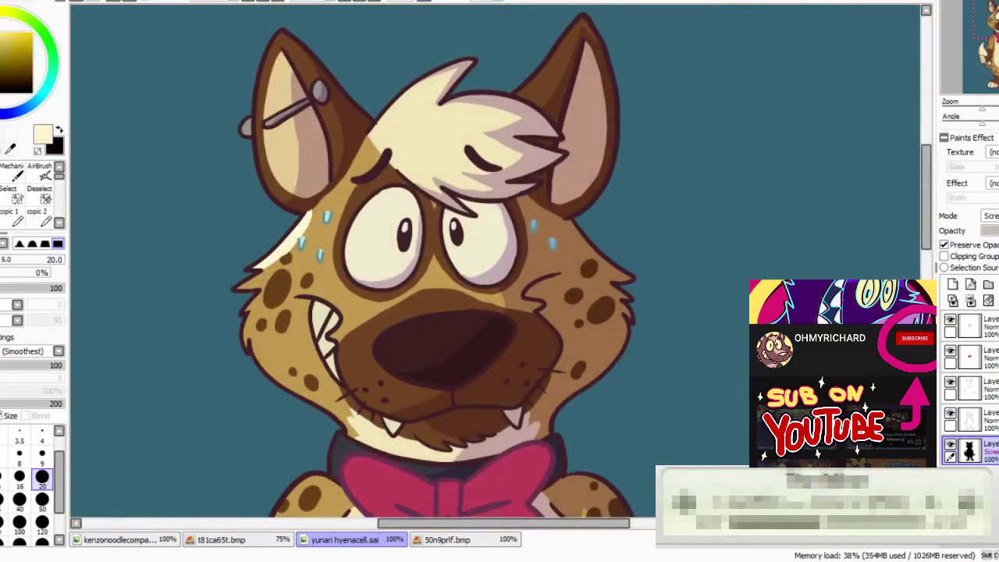
# Paint cream highlights along the tail-side cheek fur and across the top of the nose on the Screen layer
pyautogui.hotkey('ctrl', 'z')
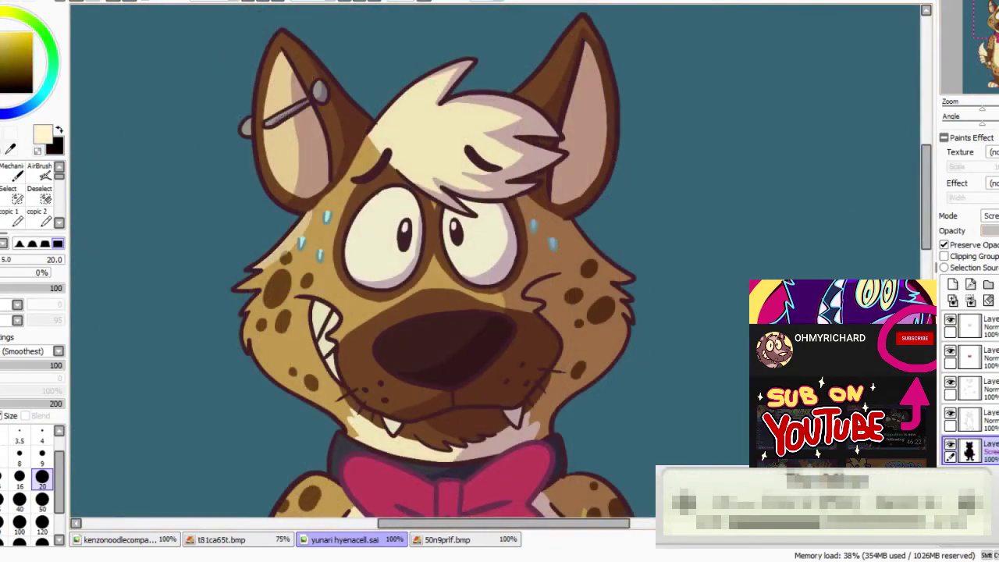
pyautogui.click(997, 231)
pyautogui.moveTo(281, 270)
pyautogui.mouseDown()
pyautogui.moveTo(249, 312)
pyautogui.moveTo(264, 380)
pyautogui.moveTo(299, 367)
pyautogui.moveTo(316, 409)
pyautogui.mouseUp()
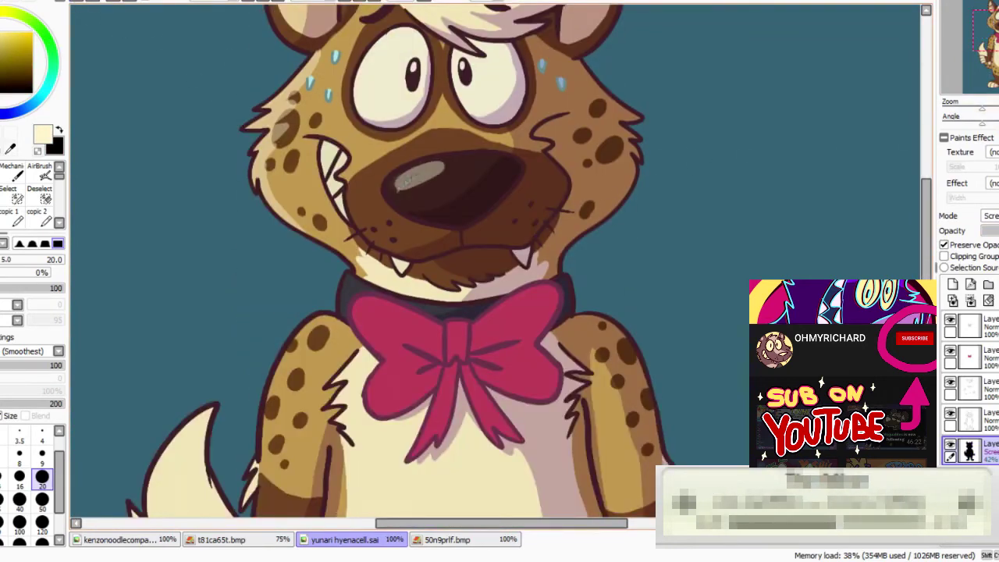
pyautogui.moveTo(404, 183)
pyautogui.mouseDown()
pyautogui.moveTo(456, 162)
pyautogui.moveTo(396, 190)
pyautogui.mouseUp()
pyautogui.hotkey('ctrl', 'z')
pyautogui.hotkey('ctrl', 'z')
pyautogui.hotkey('ctrl', 'z')
pyautogui.hotkey('ctrl', 'z')
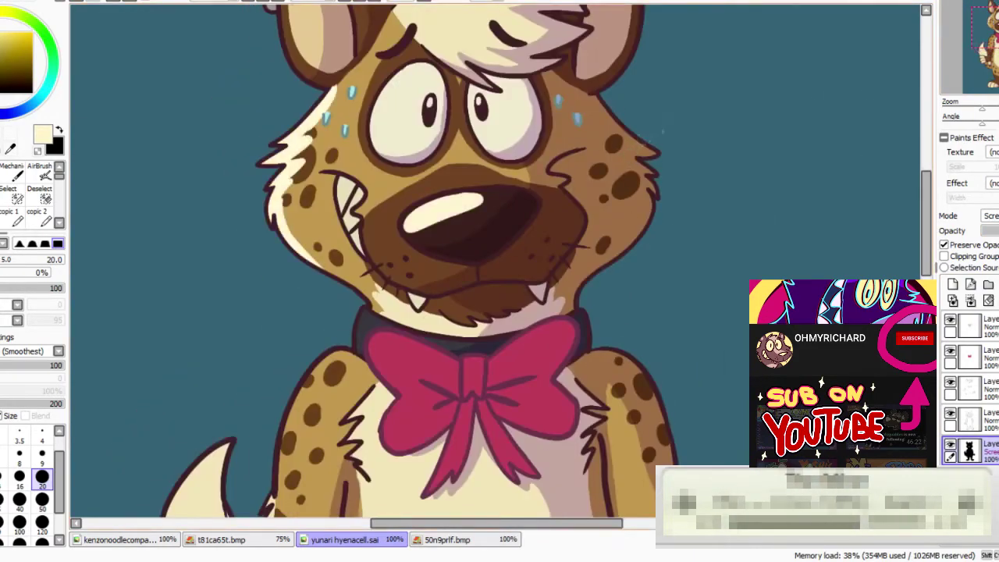
# Add cream highlights to the ears, the ear piercing and the hair tuft
pyautogui.moveTo(639, 159); pyautogui.dragTo(709, 301)
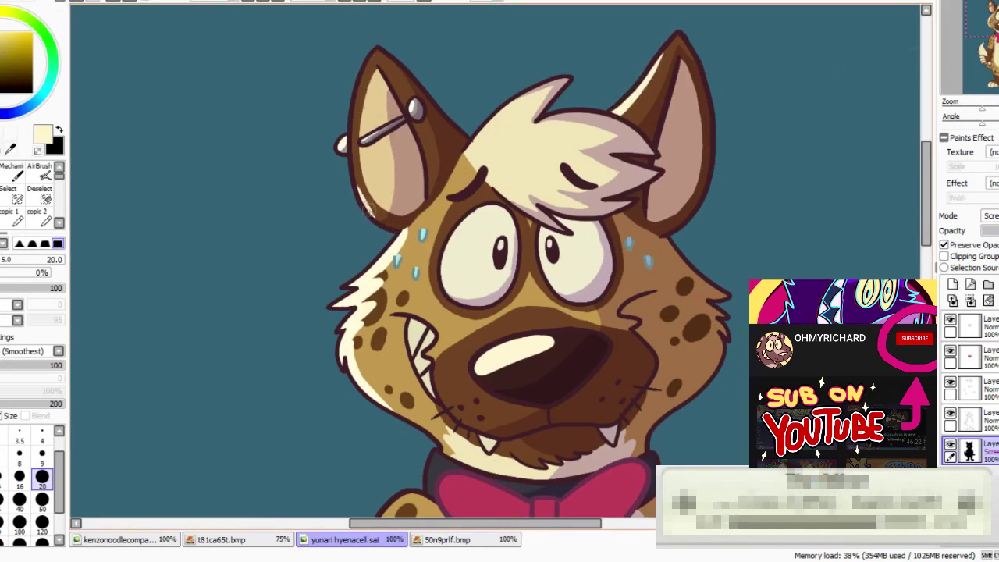
pyautogui.moveTo(469, 151)
pyautogui.mouseDown()
pyautogui.moveTo(504, 129)
pyautogui.moveTo(482, 153)
pyautogui.moveTo(543, 142)
pyautogui.mouseUp()
pyautogui.hotkey('ctrl', 'z')
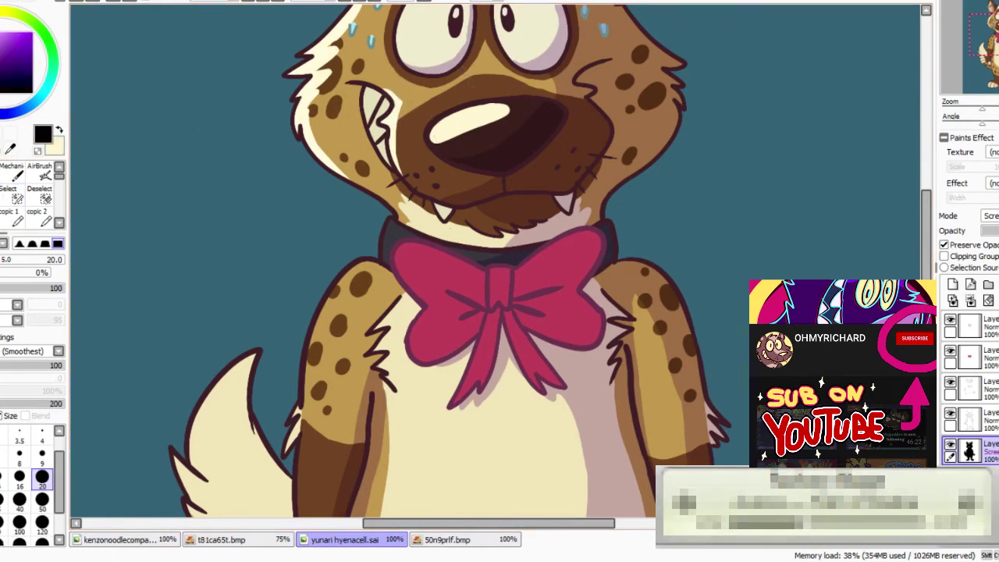
# Paint cream highlights beside the mouth corner and along the outer edge of the tail-side upper arm
pyautogui.press('x')
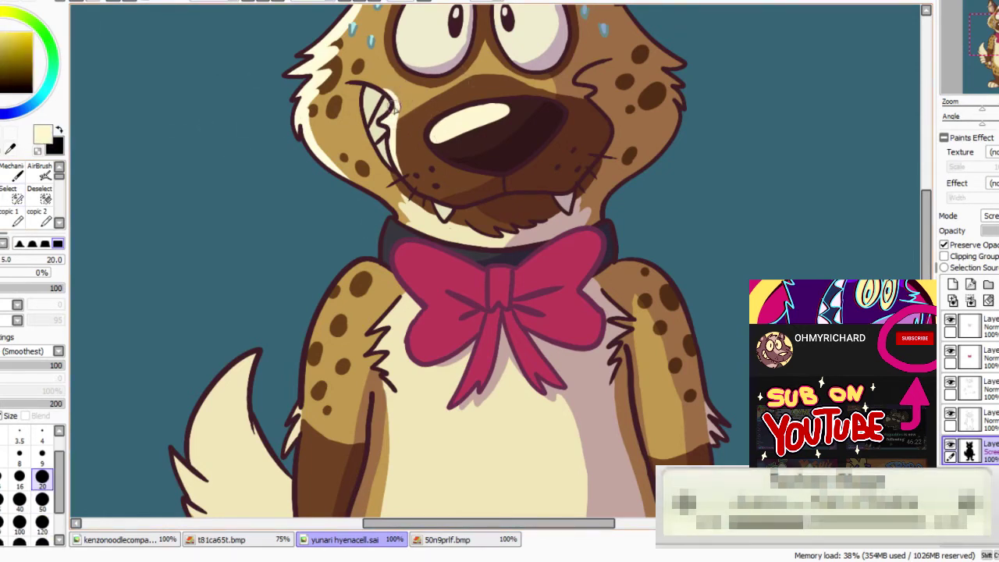
pyautogui.moveTo(374, 344)
pyautogui.mouseDown()
pyautogui.moveTo(510, 285)
pyautogui.moveTo(446, 228)
pyautogui.mouseUp()
pyautogui.moveTo(365, 361)
pyautogui.mouseDown()
pyautogui.moveTo(393, 241)
pyautogui.moveTo(436, 148)
pyautogui.moveTo(385, 217)
pyautogui.mouseUp()
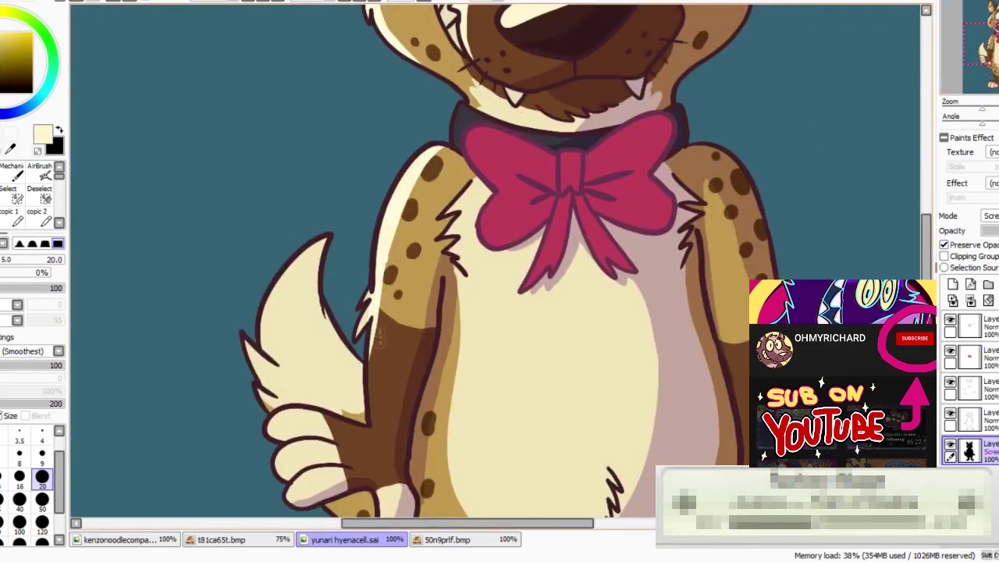
pyautogui.moveTo(353, 372); pyautogui.dragTo(398, 121)
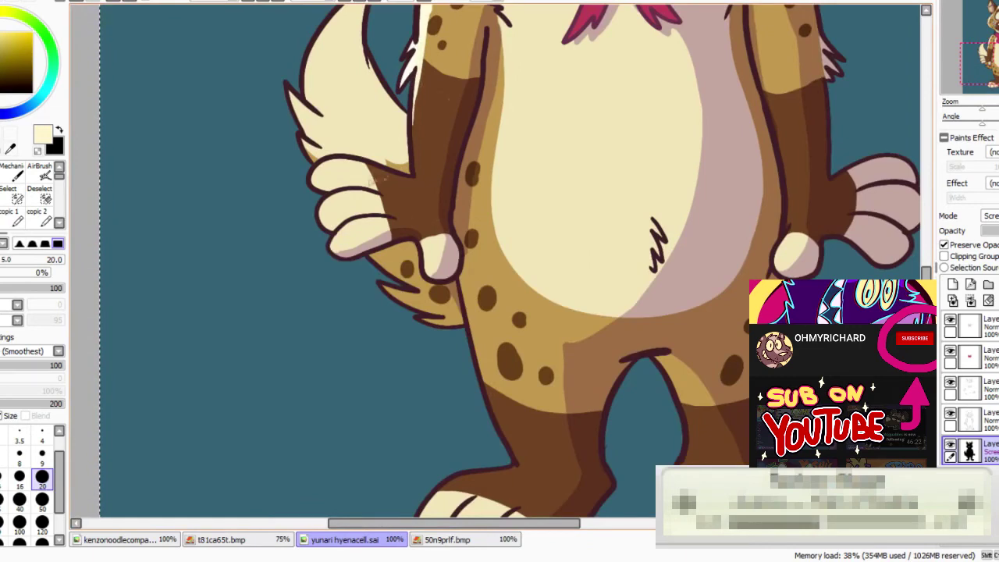
# Paint cream highlights on the fingers of the tail-side hand and along the outer curve of the tail
pyautogui.moveTo(393, 163); pyautogui.dragTo(310, 179)
pyautogui.hotkey('ctrl', 'z')
pyautogui.moveTo(387, 165)
pyautogui.mouseDown()
pyautogui.moveTo(315, 187)
pyautogui.moveTo(353, 199)
pyautogui.moveTo(323, 217)
pyautogui.mouseUp()
pyautogui.moveTo(355, 169); pyautogui.dragTo(324, 186)
pyautogui.moveTo(363, 11)
pyautogui.mouseDown()
pyautogui.moveTo(382, 109)
pyautogui.moveTo(327, 206)
pyautogui.mouseUp()
pyautogui.moveTo(374, 95)
pyautogui.mouseDown()
pyautogui.moveTo(314, 203)
pyautogui.moveTo(344, 233)
pyautogui.moveTo(315, 199)
pyautogui.moveTo(334, 256)
pyautogui.mouseUp()
# Paint a cream highlight down the outer edge of the tail-side leg and over the top of its foot
pyautogui.moveTo(492, 416)
pyautogui.mouseDown()
pyautogui.moveTo(348, 255)
pyautogui.moveTo(394, 399)
pyautogui.mouseUp()
pyautogui.moveTo(355, 301); pyautogui.dragTo(370, 375)
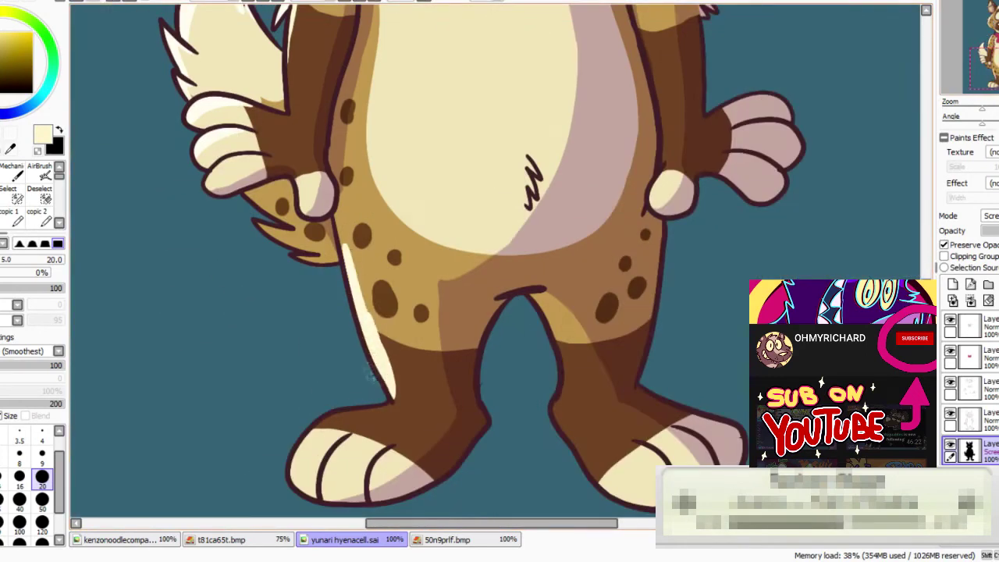
pyautogui.moveTo(320, 440)
pyautogui.mouseDown()
pyautogui.moveTo(373, 412)
pyautogui.moveTo(395, 360)
pyautogui.mouseUp()
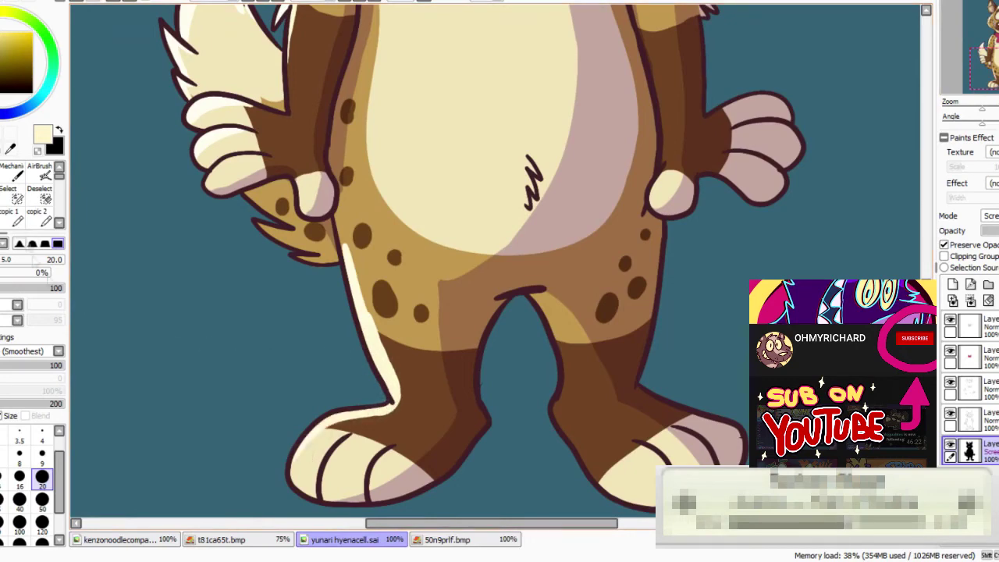
pyautogui.press('x')
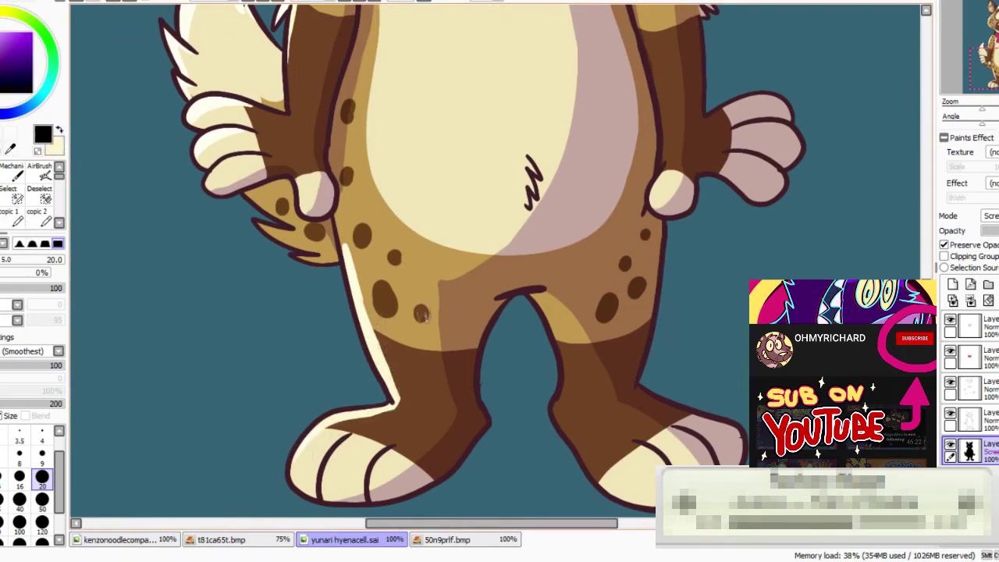
pyautogui.scroll(3, 422, 315)
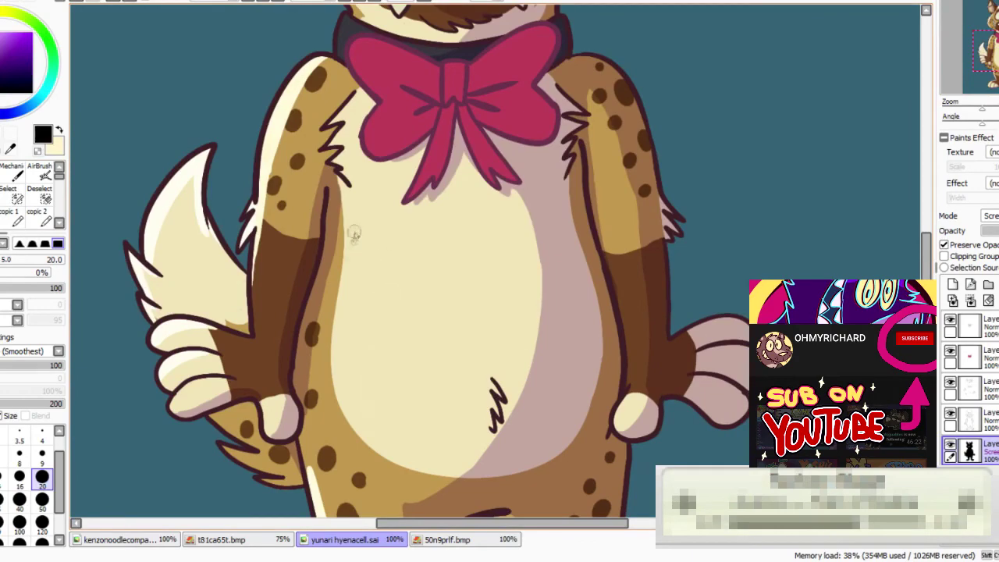
pyautogui.hotkey('ctrl', '-')
pyautogui.hotkey('ctrl', '-')
pyautogui.hotkey('ctrl', '+')
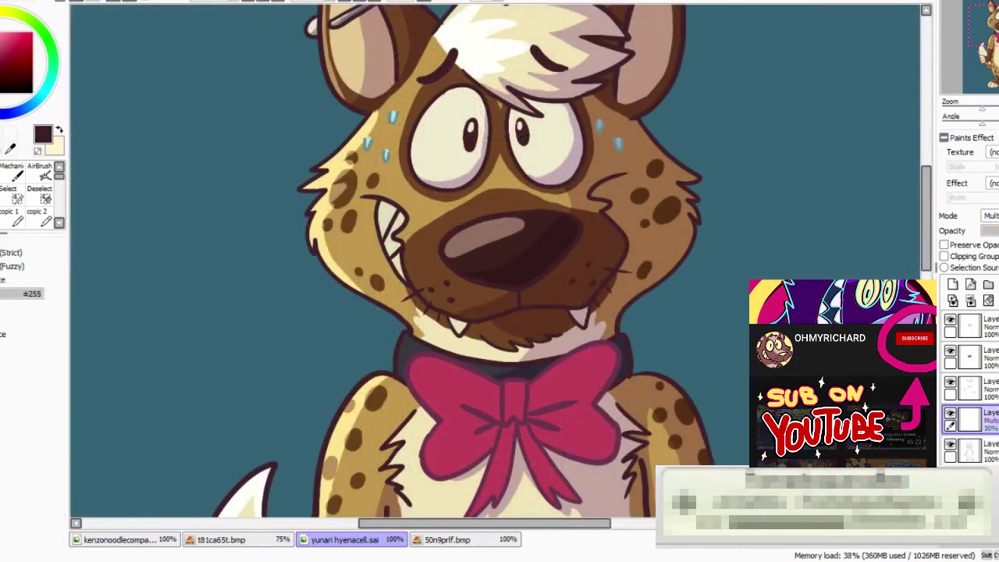
pyautogui.moveTo(575, 236); pyautogui.dragTo(470, 241)
pyautogui.hotkey('ctrl', 'z')
pyautogui.hotkey('ctrl', 'z')
pyautogui.hotkey('ctrl', 'z')
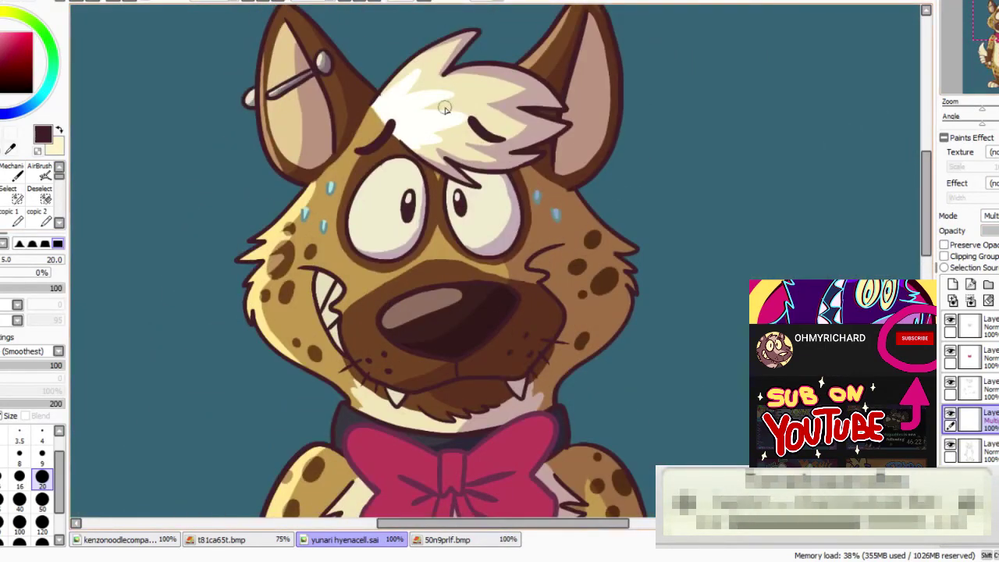
pyautogui.click(60, 130)
pyautogui.click(60, 130)
pyautogui.moveTo(412, 117); pyautogui.dragTo(429, 123)
pyautogui.click(88, 2)
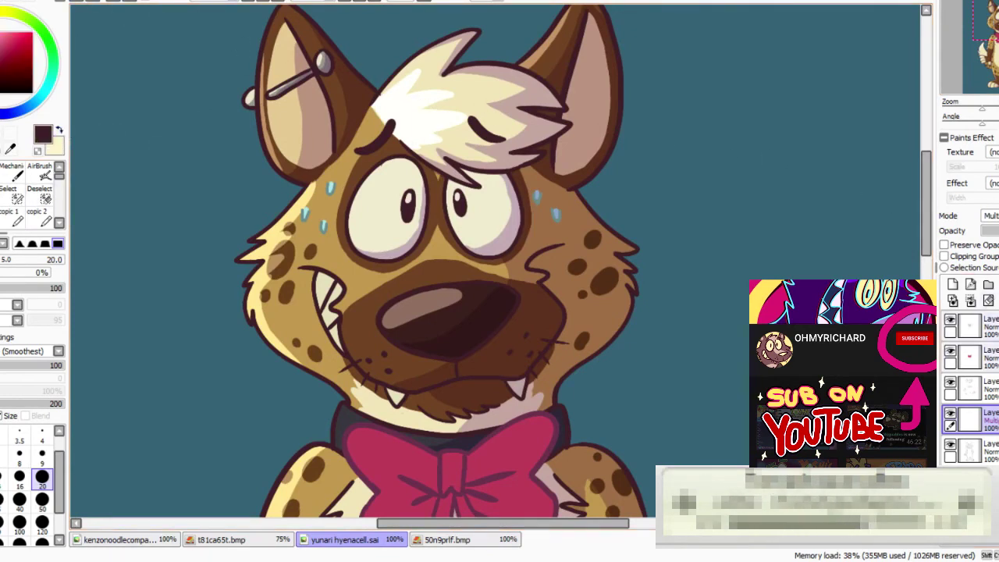
# Select the Luminosity highlight layer and paint out the hair highlight with black
pyautogui.click(987, 448)
pyautogui.click(989, 478)
pyautogui.click(16, 93)
pyautogui.moveTo(415, 141)
pyautogui.mouseDown()
pyautogui.moveTo(436, 121)
pyautogui.moveTo(391, 100)
pyautogui.moveTo(415, 138)
pyautogui.mouseUp()
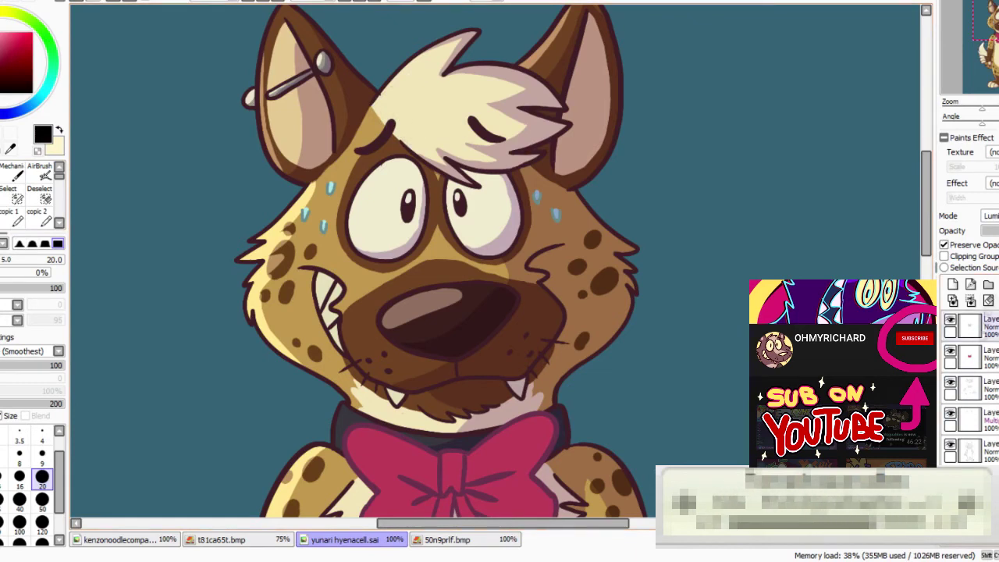
# Paint soft cream highlights inside both eyes on the Overlay layer
pyautogui.press('x')
pyautogui.moveTo(365, 209); pyautogui.dragTo(390, 178)
pyautogui.hotkey('ctrl', 'z')
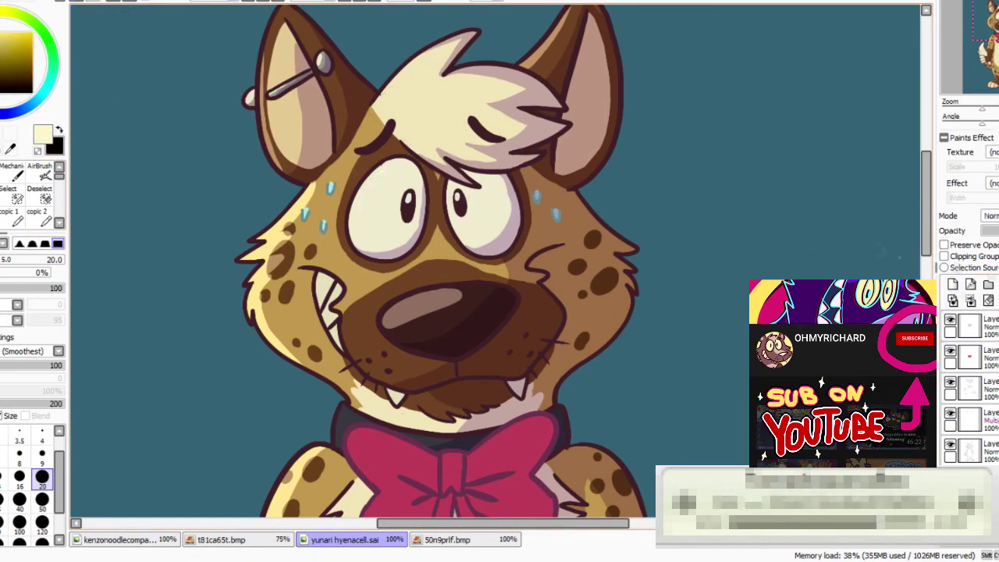
pyautogui.moveTo(376, 189)
pyautogui.mouseDown()
pyautogui.moveTo(370, 214)
pyautogui.moveTo(364, 201)
pyautogui.moveTo(381, 187)
pyautogui.mouseUp()
pyautogui.hotkey('ctrl', 'z')
pyautogui.moveTo(456, 204); pyautogui.dragTo(472, 200)
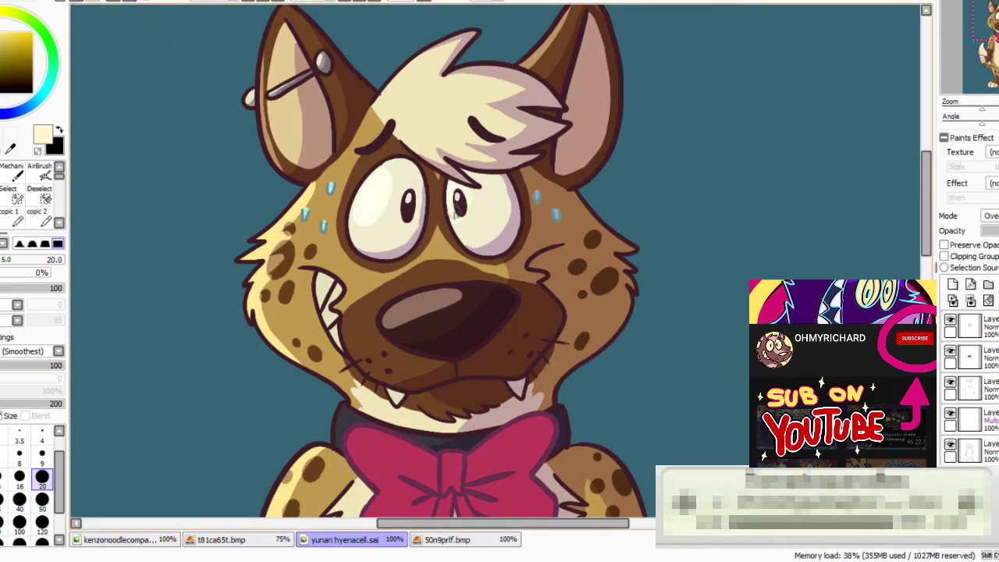
# Add a new Overlay layer, then outline and fill a spiky cream highlight in the hair tuft
pyautogui.moveTo(391, 95)
pyautogui.mouseDown()
pyautogui.moveTo(401, 111)
pyautogui.moveTo(456, 107)
pyautogui.mouseUp()
pyautogui.click(76, 2)
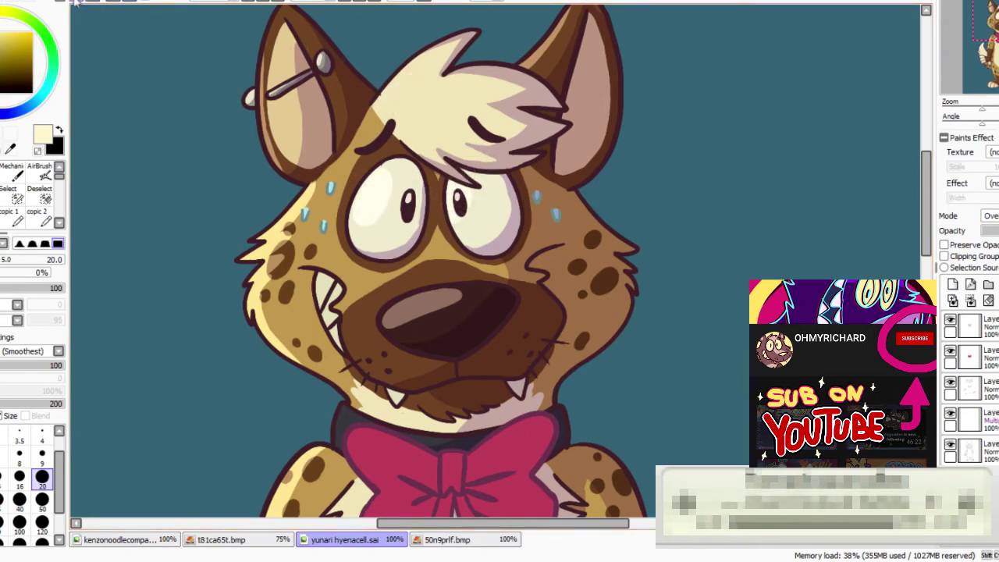
pyautogui.click(953, 284)
pyautogui.click(989, 217)
pyautogui.click(989, 259)
pyautogui.moveTo(386, 100)
pyautogui.mouseDown()
pyautogui.moveTo(427, 72)
pyautogui.moveTo(411, 102)
pyautogui.moveTo(417, 133)
pyautogui.moveTo(389, 98)
pyautogui.mouseUp()
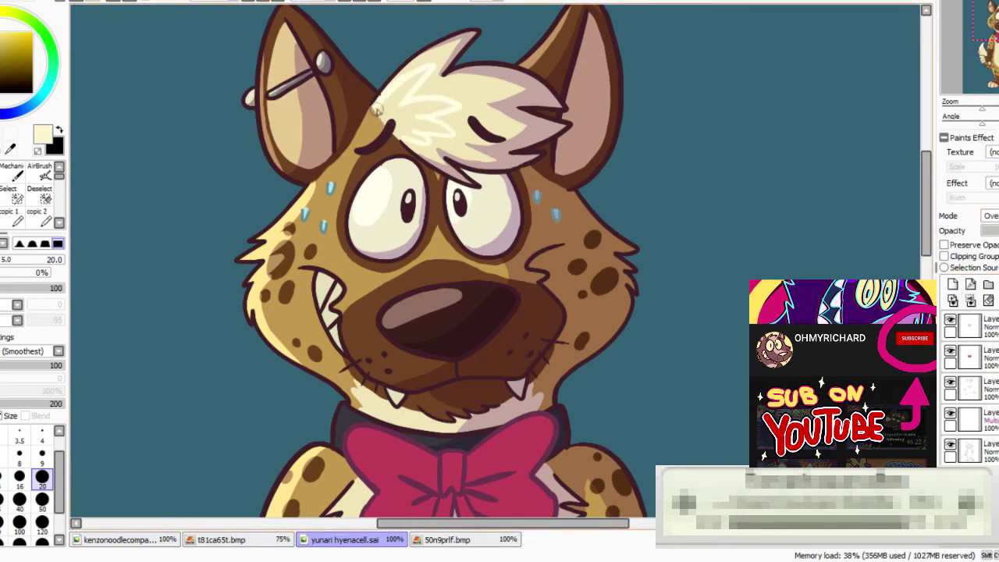
pyautogui.moveTo(403, 139); pyautogui.dragTo(420, 139)
pyautogui.click(2, 218)
pyautogui.click(415, 102)
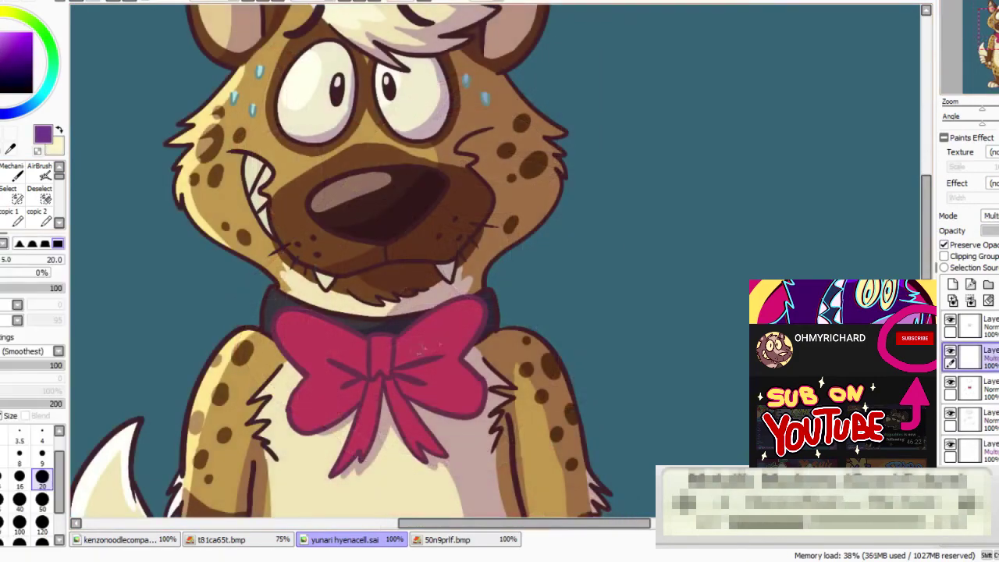
# Paint purple shadows around the bow's knot and folds on the 31% Multiply layer
pyautogui.scroll(-5, 369, 192)
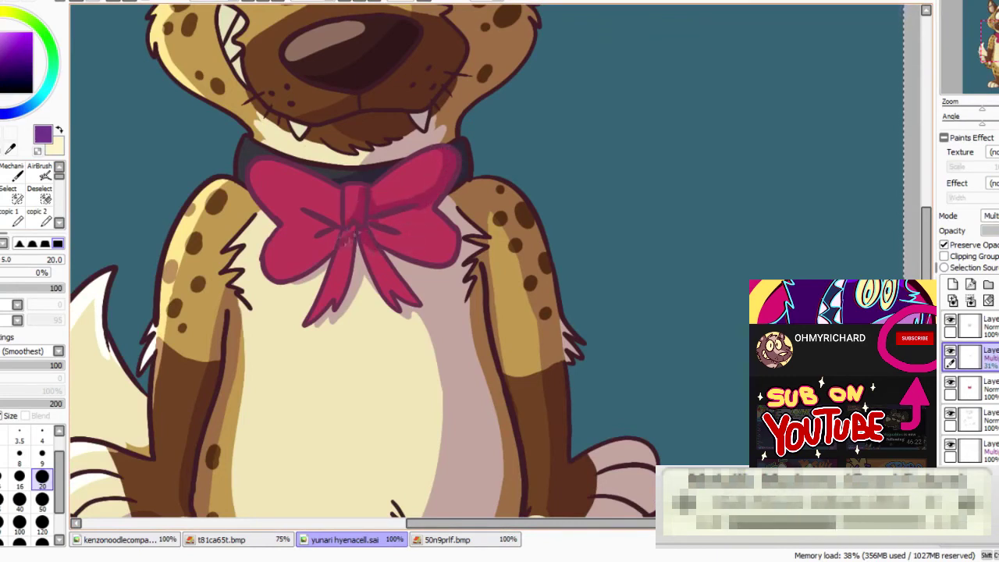
pyautogui.moveTo(377, 228); pyautogui.dragTo(433, 206)
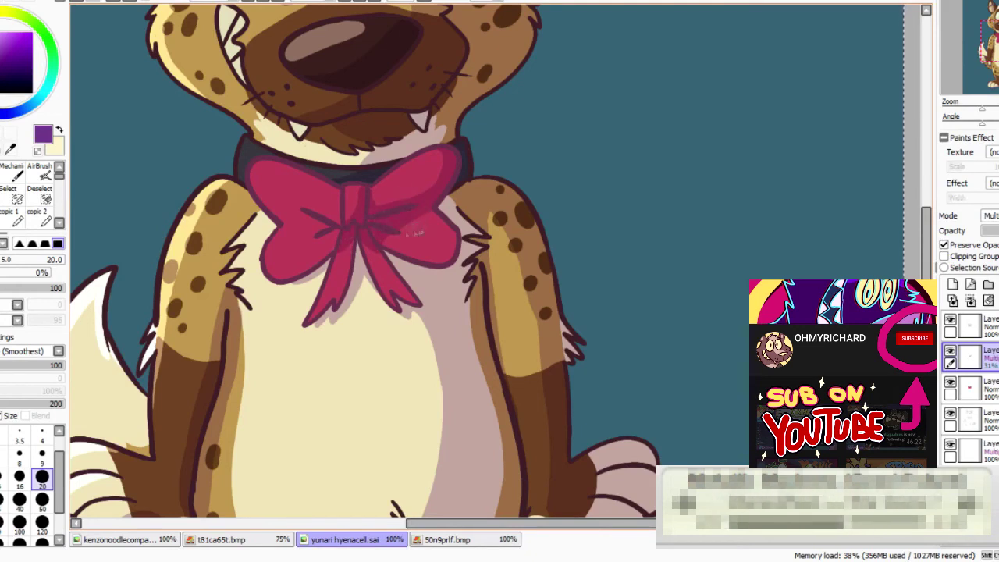
pyautogui.hotkey('ctrl', 'z')
pyautogui.hotkey('ctrl', 'z')
pyautogui.moveTo(375, 232); pyautogui.dragTo(433, 207)
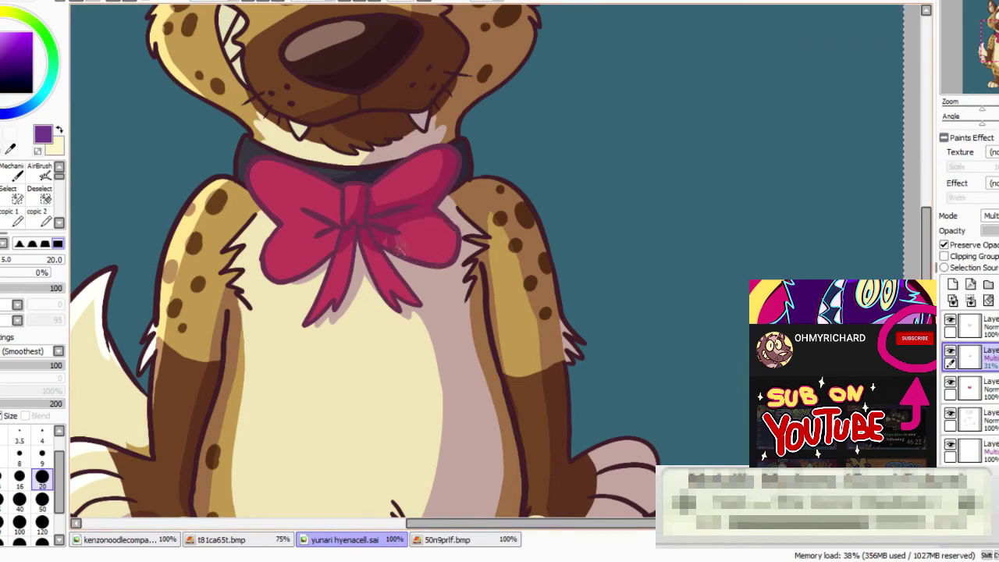
pyautogui.moveTo(331, 241)
pyautogui.mouseDown()
pyautogui.moveTo(294, 270)
pyautogui.moveTo(270, 267)
pyautogui.moveTo(319, 231)
pyautogui.mouseUp()
pyautogui.press('e')
pyautogui.press('x')
pyautogui.press('x')
pyautogui.click(9, 218)
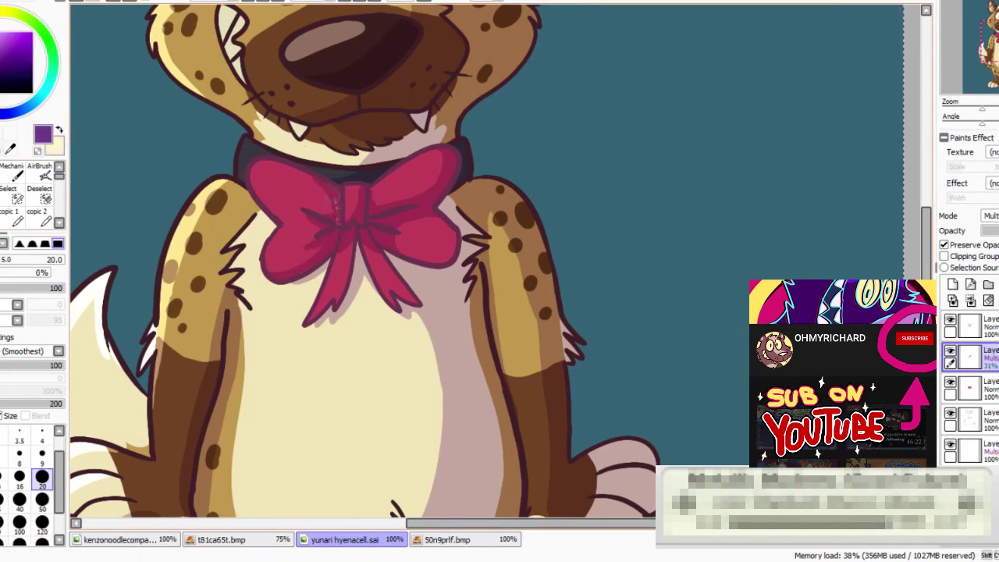
# Add an Overlay layer above the bow shading and set its opacity to 48% for cream highlights
pyautogui.click(953, 284)
pyautogui.click(992, 216)
pyautogui.click(988, 262)
pyautogui.press('x')
pyautogui.moveTo(269, 164); pyautogui.dragTo(270, 210)
pyautogui.moveTo(996, 231); pyautogui.dragTo(987, 228)
# Rework the cream highlight on the bow's upper tail-side lobe
pyautogui.moveTo(269, 172); pyautogui.dragTo(282, 212)
pyautogui.click(77, 2)
pyautogui.click(77, 2)
pyautogui.click(77, 1)
pyautogui.moveTo(264, 163); pyautogui.dragTo(266, 209)
pyautogui.click(77, 2)
pyautogui.moveTo(254, 164); pyautogui.dragTo(269, 201)
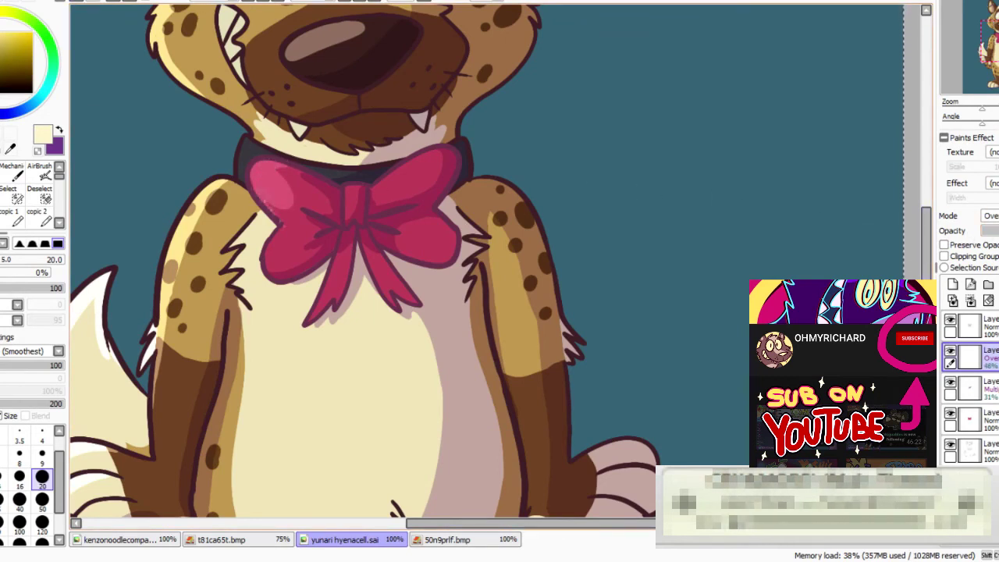
# Paint cream highlights on the bow's remaining lobes and down both ribbon tails
pyautogui.moveTo(266, 258); pyautogui.dragTo(277, 243)
pyautogui.moveTo(382, 192); pyautogui.dragTo(414, 165)
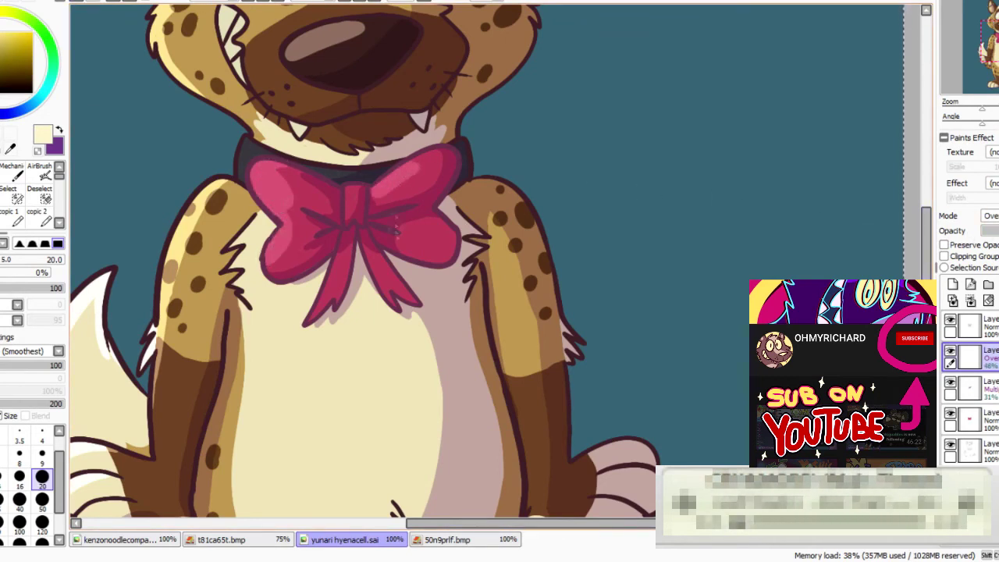
pyautogui.moveTo(337, 262); pyautogui.dragTo(323, 307)
pyautogui.moveTo(368, 260); pyautogui.dragTo(388, 302)
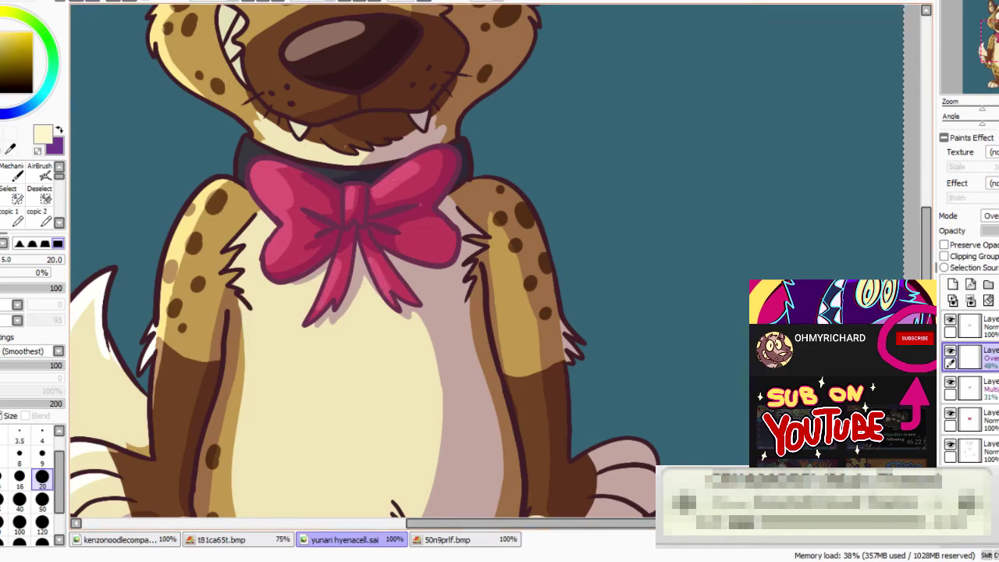
pyautogui.scroll(5, 448, 239)
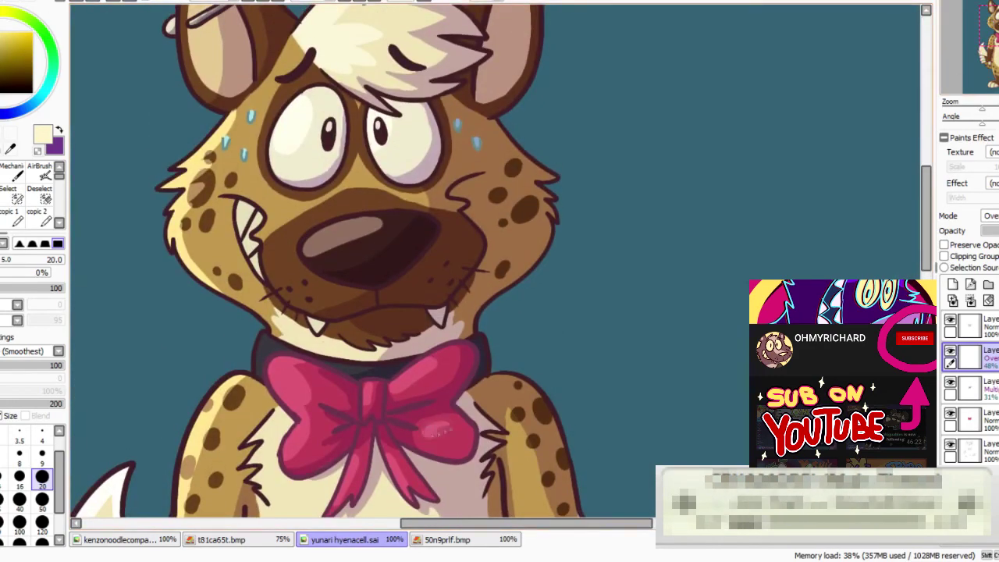
# Paint a broad cream highlight down the tail-side half of the chest and belly on the 74% Overlay layer
pyautogui.moveTo(356, 275); pyautogui.dragTo(414, 141)
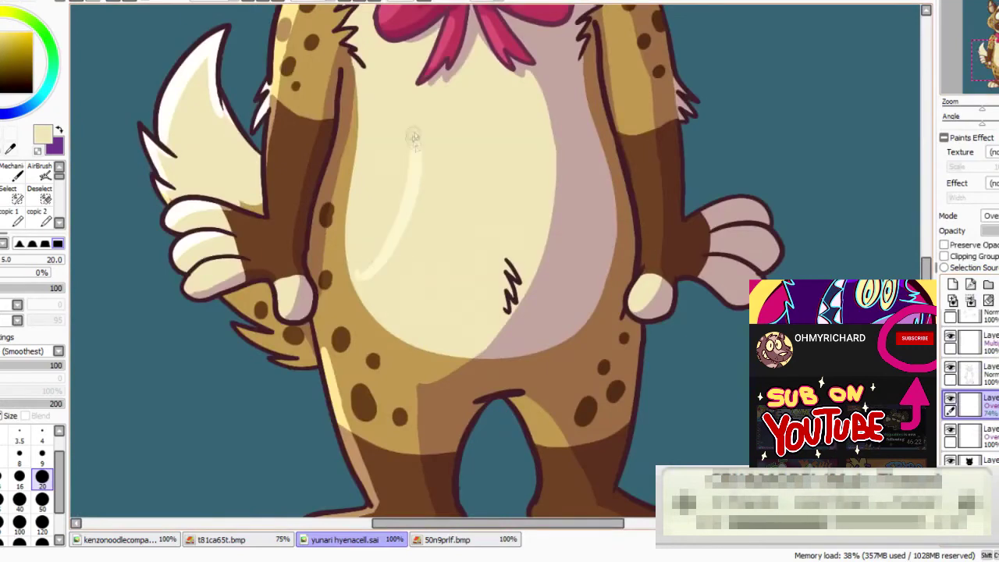
pyautogui.hotkey('ctrl', 'z')
pyautogui.moveTo(377, 252); pyautogui.dragTo(359, 377)
pyautogui.moveTo(365, 427); pyautogui.dragTo(420, 228)
pyautogui.moveTo(355, 189)
pyautogui.mouseDown()
pyautogui.moveTo(369, 426)
pyautogui.moveTo(434, 290)
pyautogui.moveTo(425, 231)
pyautogui.moveTo(371, 207)
pyautogui.moveTo(356, 390)
pyautogui.moveTo(386, 417)
pyautogui.moveTo(406, 242)
pyautogui.moveTo(389, 370)
pyautogui.mouseUp()
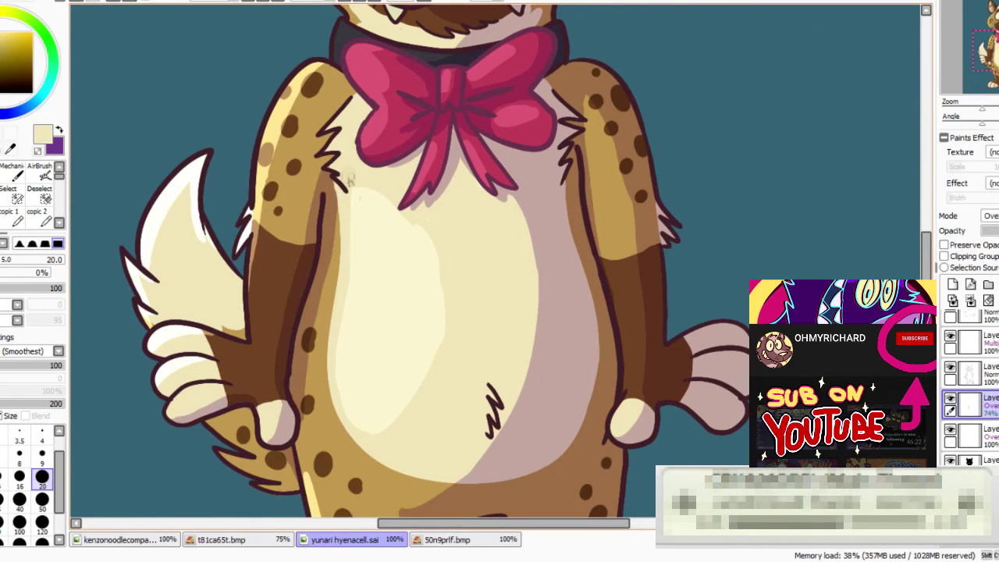
pyautogui.moveTo(349, 187); pyautogui.dragTo(345, 298)
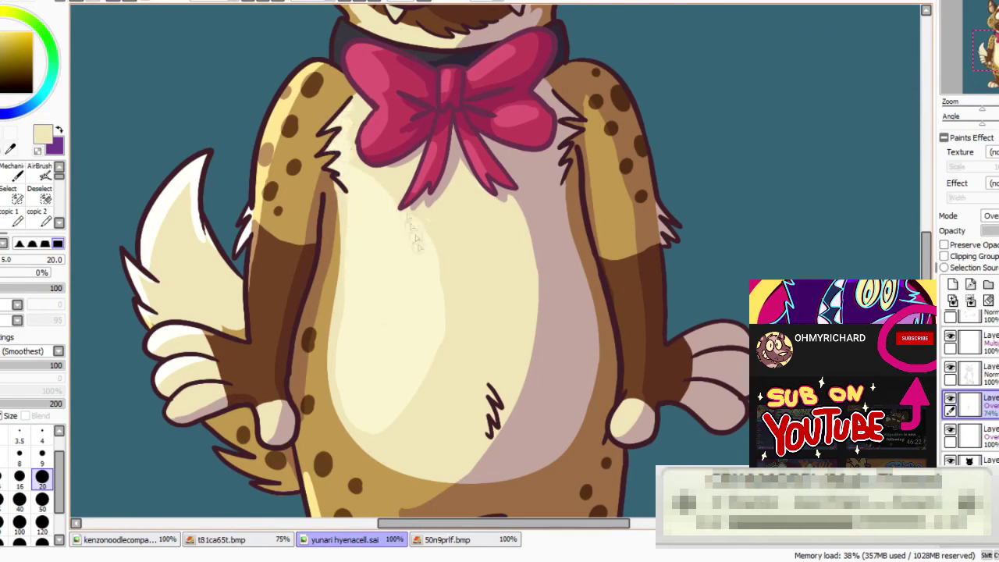
pyautogui.moveTo(384, 193); pyautogui.dragTo(356, 441)
# Paint cream highlights over the dark spots on the tail-side cheek using the opacity-preserved Luminosity layer
pyautogui.scroll(3, 427, 207)
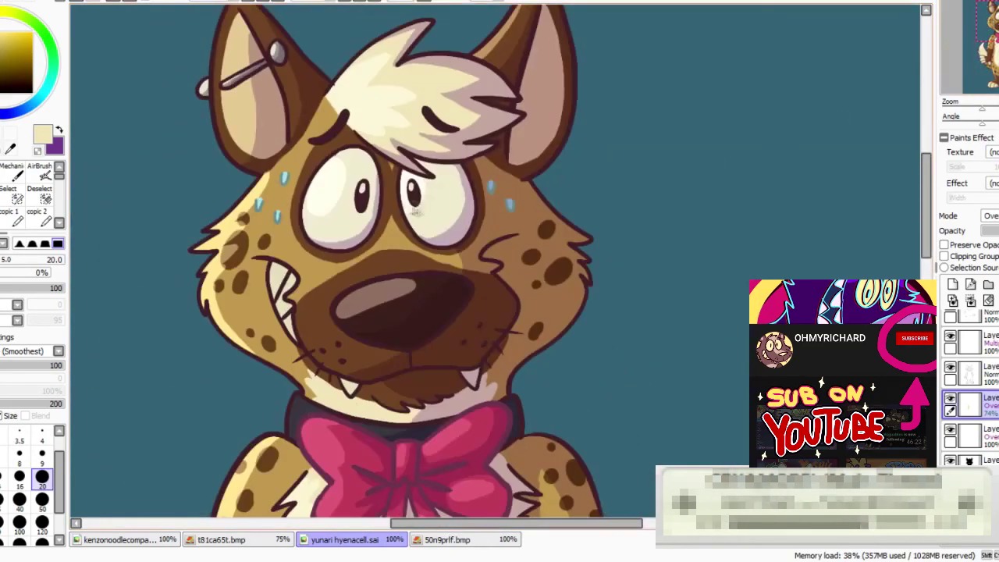
pyautogui.click(975, 435)
pyautogui.moveTo(407, 208); pyautogui.dragTo(413, 214)
pyautogui.scroll(-3, 259, 89)
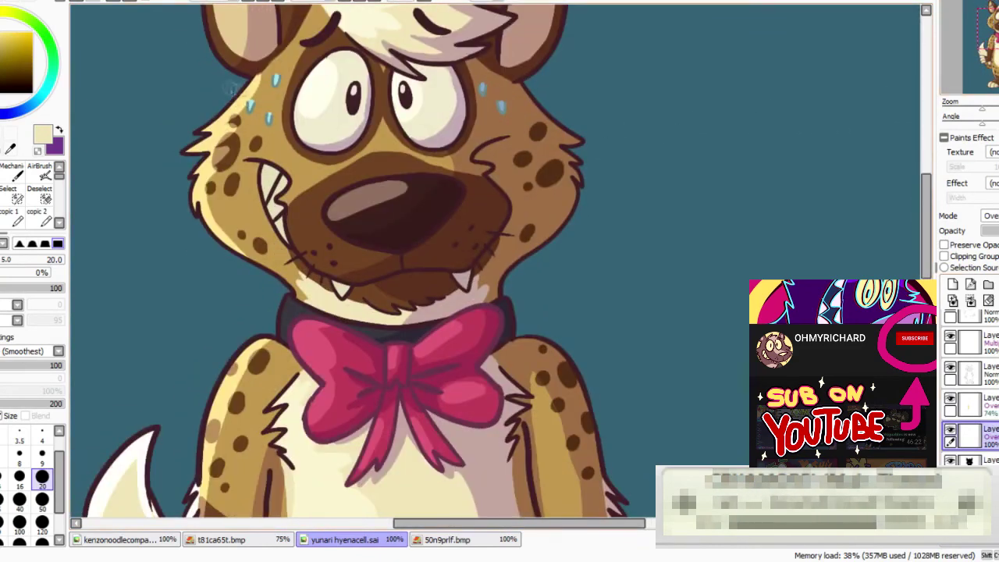
pyautogui.click(969, 460)
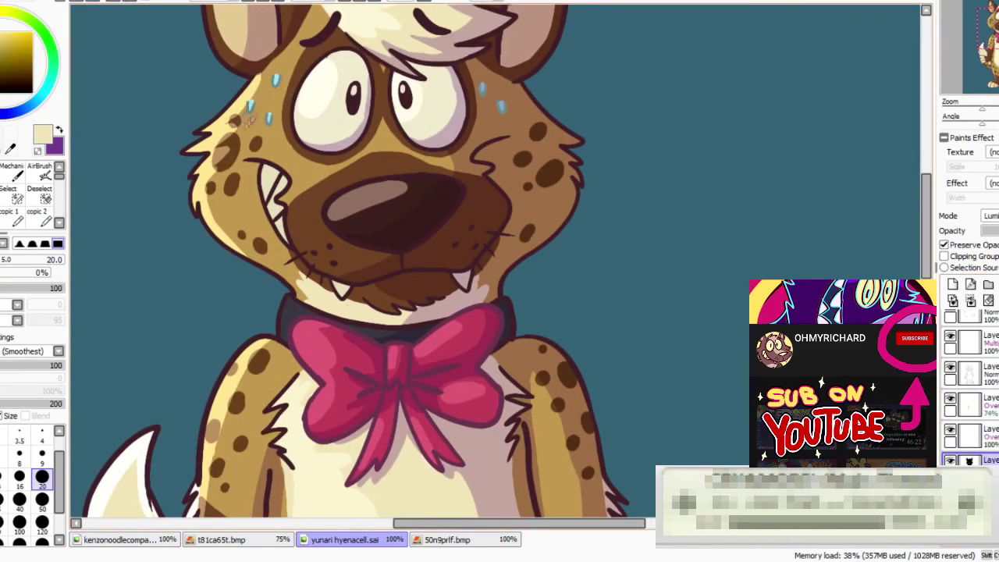
pyautogui.moveTo(234, 123)
pyautogui.mouseDown()
pyautogui.moveTo(258, 138)
pyautogui.moveTo(221, 168)
pyautogui.mouseUp()
pyautogui.hotkey('ctrl', 'z')
pyautogui.moveTo(256, 253)
pyautogui.mouseDown()
pyautogui.moveTo(215, 187)
pyautogui.moveTo(219, 172)
pyautogui.mouseUp()
pyautogui.moveTo(234, 134); pyautogui.dragTo(218, 176)
pyautogui.moveTo(250, 117); pyautogui.dragTo(234, 152)
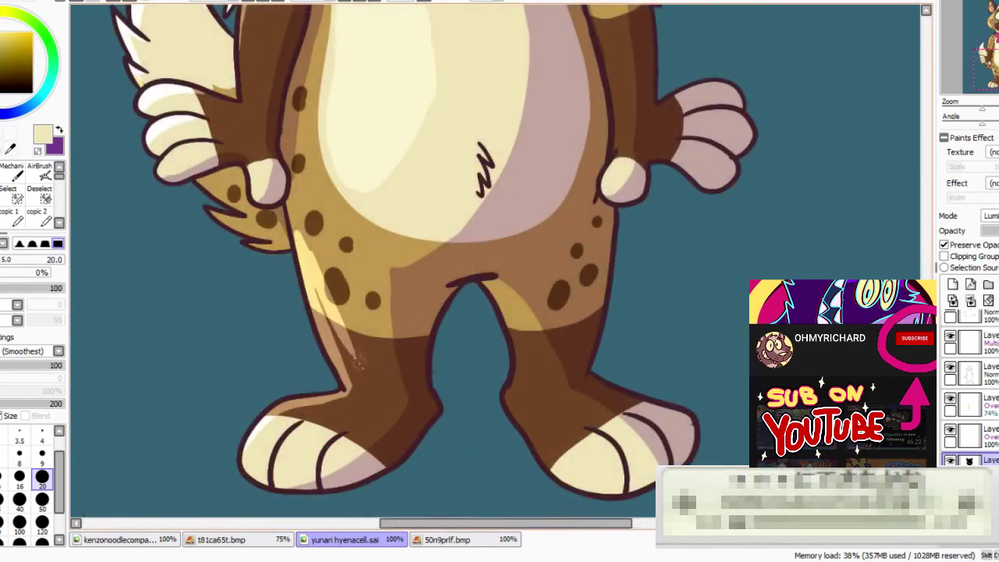
# Extend the Luminosity highlights along the brown markings of the tail-side limbs, including the lower leg and foot
pyautogui.moveTo(358, 364); pyautogui.dragTo(315, 289)
pyautogui.moveTo(264, 434)
pyautogui.mouseDown()
pyautogui.moveTo(338, 403)
pyautogui.moveTo(320, 406)
pyautogui.mouseUp()
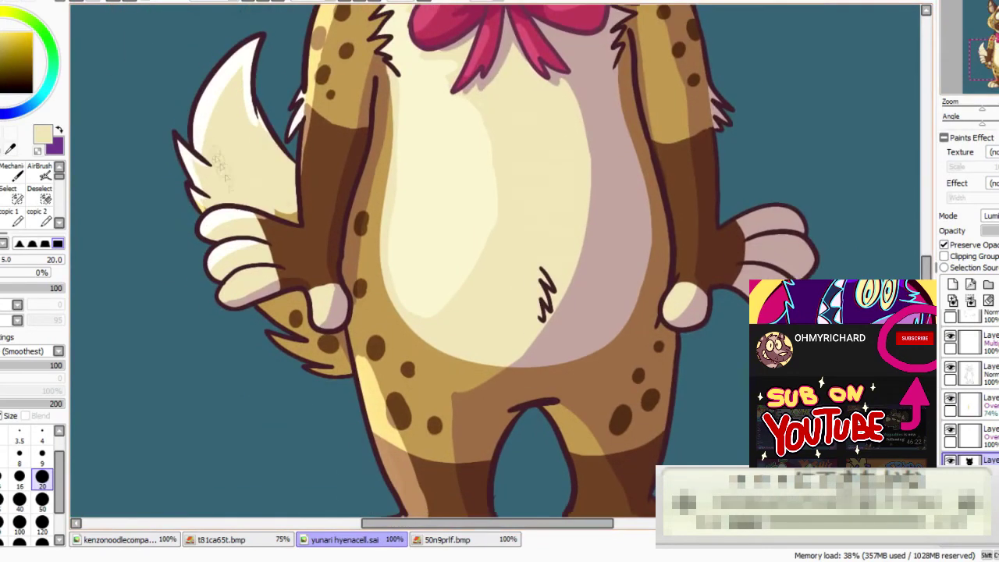
pyautogui.moveTo(500, 156); pyautogui.dragTo(464, 334)
pyautogui.moveTo(328, 143); pyautogui.dragTo(281, 290)
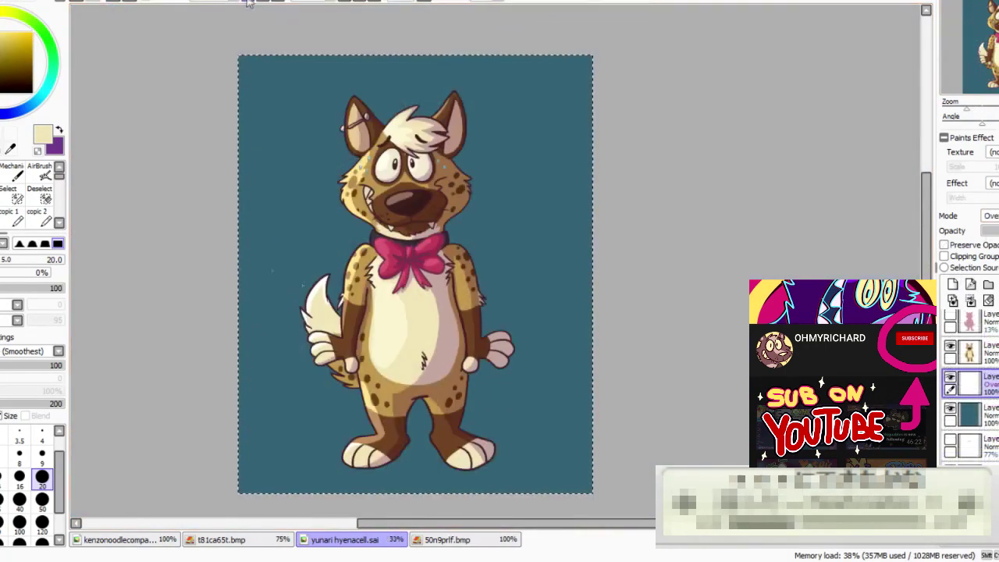
# Fill large curved cream glow shapes behind the hyena on Overlay layers at 23%, 32% and 18%, plus a purple Multiply ground shadow
pyautogui.click(42, 523)
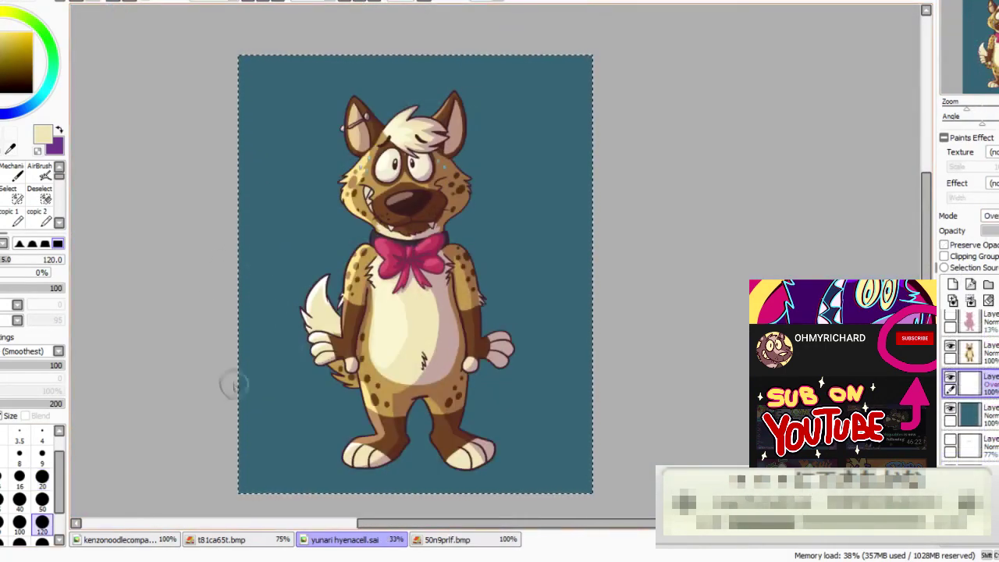
pyautogui.moveTo(545, 181); pyautogui.dragTo(494, 49)
pyautogui.press('g')
pyautogui.click(508, 196)
pyautogui.click(996, 231)
pyautogui.press('n')
pyautogui.click(952, 285)
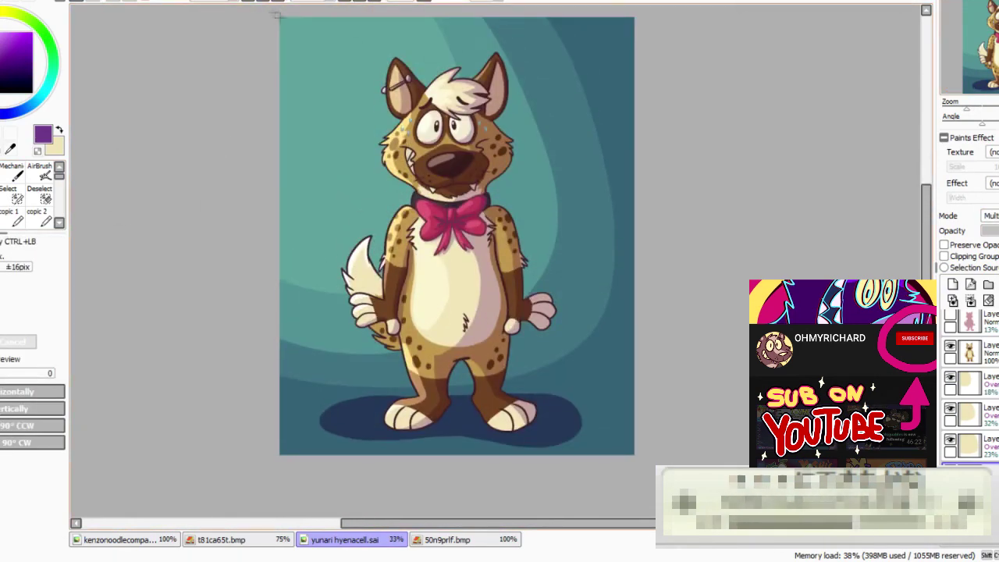
# Sample teal from the background and add a new layer in Screen mode for the signature
pyautogui.click(263, 2)
pyautogui.click(263, 2)
pyautogui.rightClick(165, 63)
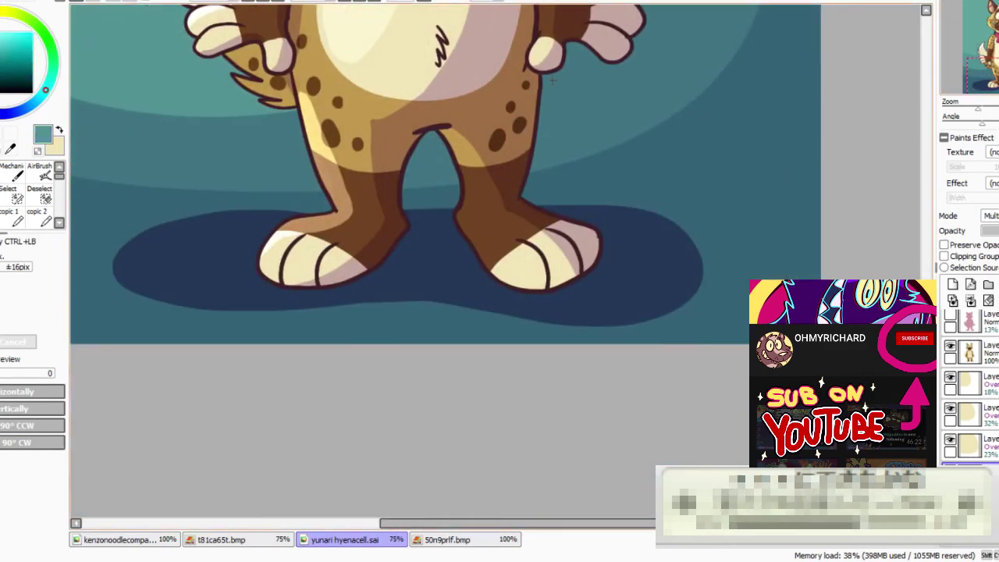
pyautogui.click(953, 285)
pyautogui.click(991, 215)
pyautogui.click(991, 251)
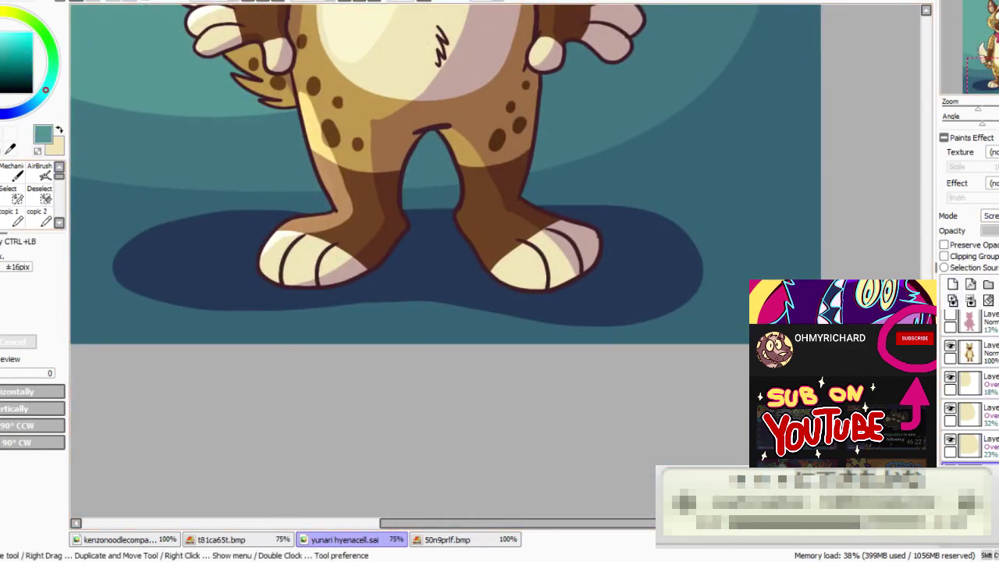
# Write the artist's handle in teal below the feet with a size 20 brush and reposition it with a transform
pyautogui.click(2, 176)
pyautogui.click(42, 478)
pyautogui.moveTo(295, 314)
pyautogui.mouseDown()
pyautogui.moveTo(416, 311)
pyautogui.moveTo(581, 332)
pyautogui.moveTo(509, 328)
pyautogui.mouseUp()
pyautogui.hotkey('ctrl', 't')
pyautogui.moveTo(390, 312); pyautogui.dragTo(430, 313)
pyautogui.press('Return')
# Save the signed illustration
pyautogui.scroll(-4, 496, 262)
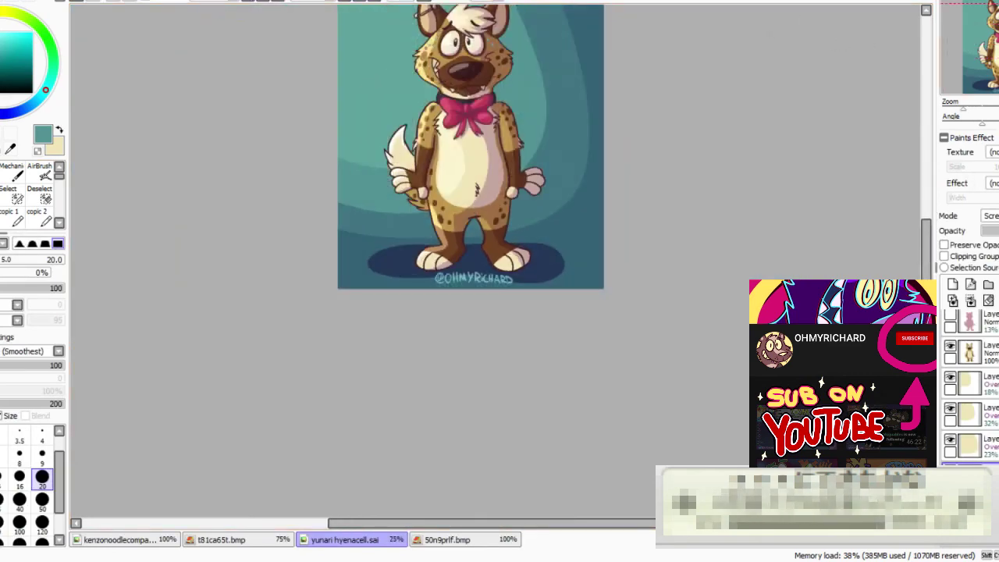
pyautogui.moveTo(500, 195); pyautogui.dragTo(471, 265)
pyautogui.scroll(1, 495, 262)
pyautogui.moveTo(468, 195); pyautogui.dragTo(468, 251)
pyautogui.hotkey('ctrl', 's')
pyautogui.moveTo(232, 32); pyautogui.dragTo(554, 448)
pyautogui.moveTo(249, 7); pyautogui.dragTo(509, 432)
pyautogui.hotkey('ctrl', 'd')
# Transform the dark ground shadow so it is narrower and centred beneath the hyena's feet
pyautogui.hotkey('ctrl', 't')
pyautogui.moveTo(445, 418); pyautogui.dragTo(480, 420)
pyautogui.moveTo(436, 390); pyautogui.dragTo(436, 383)
pyautogui.moveTo(439, 399); pyautogui.dragTo(417, 412)
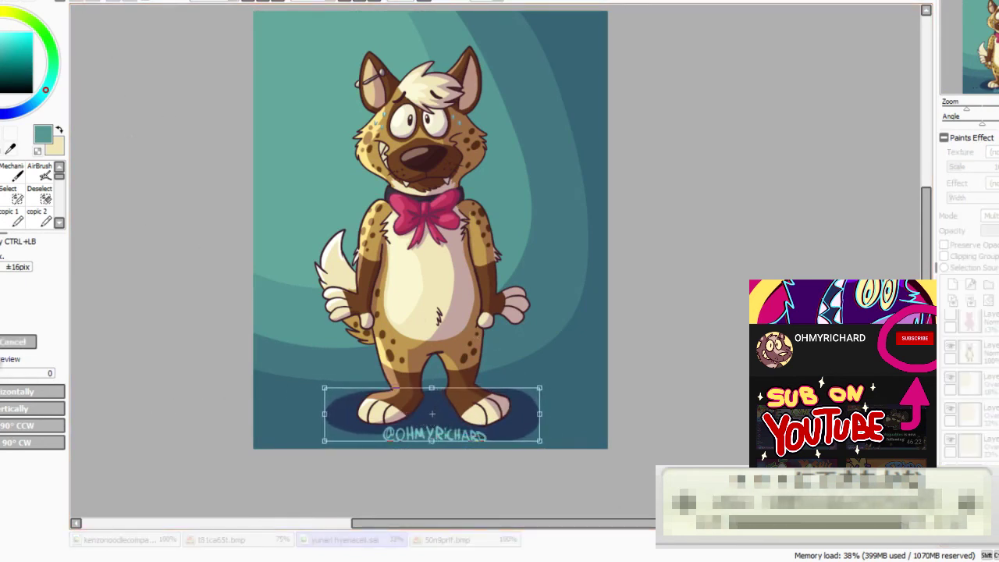
pyautogui.press('Return')
# Select a narrower area around the hyena, its shadow and the signature, and crop the canvas to it
pyautogui.moveTo(214, 455); pyautogui.dragTo(554, 6)
pyautogui.scroll(-3, 430, 235)
pyautogui.moveTo(430, 234); pyautogui.dragTo(408, 279)
pyautogui.moveTo(578, 31); pyautogui.dragTo(299, 504)
pyautogui.click(45, 34)
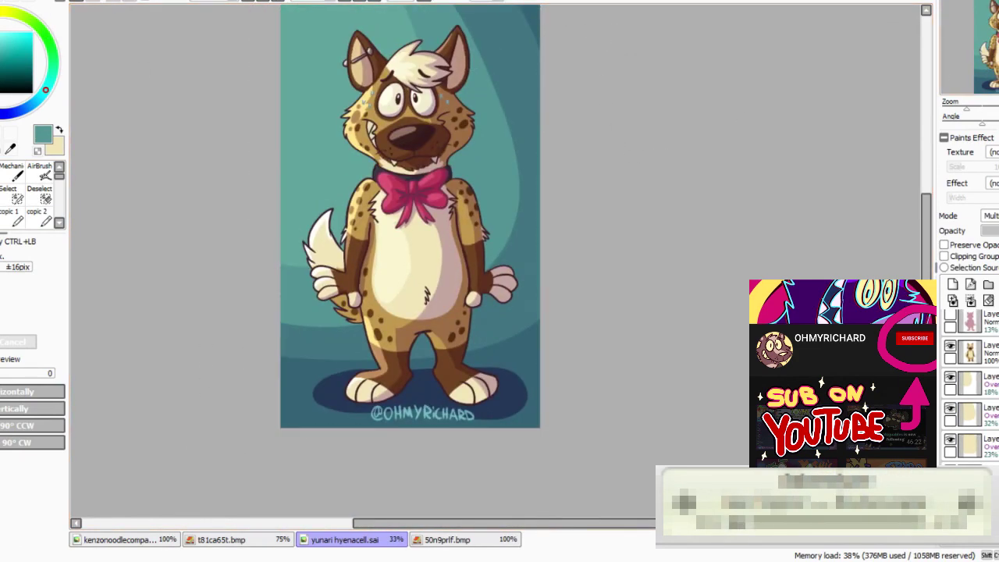